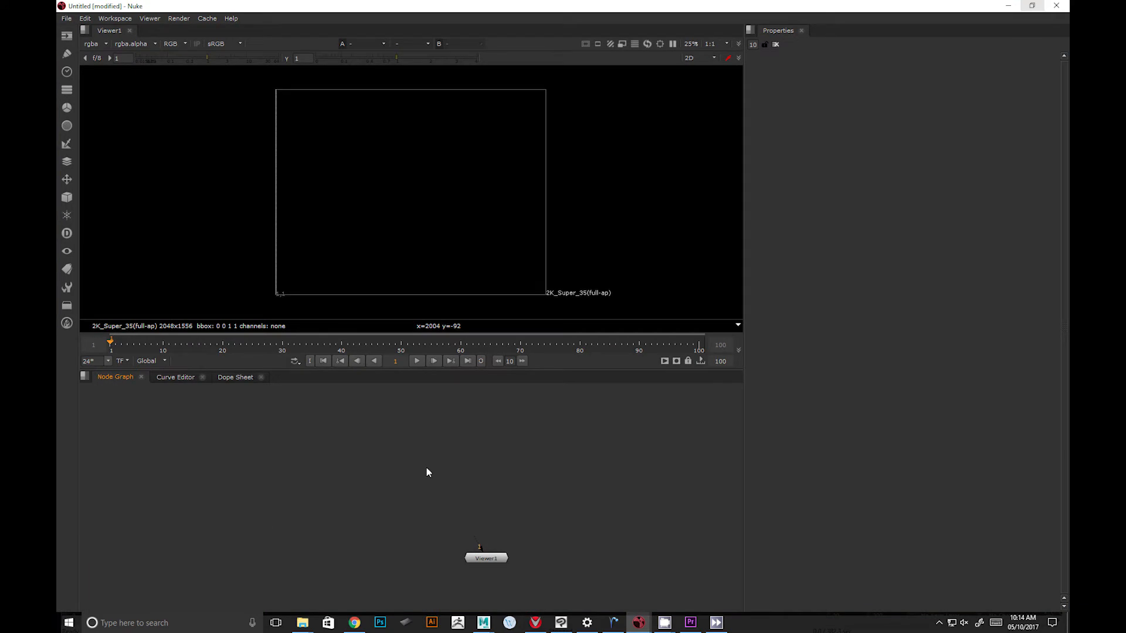
Read in Skull.exr from D:/Kate/Maya/ and place its node in the upper left area of the node graph.
key(r)
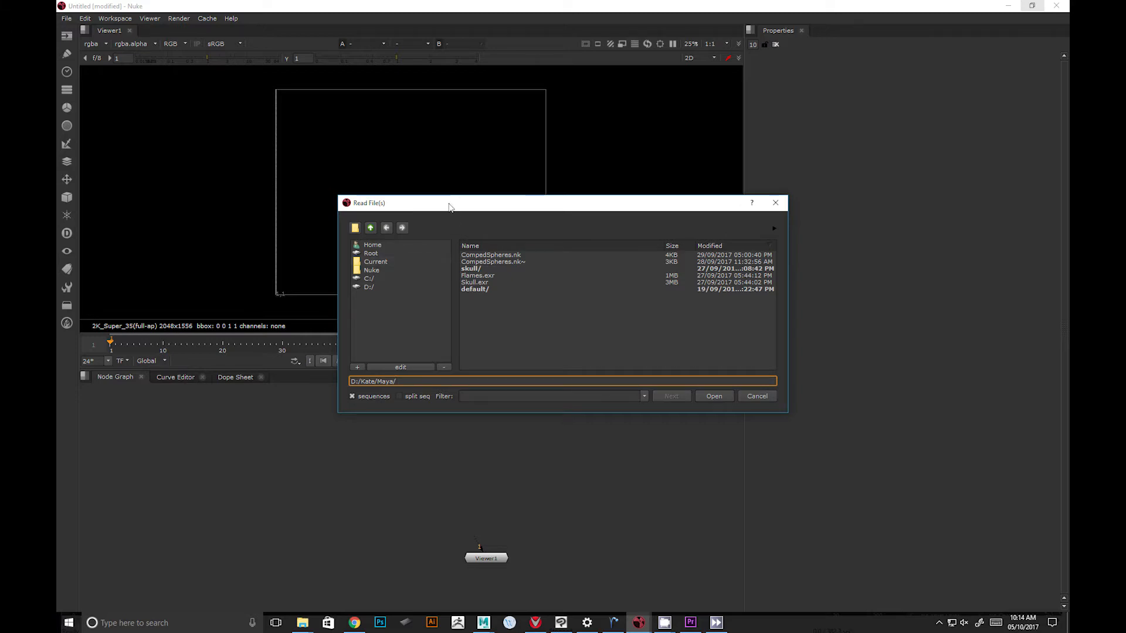
drag(450, 207, 410, 180)
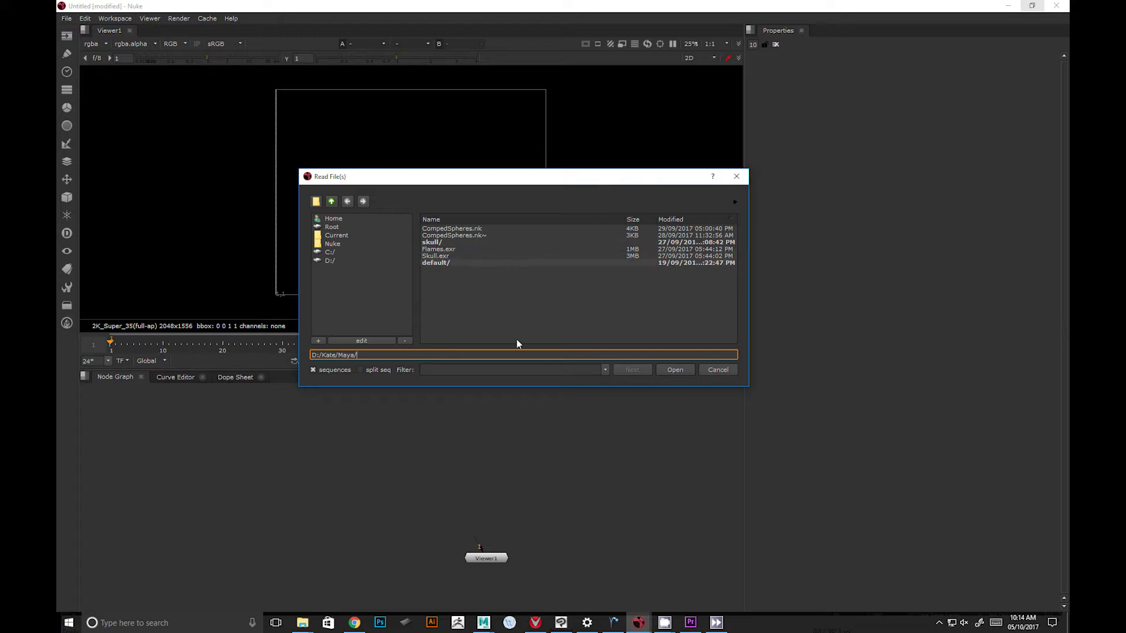
click(436, 256)
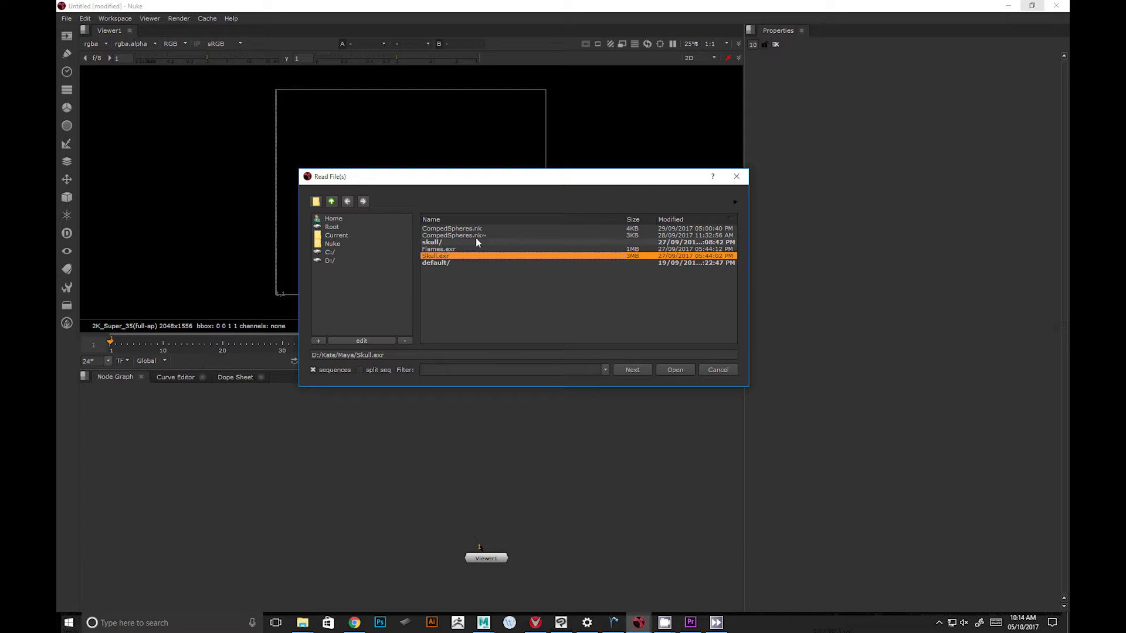
click(668, 370)
drag(439, 482, 214, 463)
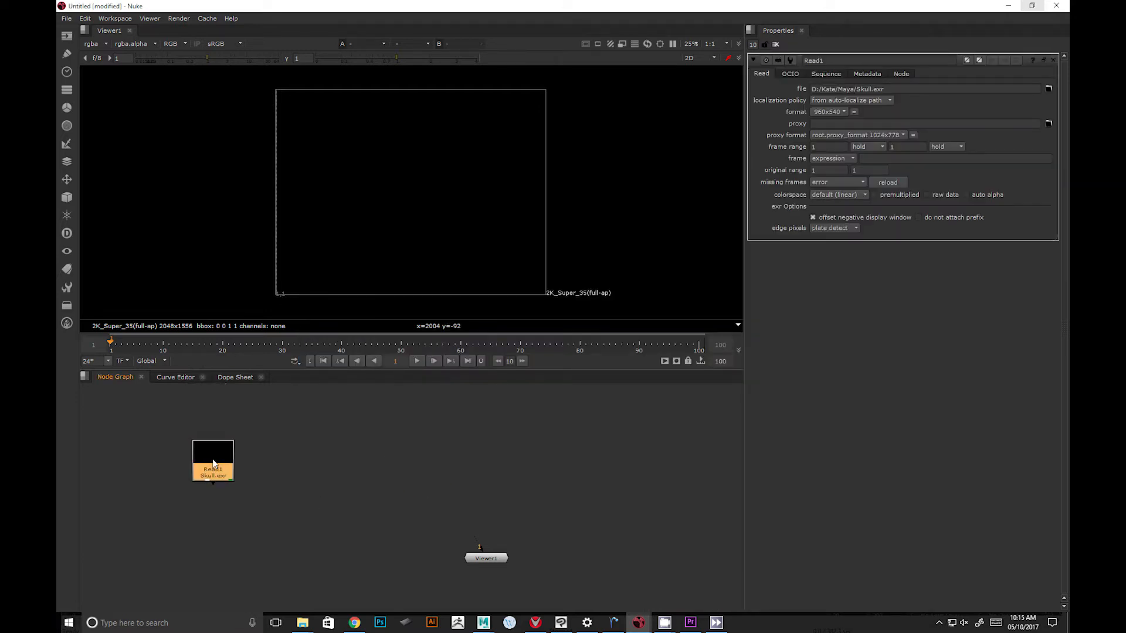
Read in Flames.exr as a second Read node and place it above the Viewer node, well apart from the skull node.
click(280, 457)
key(r)
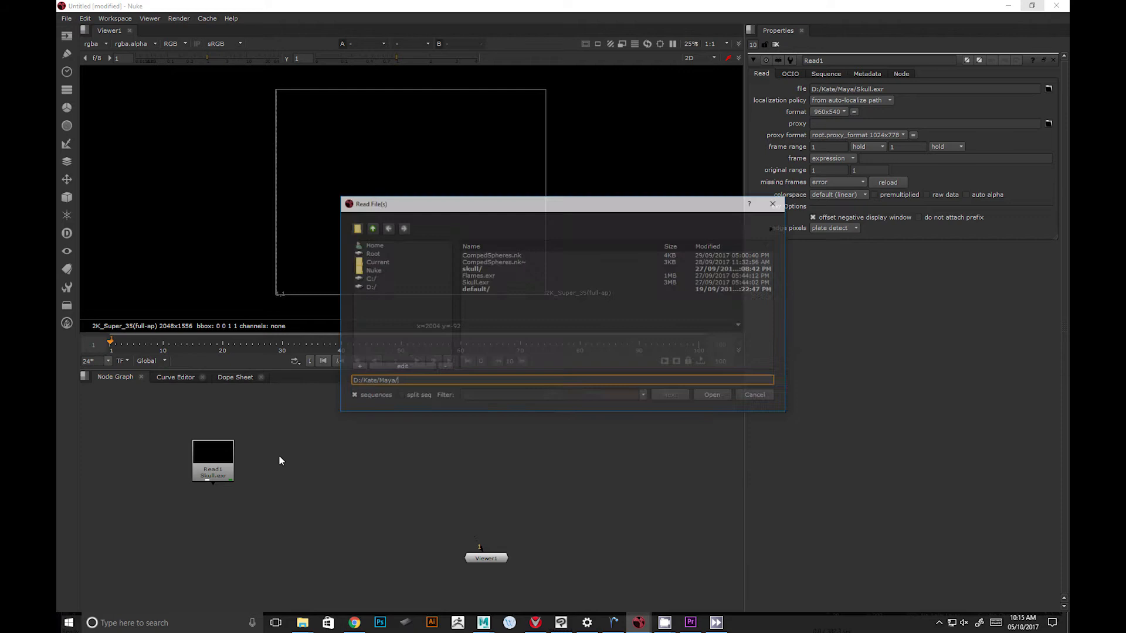
double_click(476, 276)
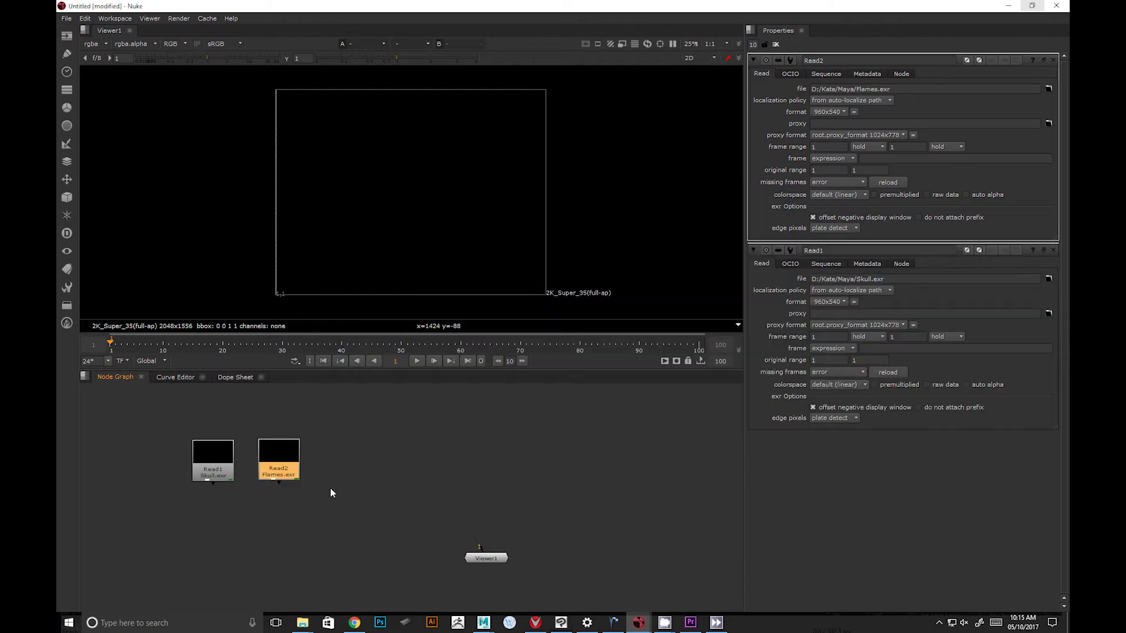
drag(285, 461, 487, 463)
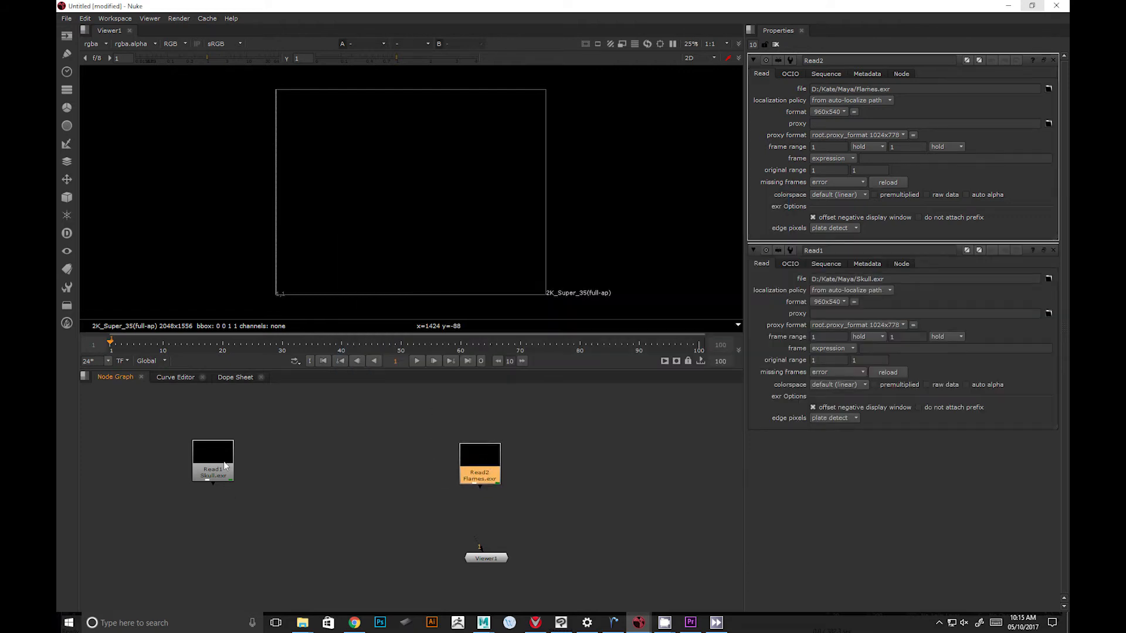
Move the Skull.exr and Flames.exr nodes closer together at about the same height, with Flames.exr directly above the Viewer.
drag(225, 466, 327, 443)
drag(472, 467, 501, 436)
drag(316, 444, 338, 443)
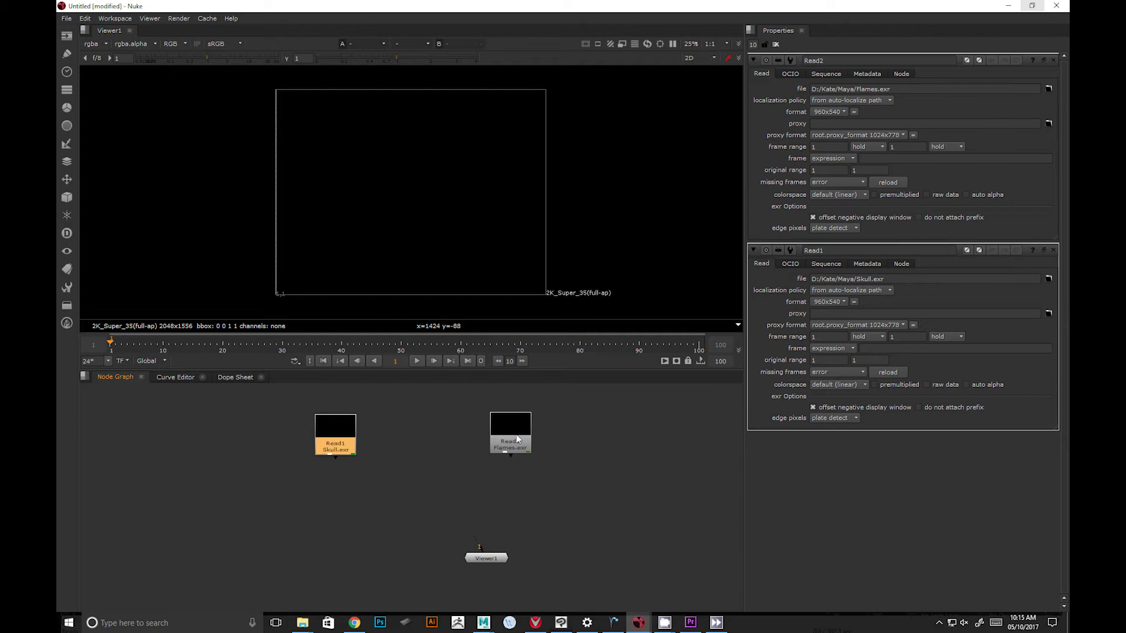
drag(517, 439, 488, 447)
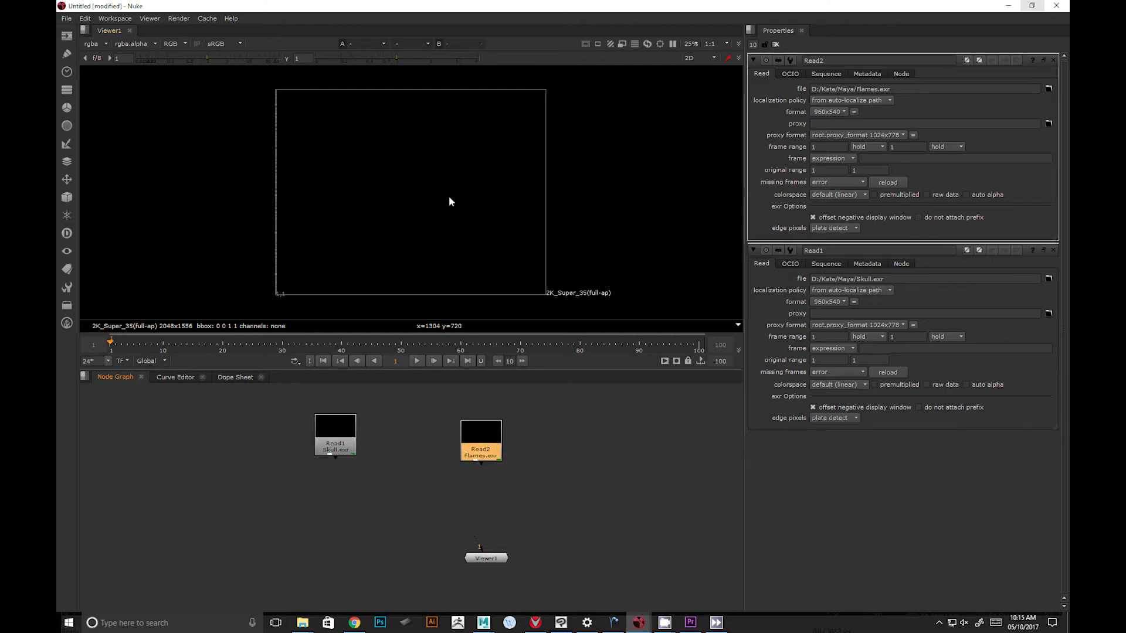
Connect Skull.exr to Viewer input 1 and Flames.exr to input 2, and display the skull input.
click(329, 429)
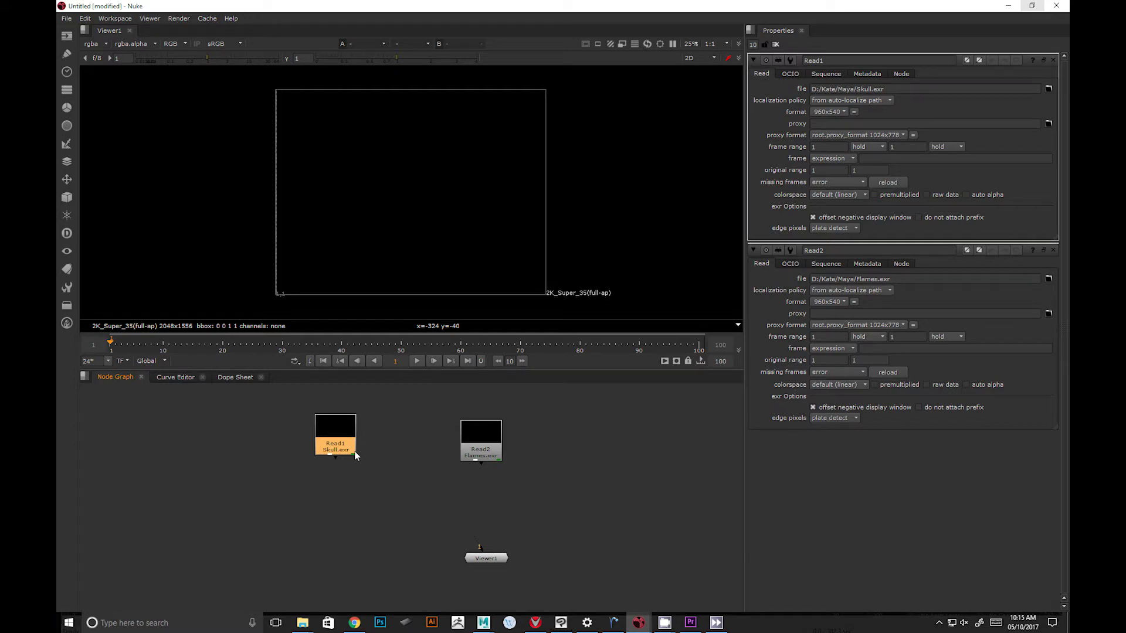
key(1)
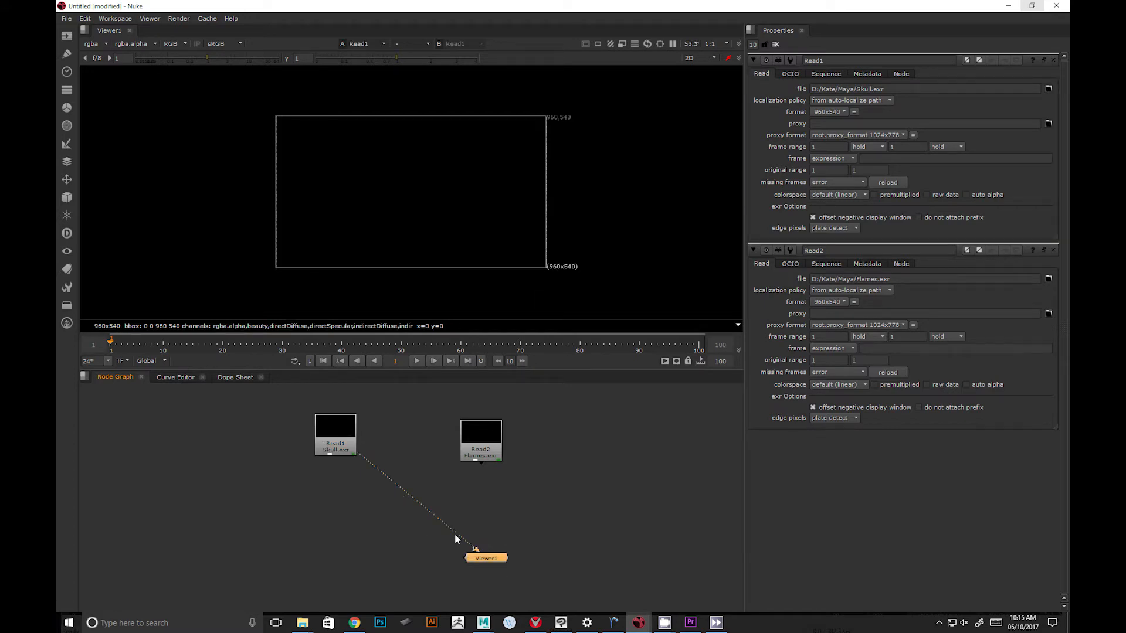
click(500, 450)
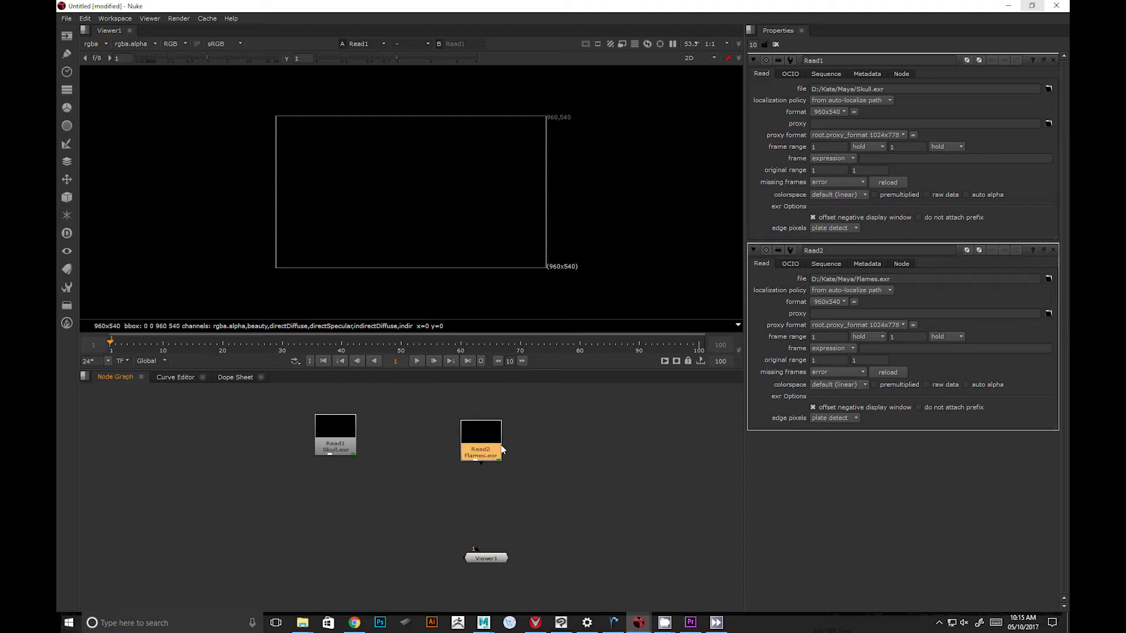
key(1)
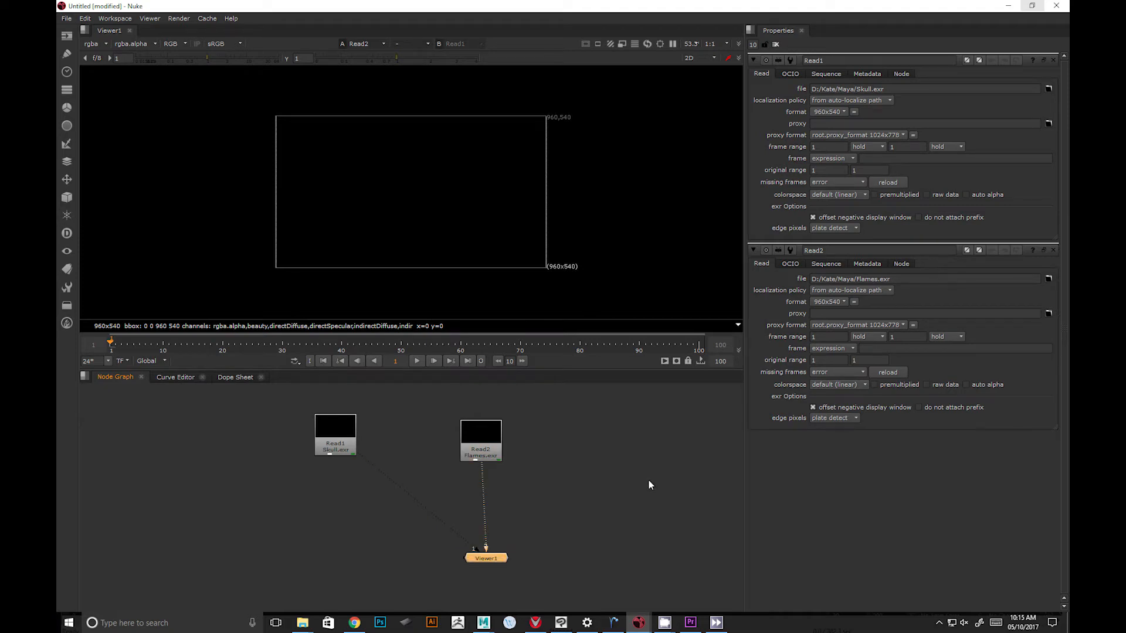
key(1)
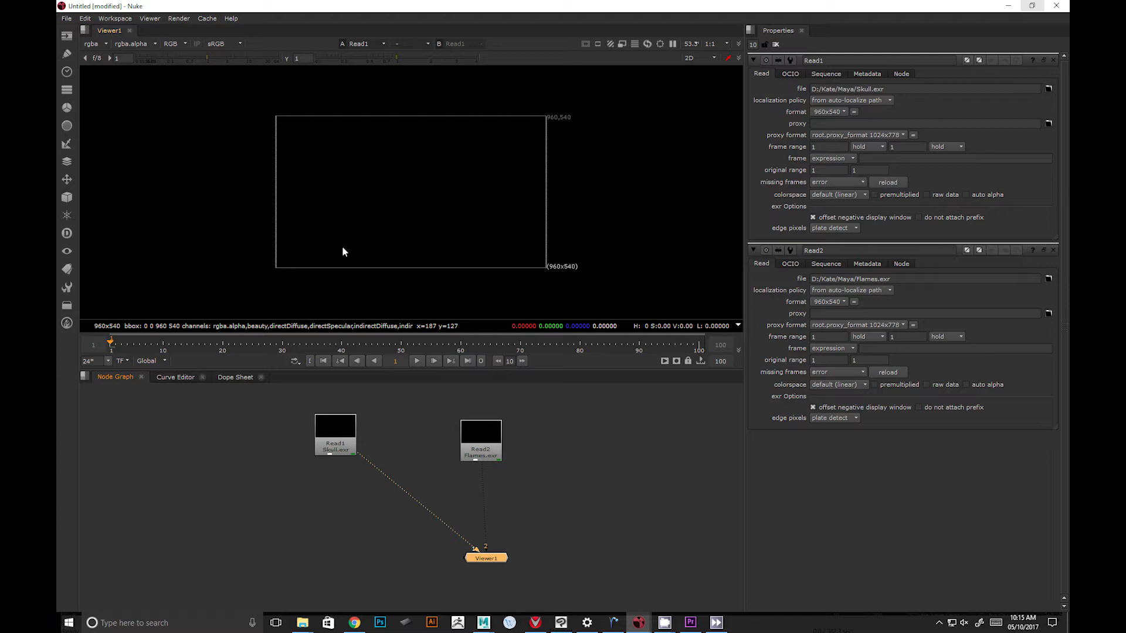
Display the beauty layer of Skull.exr in the viewer and look at it up close.
click(328, 440)
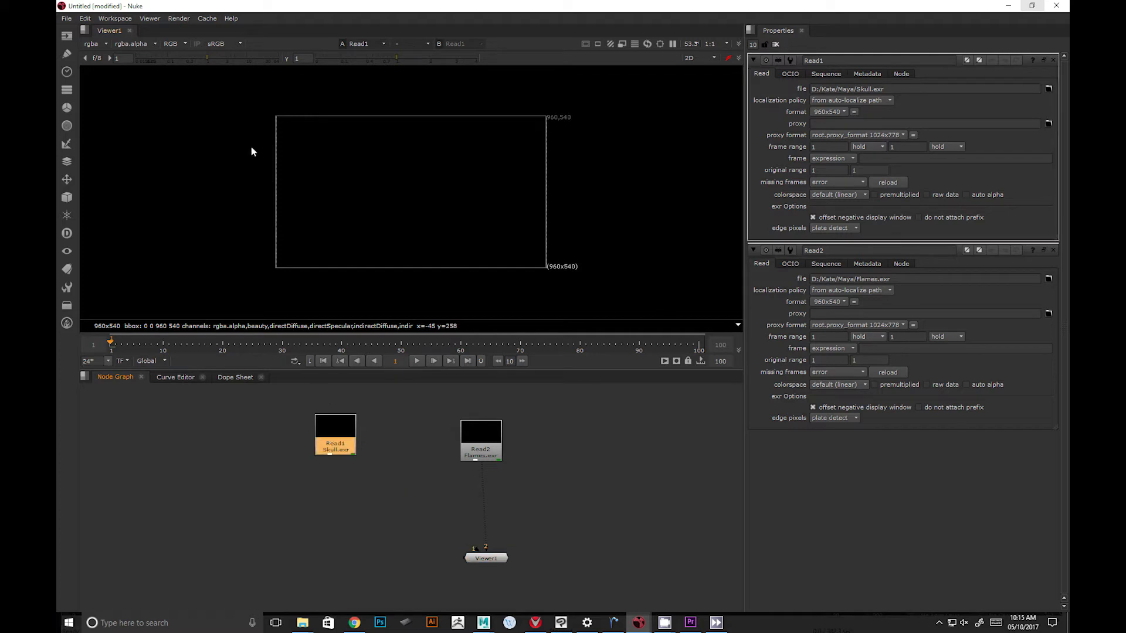
click(102, 43)
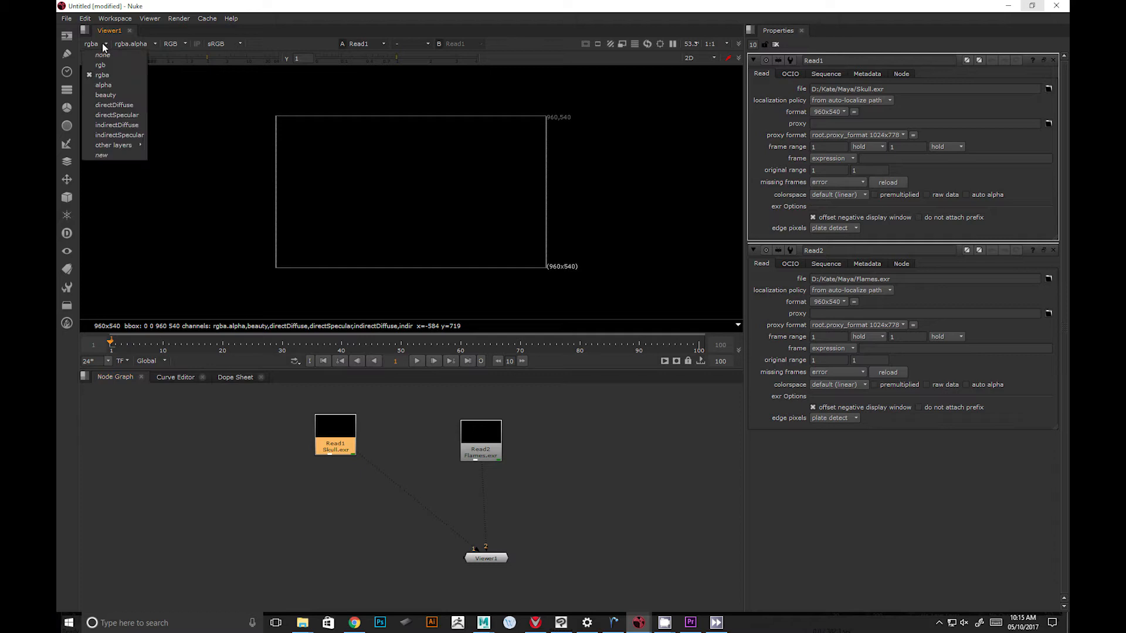
click(102, 98)
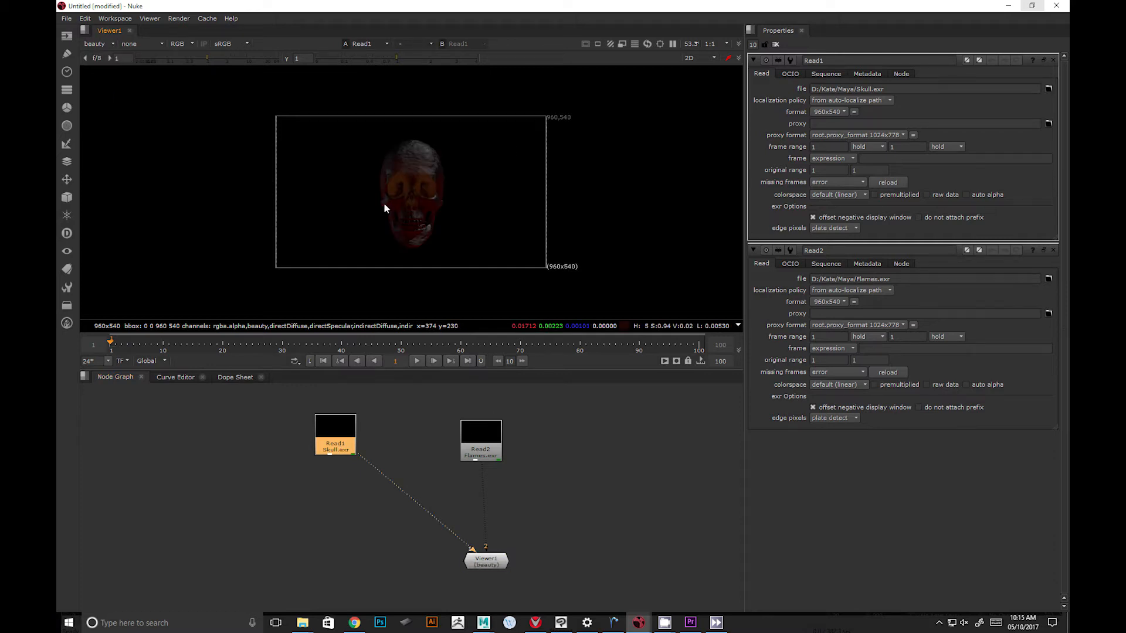
scroll(438, 170, up, 4)
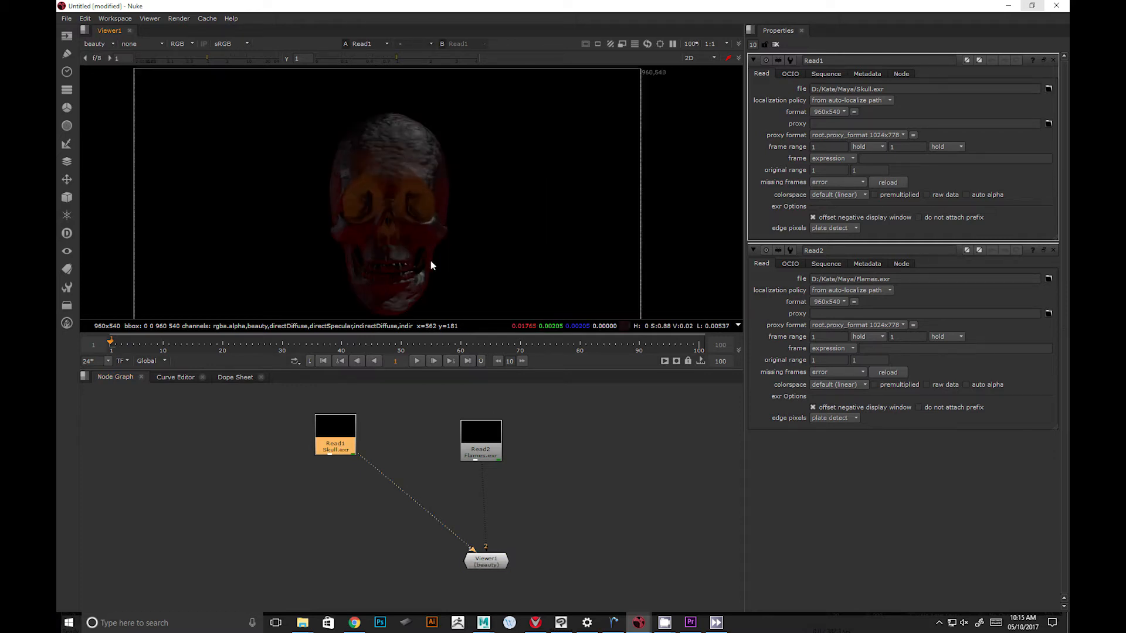
click(363, 430)
click(335, 434)
click(96, 44)
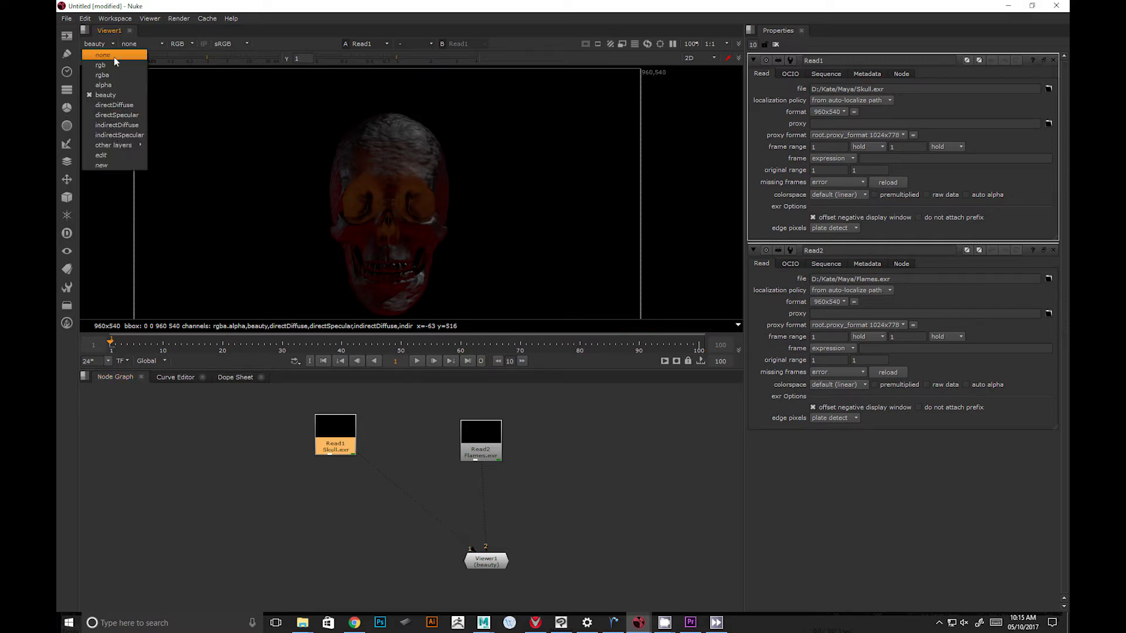
click(246, 516)
click(334, 443)
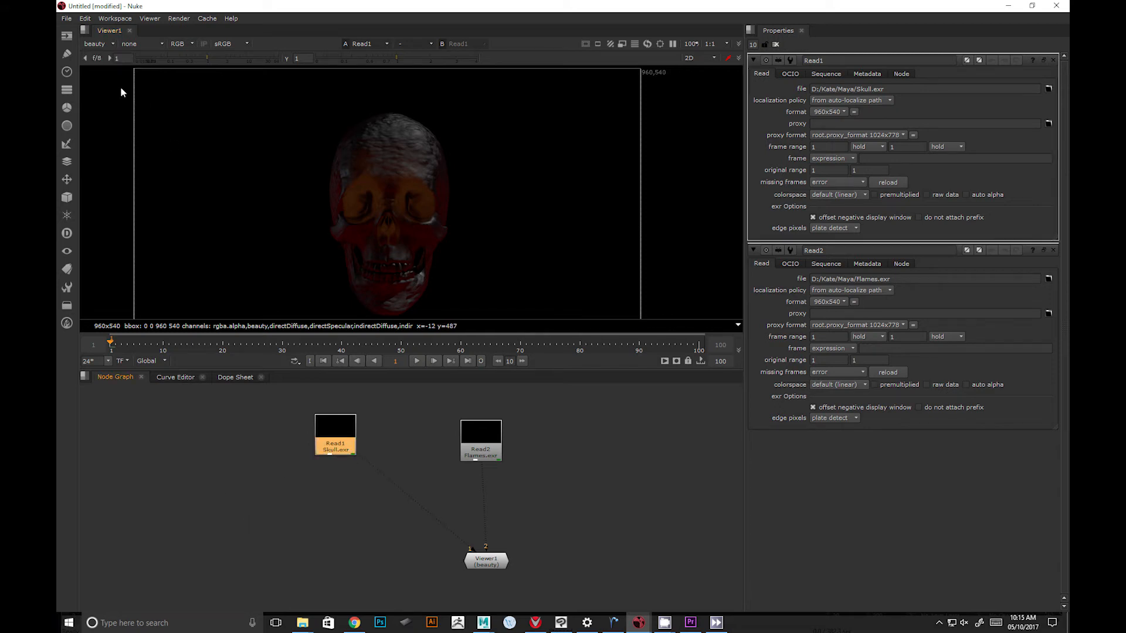
View the directDiffuse and directSpecular layers of Skull.exr one after the other.
click(100, 44)
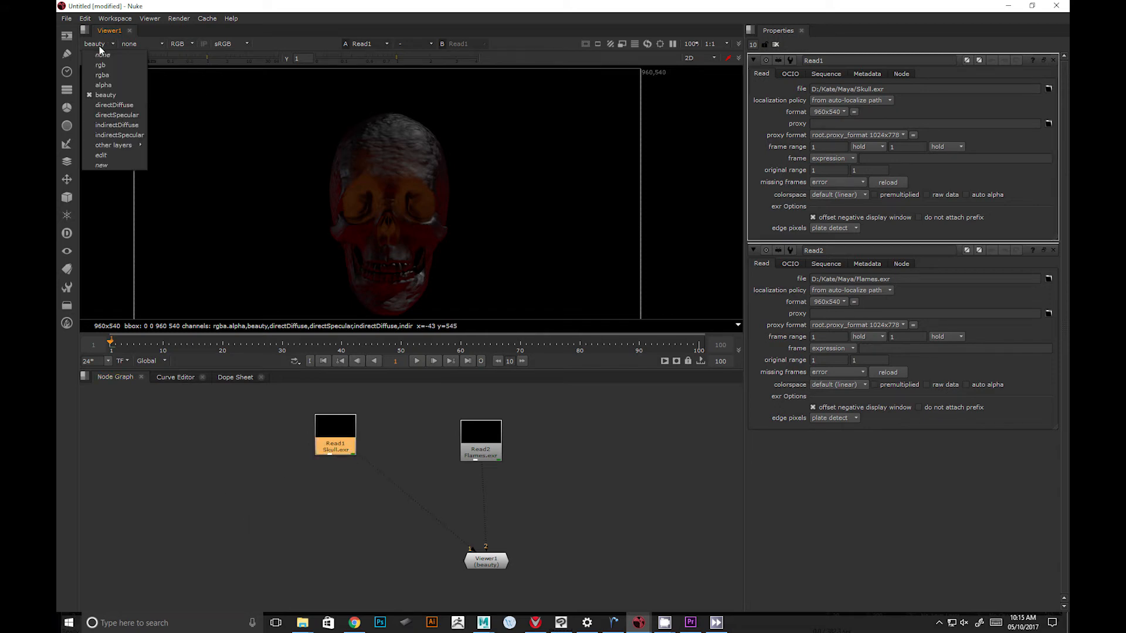
click(115, 104)
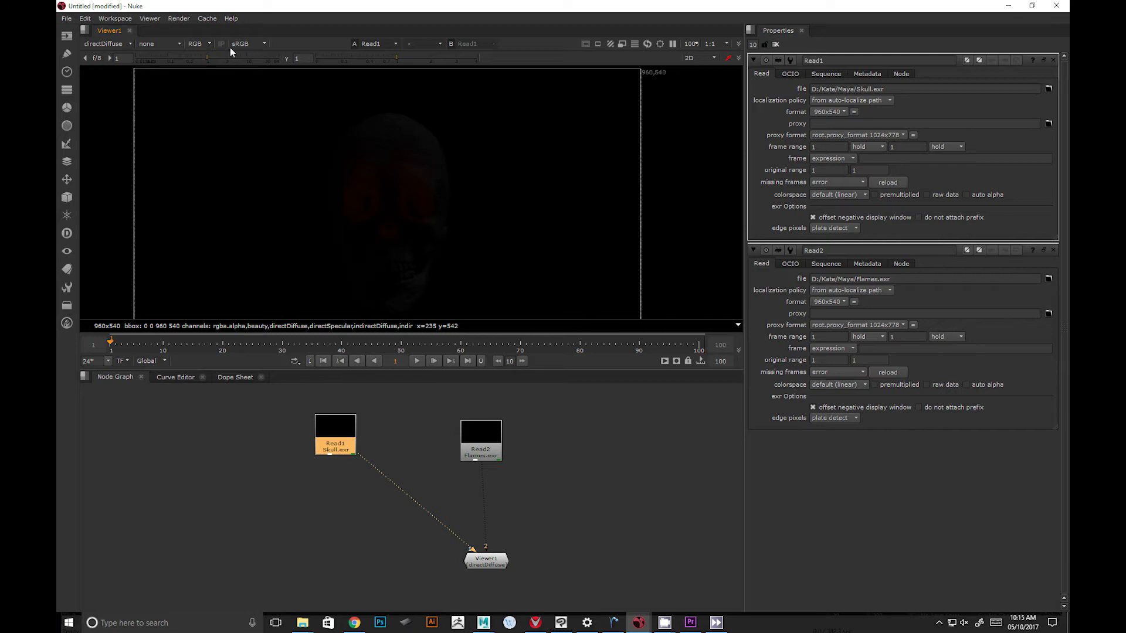
click(108, 45)
click(117, 115)
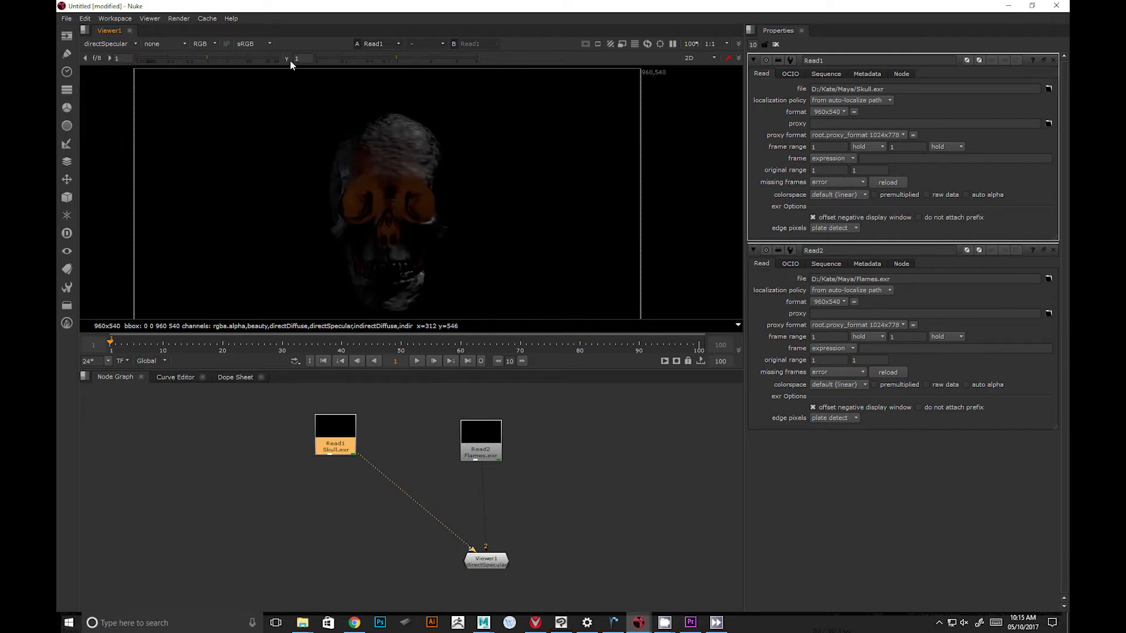
View the indirectDiffuse and indirectSpecular layers of Skull.exr one after the other.
click(88, 47)
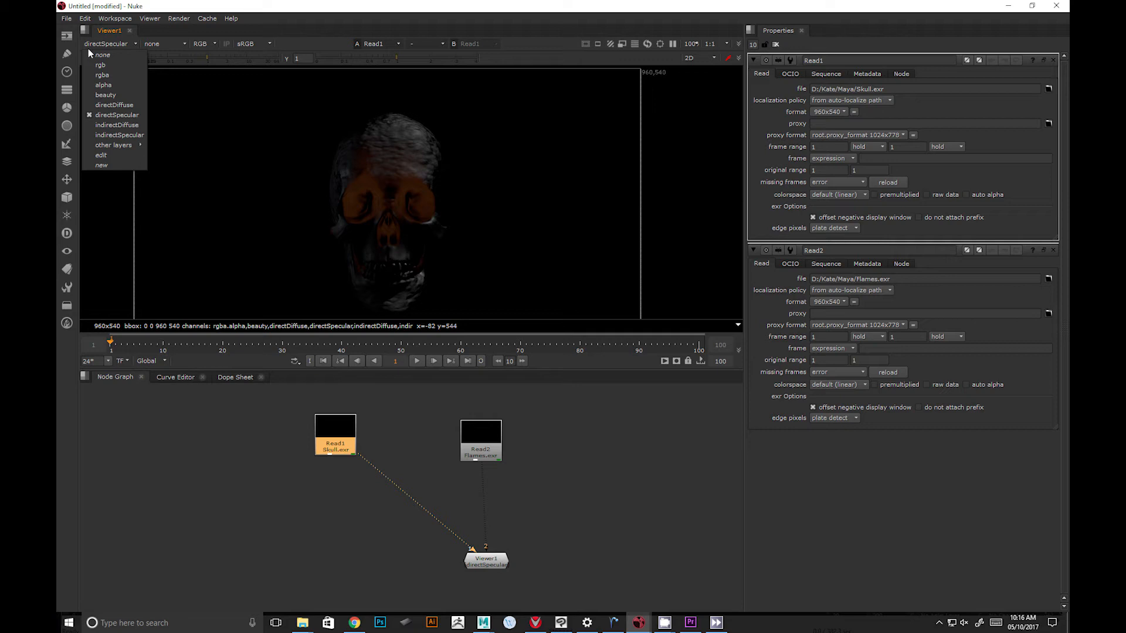
click(117, 126)
scroll(396, 286, up, 1)
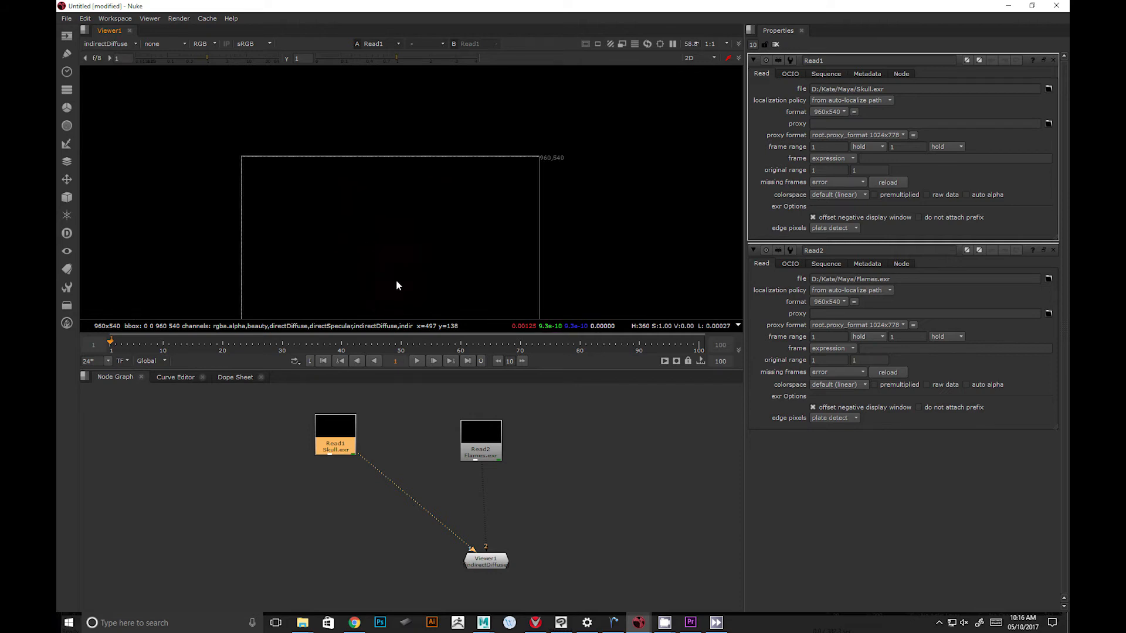
scroll(396, 285, down, 2)
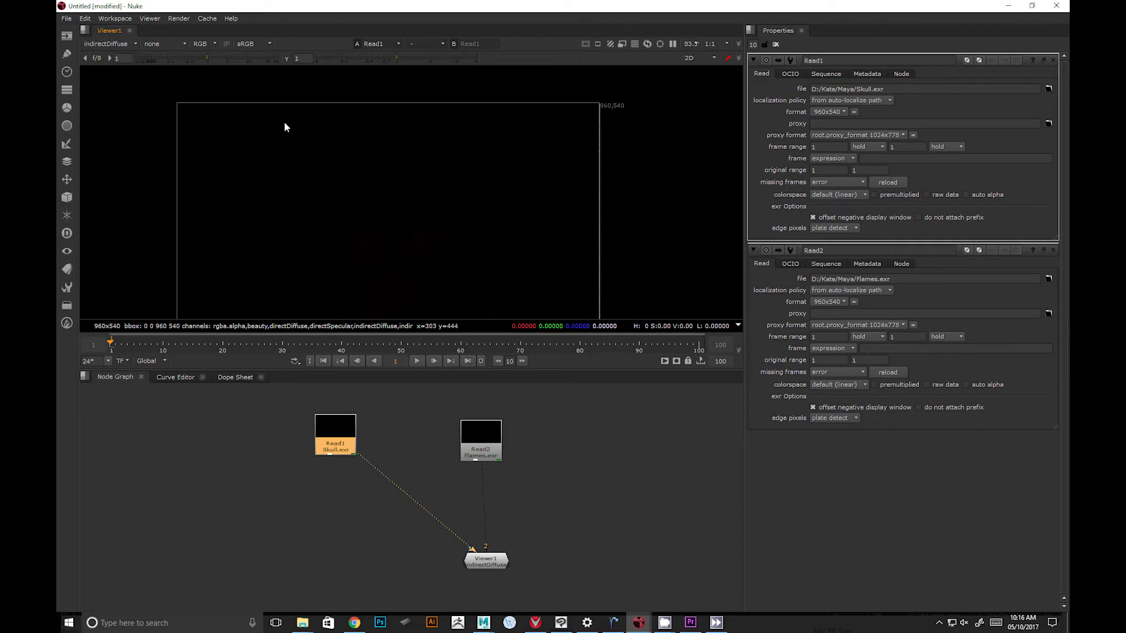
click(105, 46)
click(120, 131)
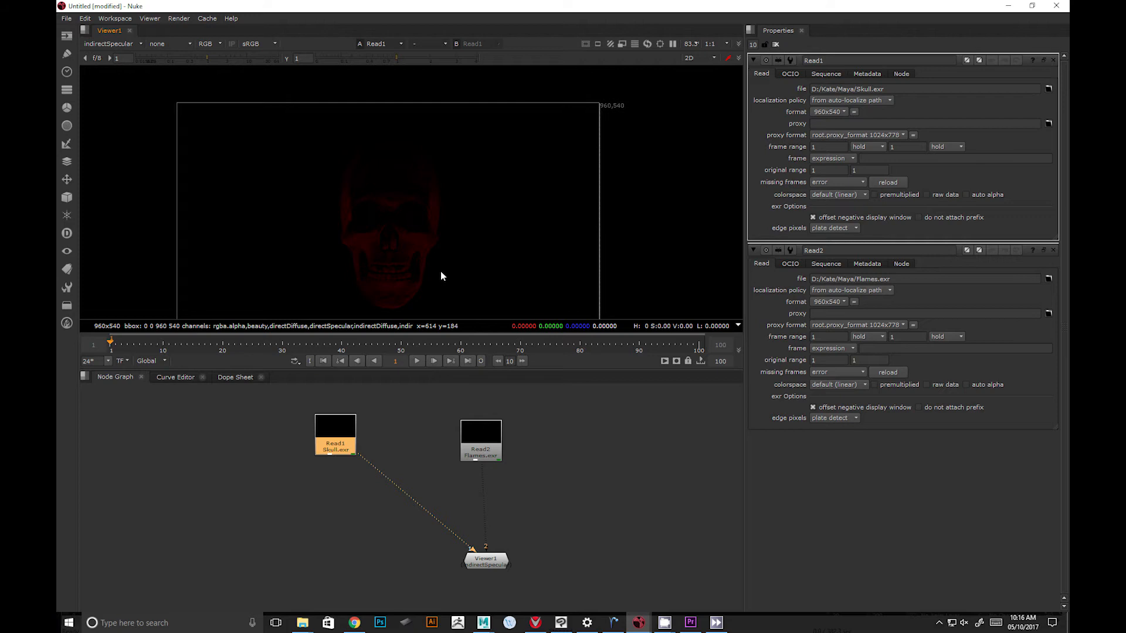
Check the alpha layer of Skull.exr, and return the viewer to the rgba layer.
click(97, 42)
click(109, 75)
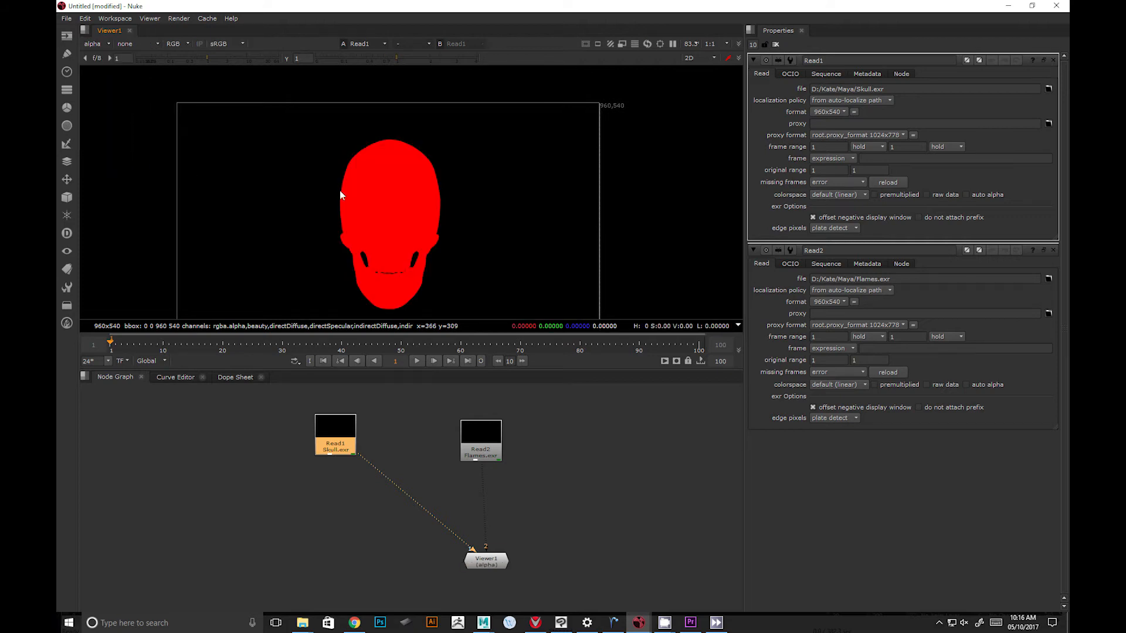
click(92, 45)
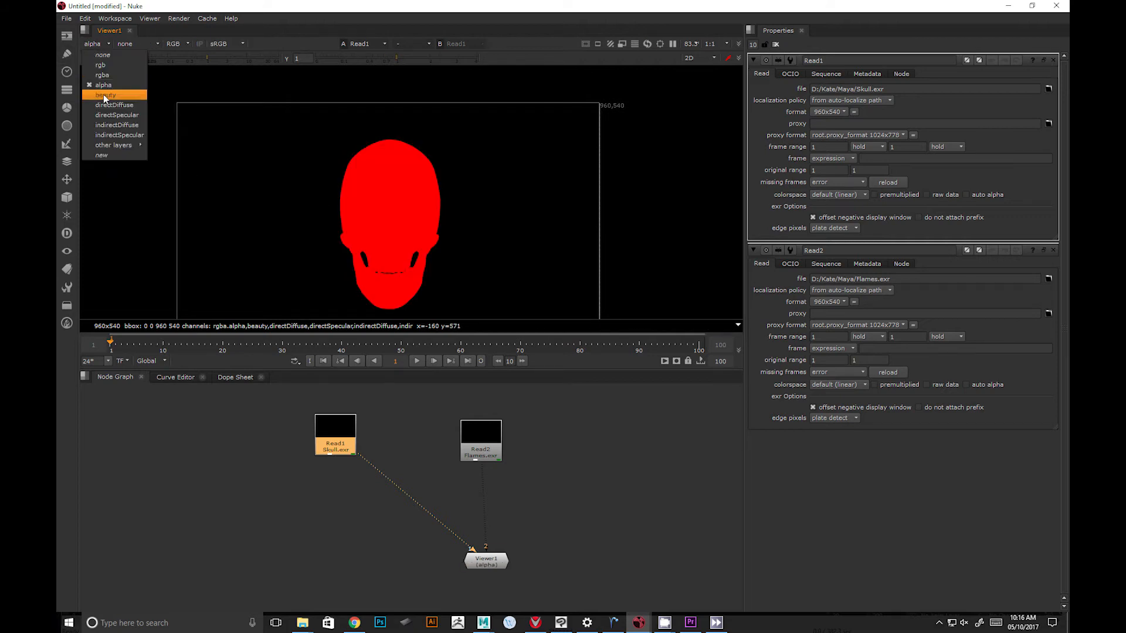
click(108, 75)
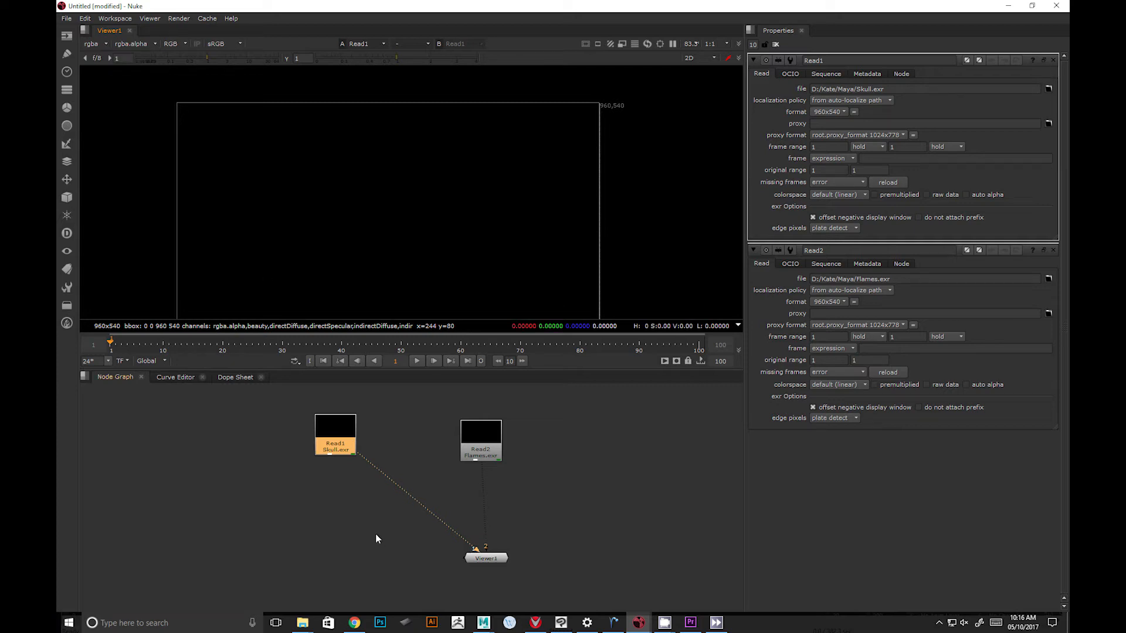
Move the Skull.exr node further left and the Flames.exr node slightly right to make room between them.
click(321, 437)
drag(321, 436, 200, 434)
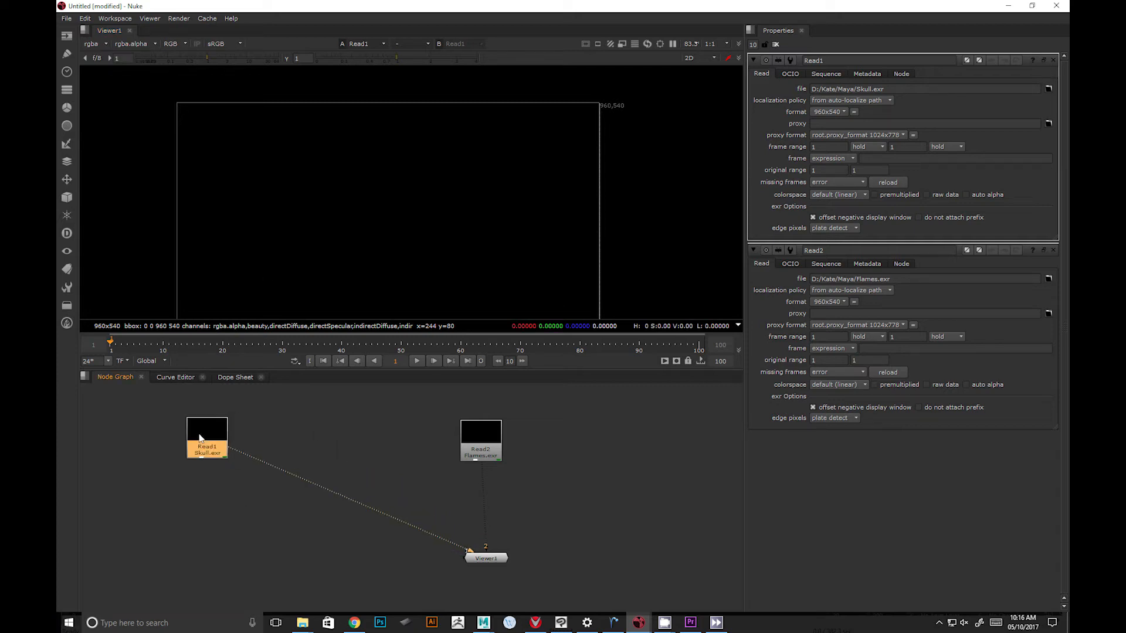
drag(464, 460, 489, 464)
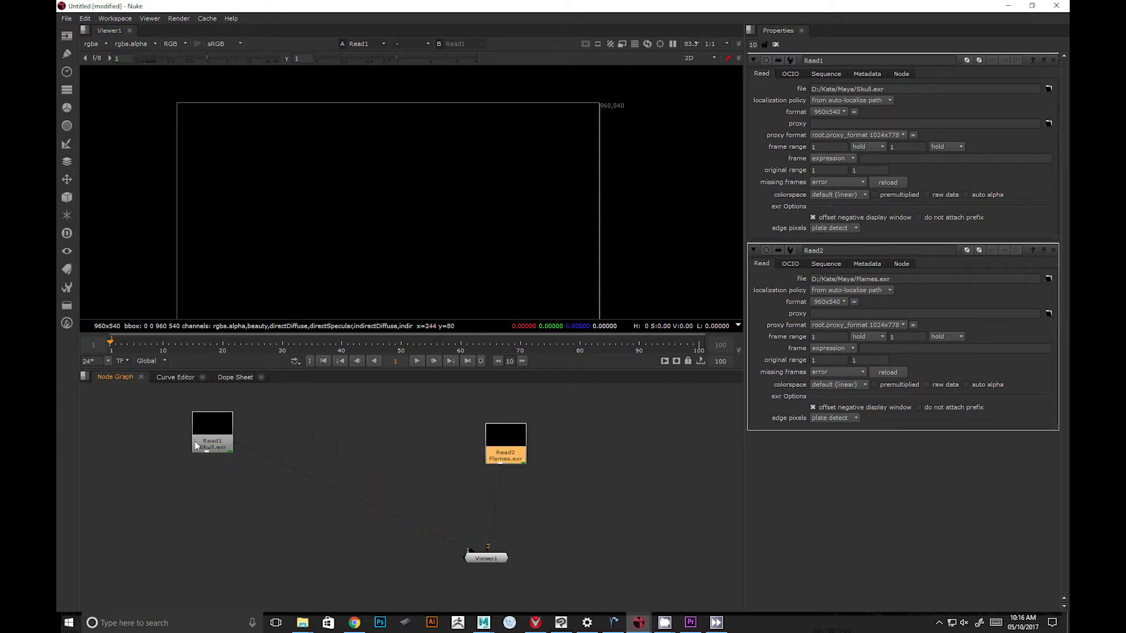
click(258, 433)
Add a Shuffle node fed by the Skull.exr node and place it slightly below that node.
click(221, 445)
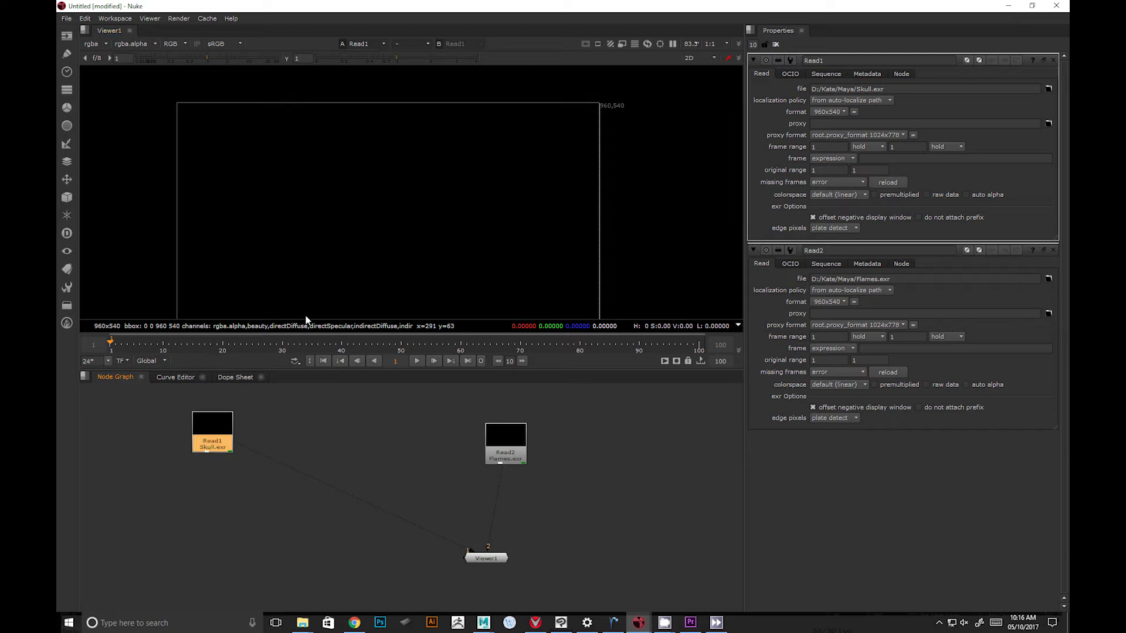
key(Tab)
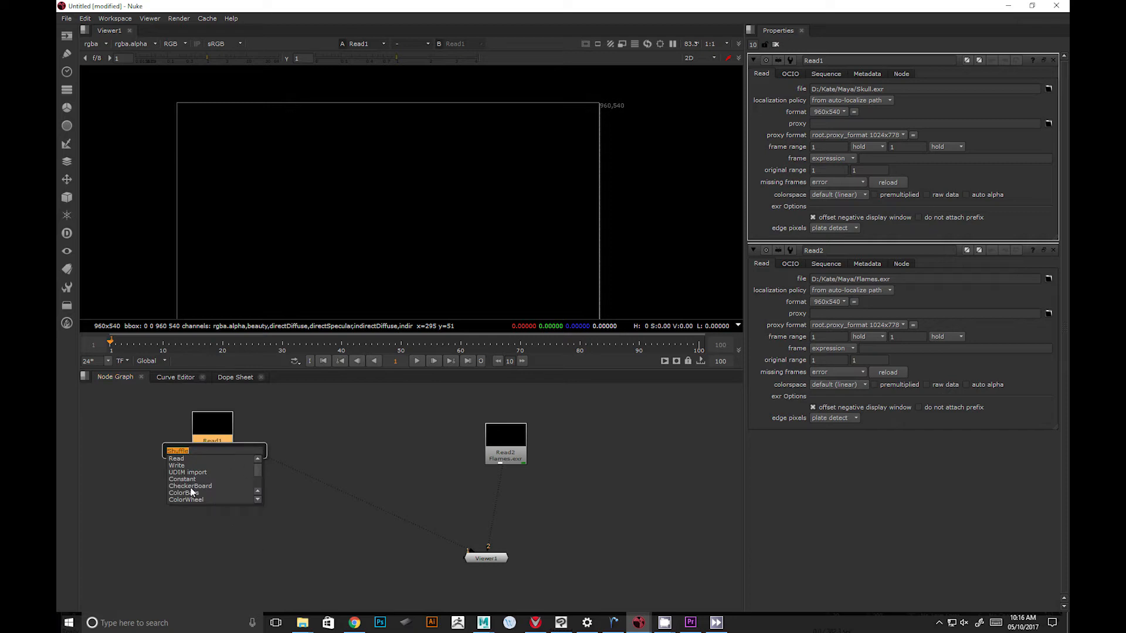
text(s)
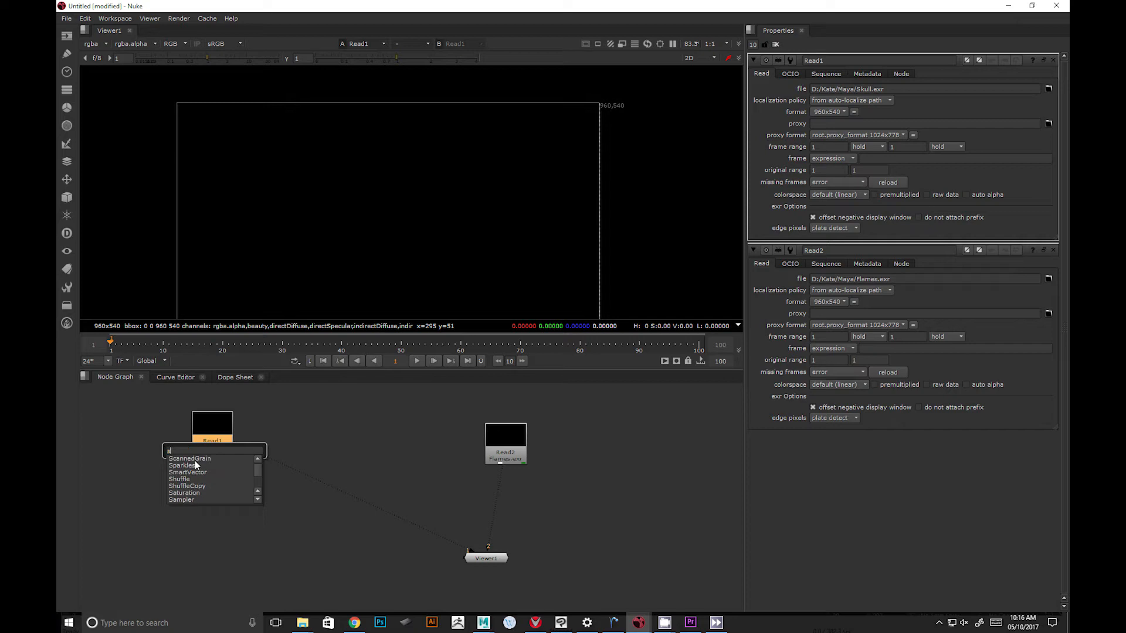
text(h)
click(187, 459)
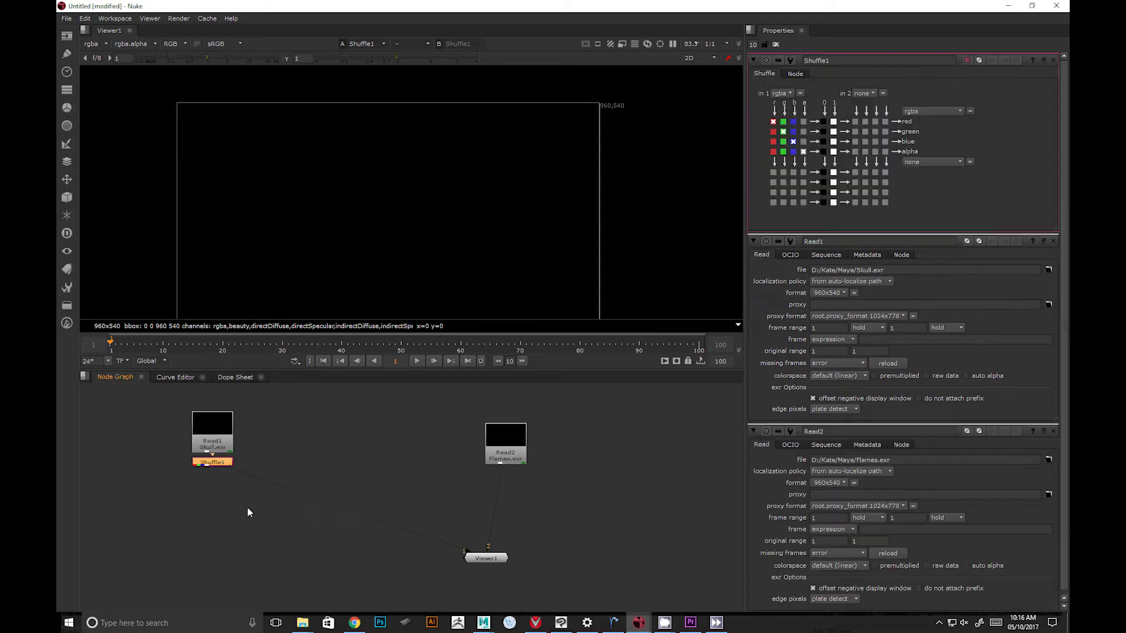
mouse_move(209, 472)
mouse_down()
mouse_move(235, 494)
mouse_move(215, 491)
mouse_up()
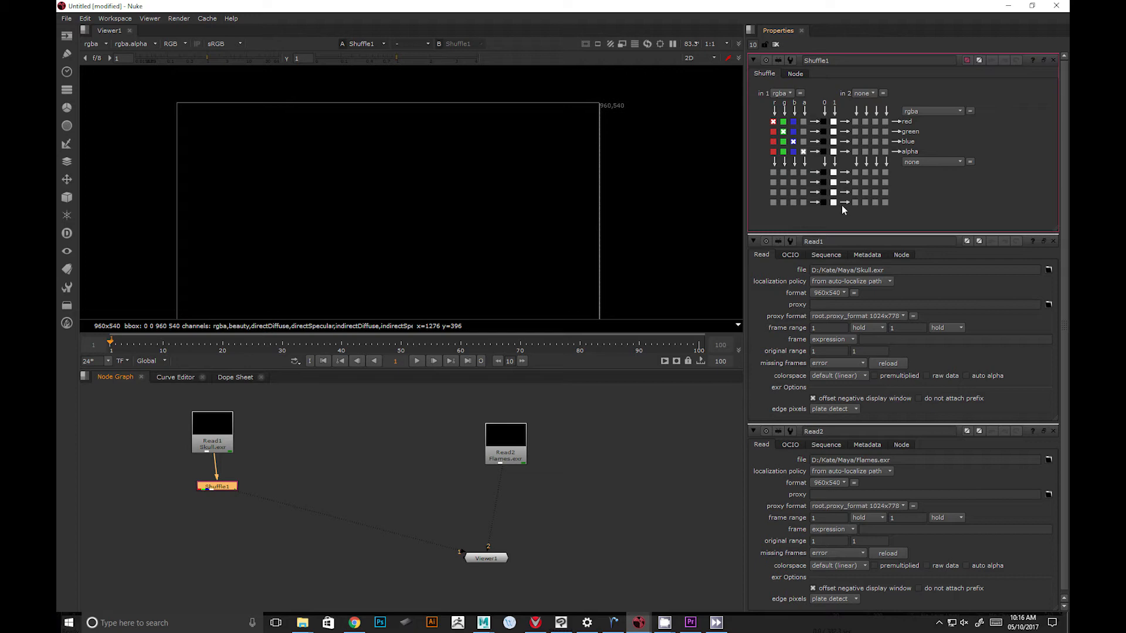
Set the Shuffle node's in 1 layer to beauty and move the node above Skull.exr.
click(787, 93)
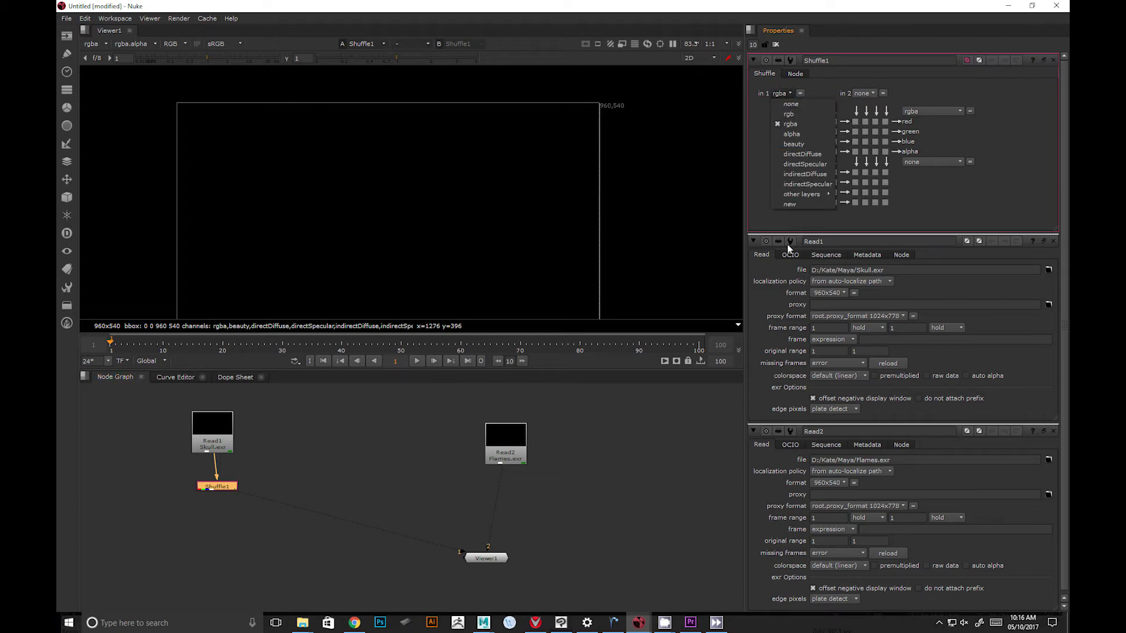
click(793, 144)
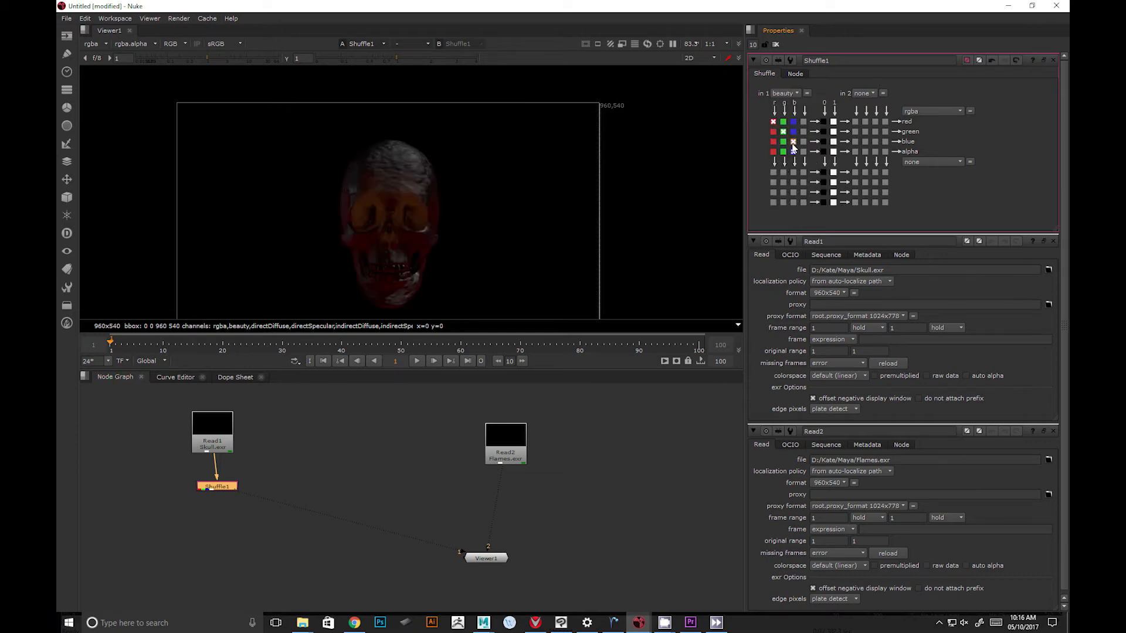
drag(209, 488, 203, 393)
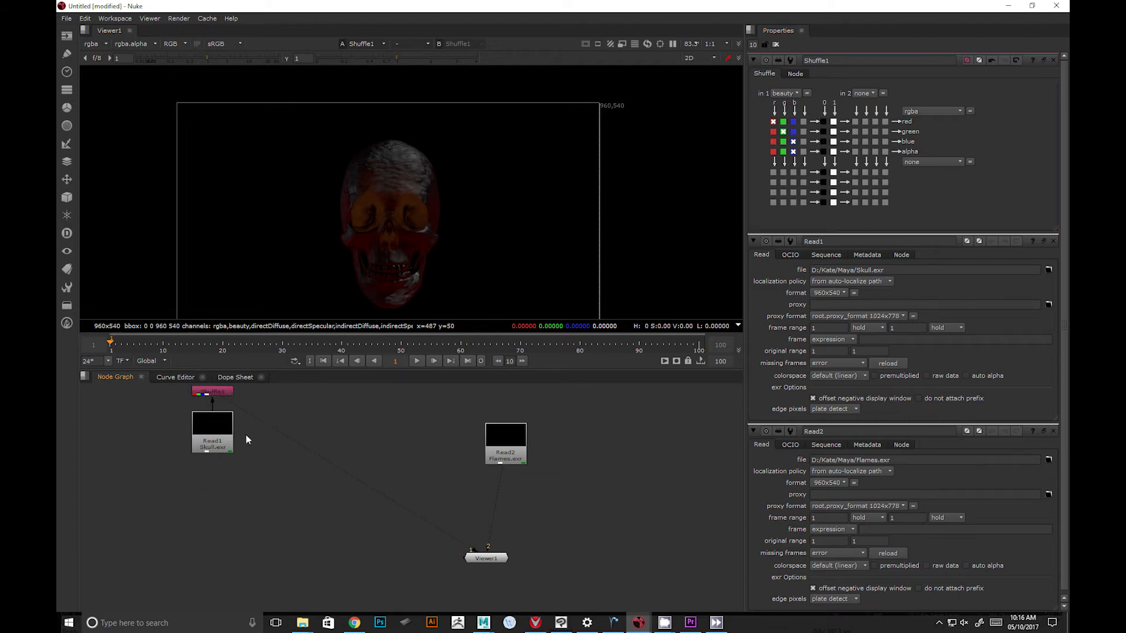
Compare the Skull.exr node's own output with the beauty Shuffle node's output in the viewer.
click(222, 430)
key(1)
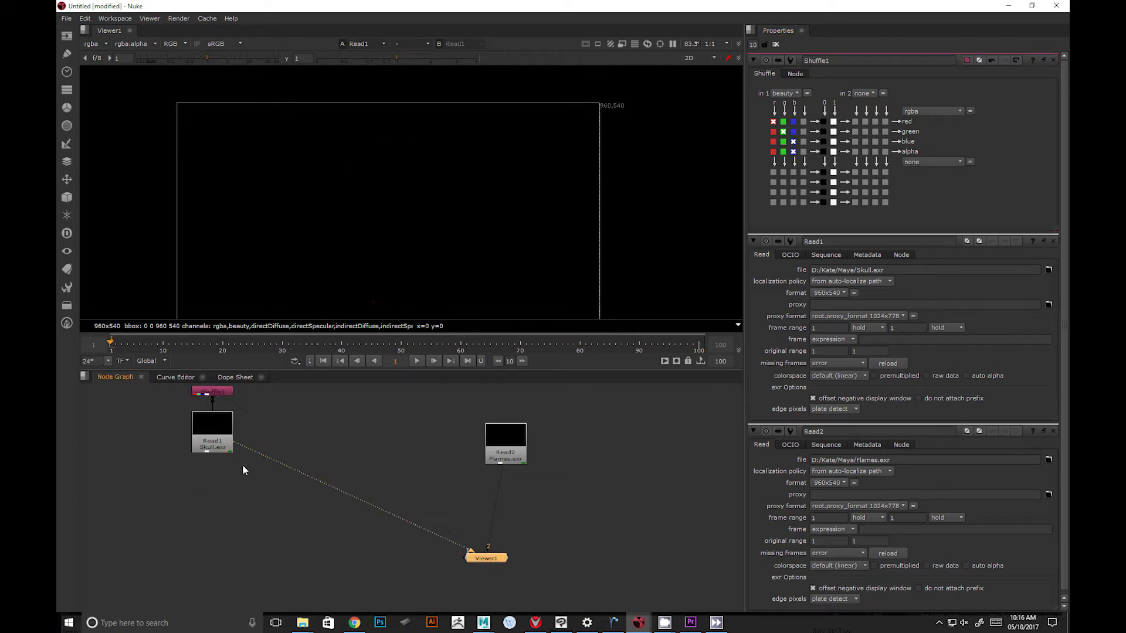
click(223, 392)
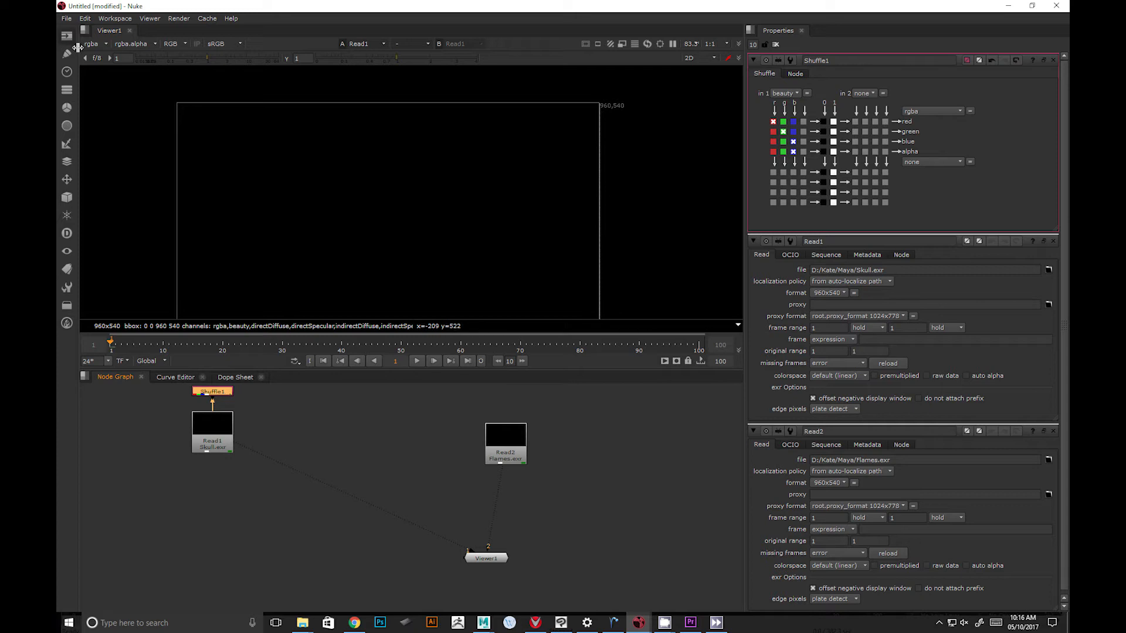
key(1)
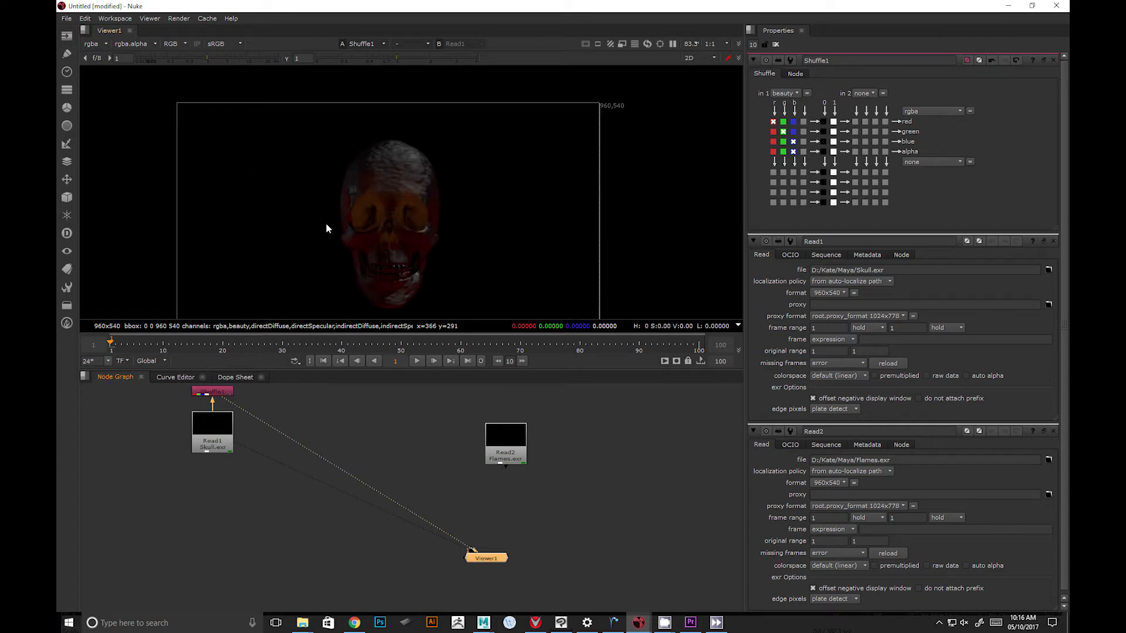
Add a second Shuffle node to Skull.exr and place it below the node.
double_click(223, 449)
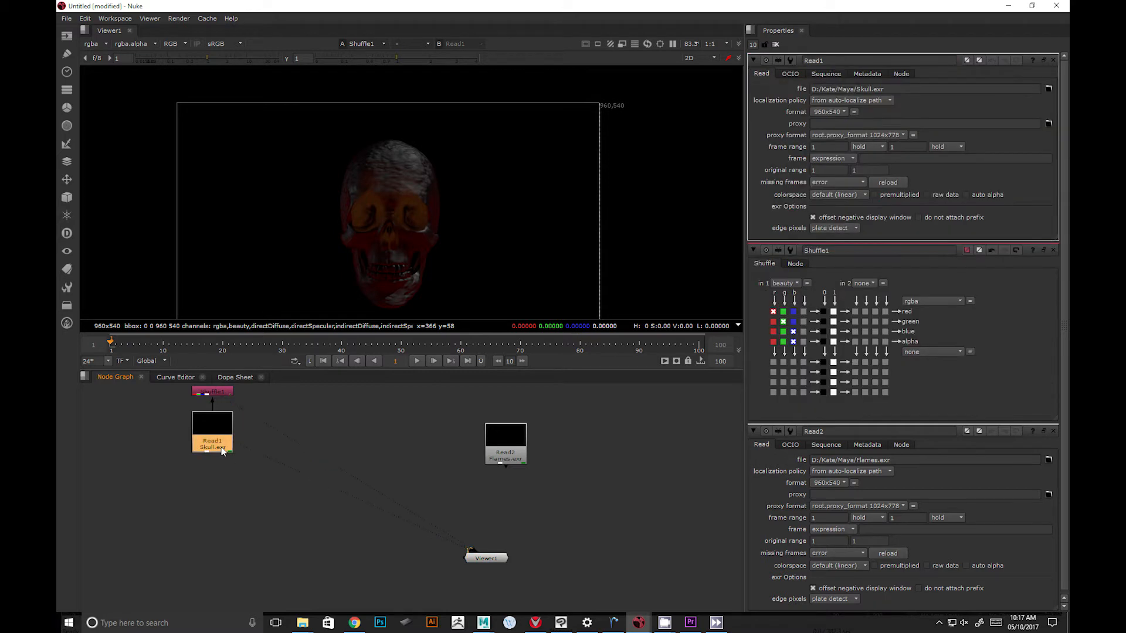
key(Tab)
text(shu)
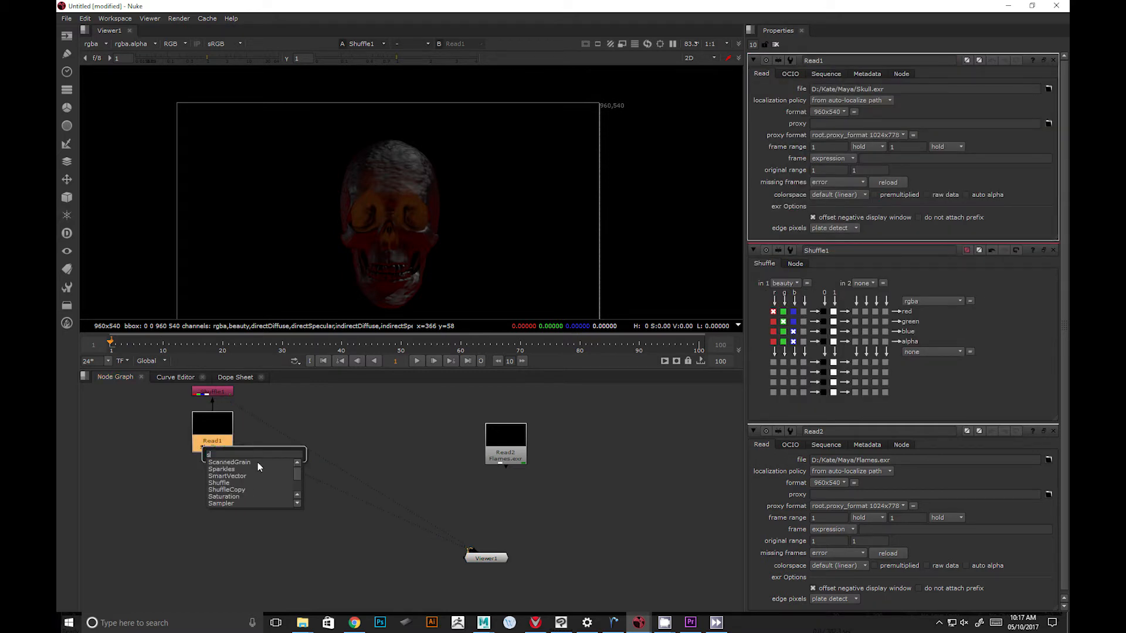
click(251, 462)
click(266, 510)
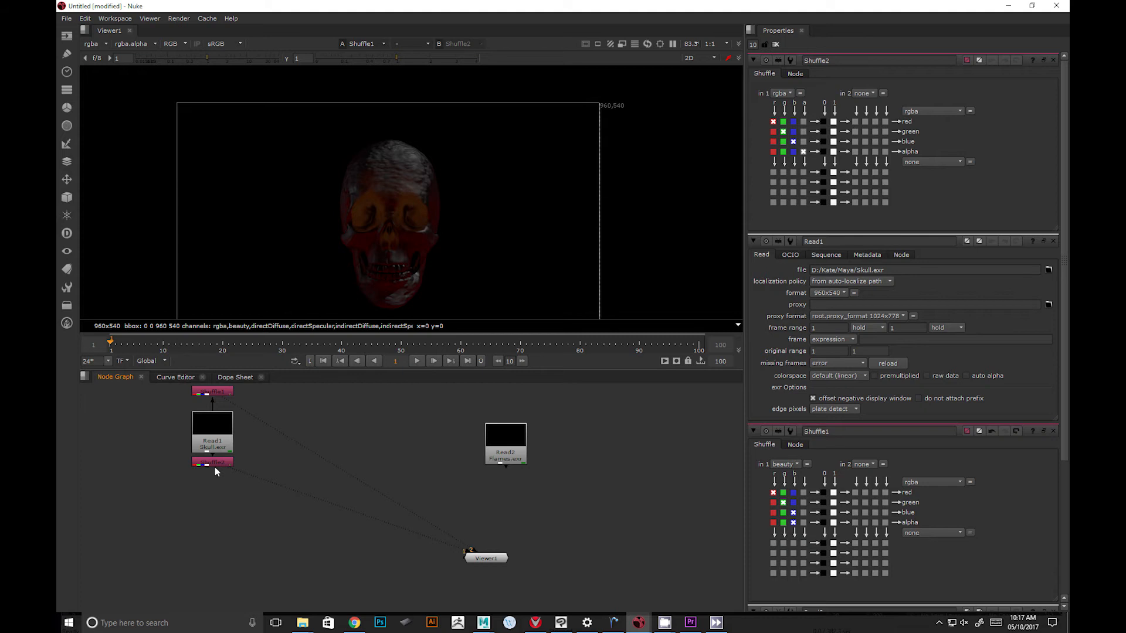
drag(214, 470, 215, 494)
Extract the new Shuffle node from between Skull.exr and the beauty Shuffle, and place it unconnected below Skull.exr.
drag(194, 428, 156, 438)
click(227, 484)
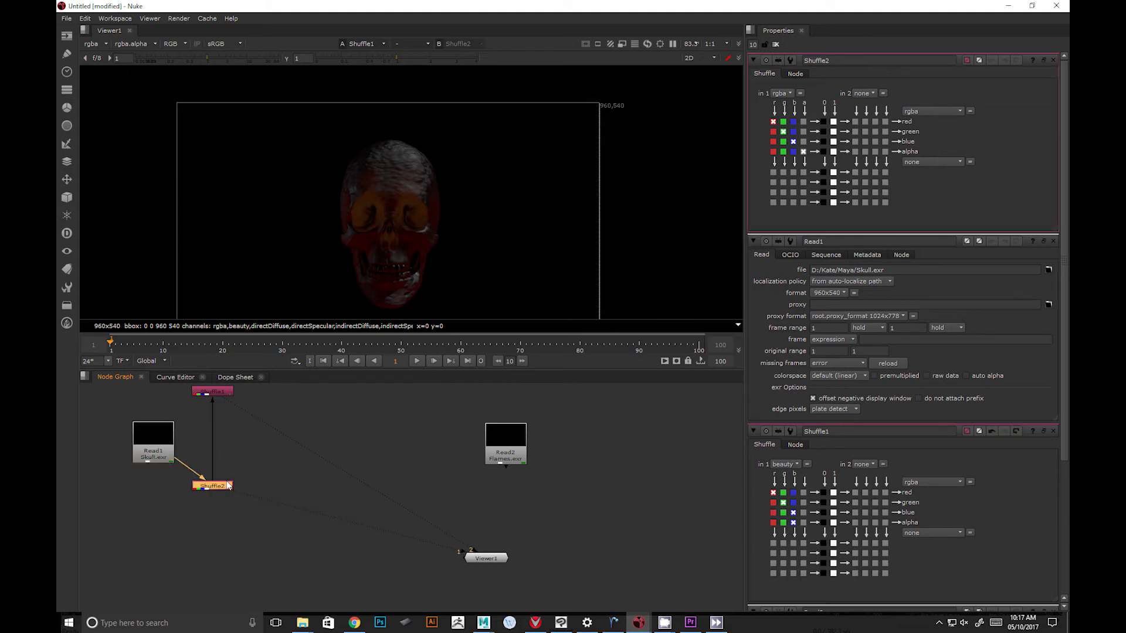
key(ctrl+shift+x)
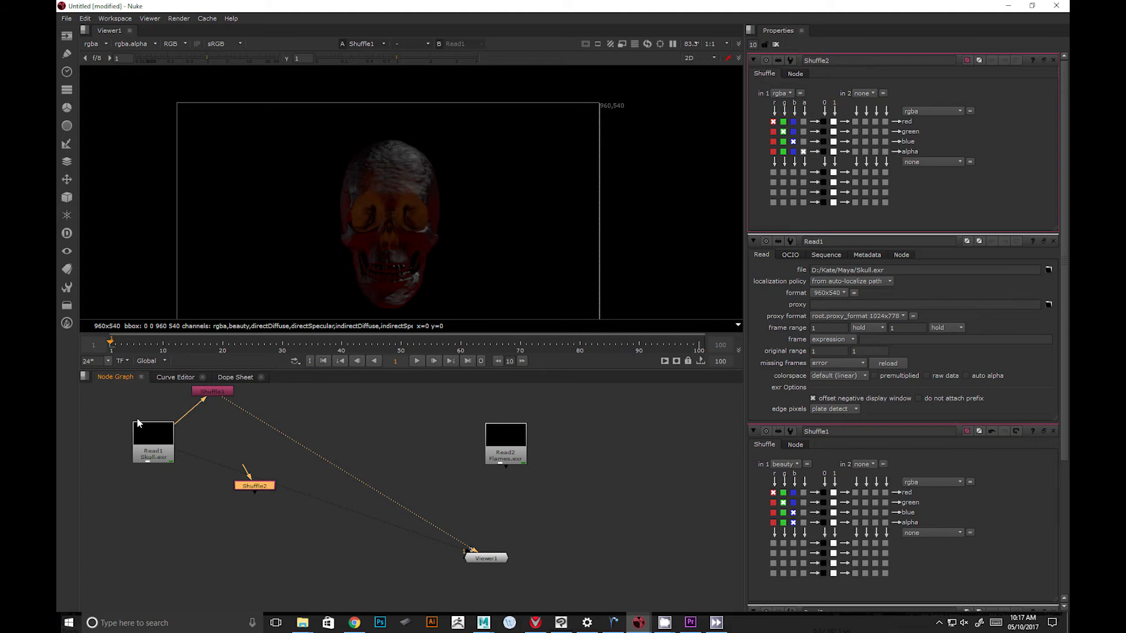
drag(138, 423, 197, 414)
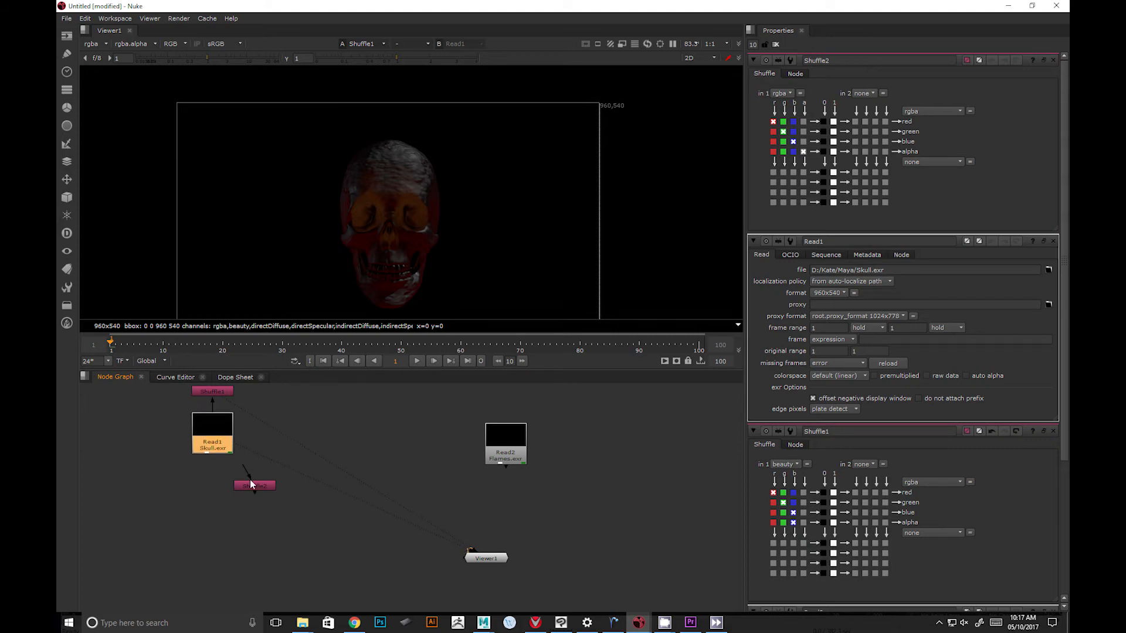
drag(251, 484, 205, 501)
Copy the unconnected Shuffle node and paste three duplicates spread out between Skull.exr and Flames.exr.
key(ctrl+c)
click(300, 520)
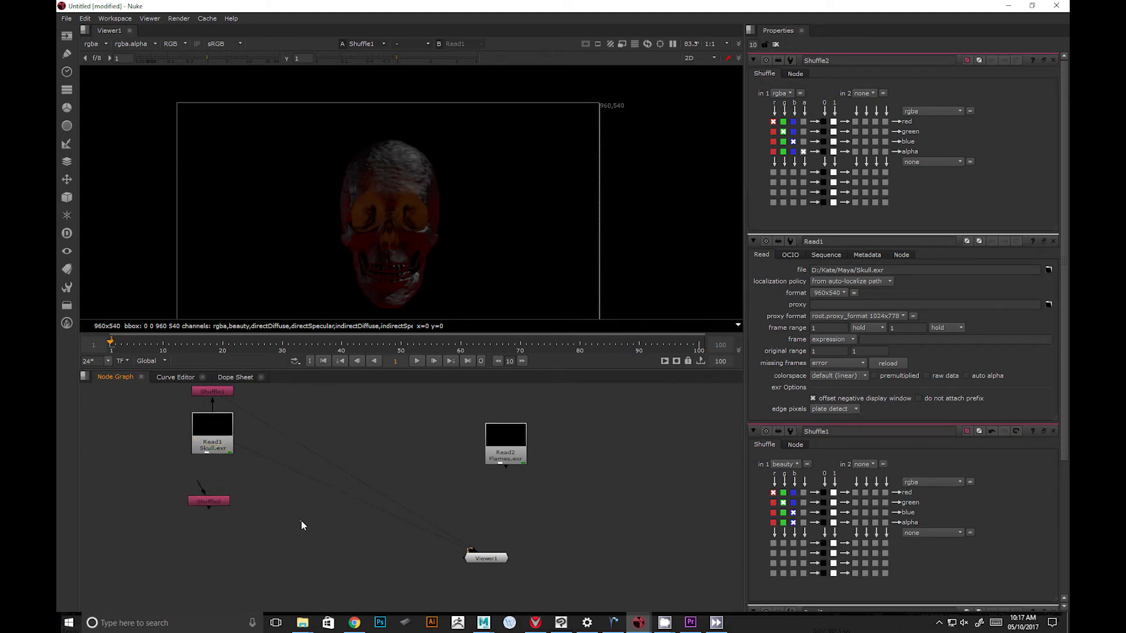
key(ctrl+v)
key(ctrl+v)
click(405, 463)
click(322, 409)
drag(322, 409, 345, 500)
key(Delete)
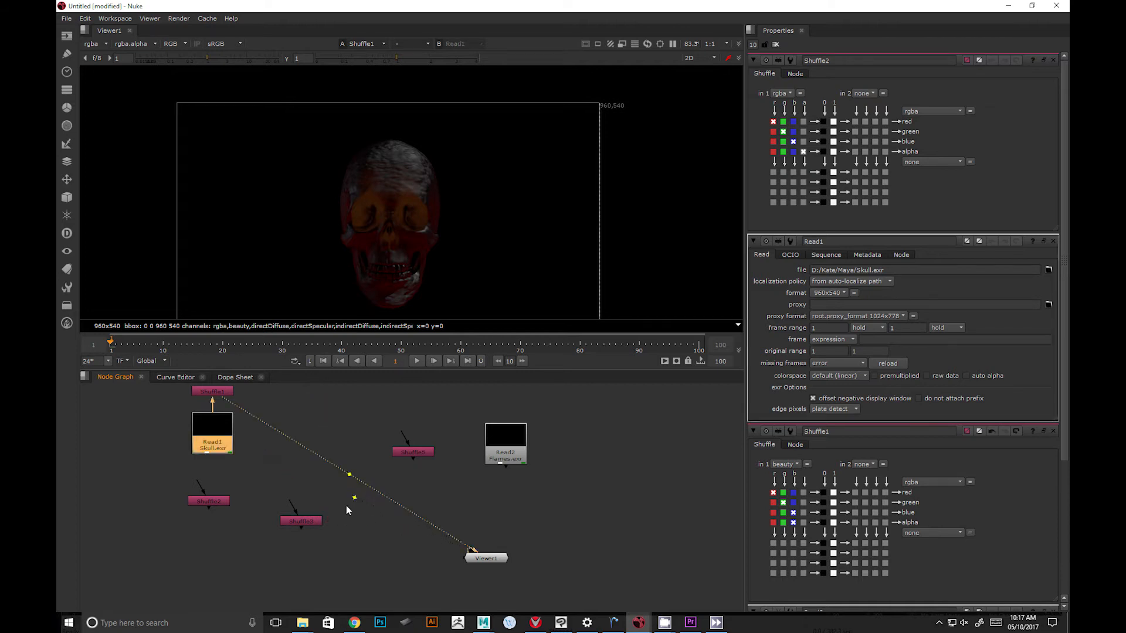
key(ctrl+z)
key(Delete)
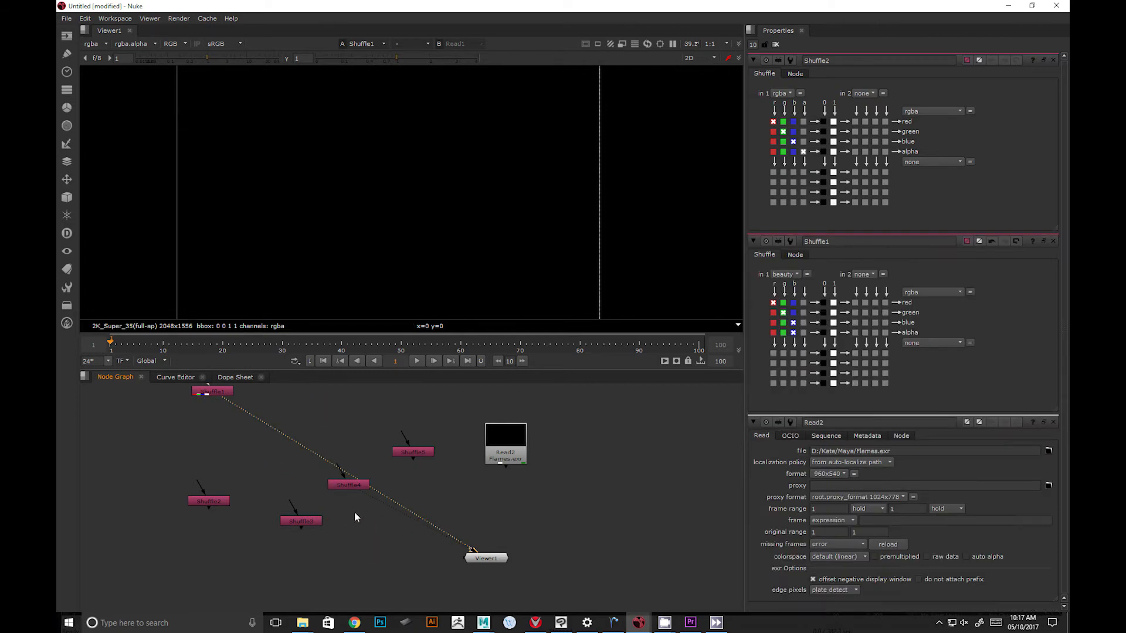
key(ctrl+z)
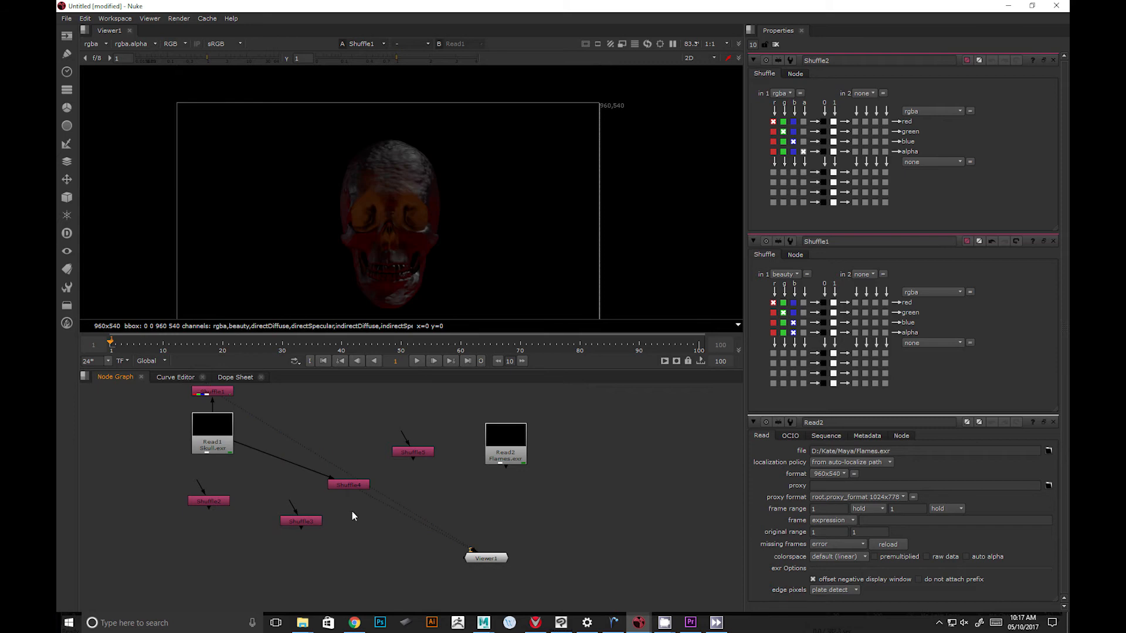
Connect the inputs of the remaining unconnected Shuffle nodes to Skull.exr.
mouse_move(346, 484)
mouse_down()
mouse_move(340, 442)
mouse_move(320, 512)
mouse_move(349, 489)
mouse_up()
drag(405, 441, 183, 431)
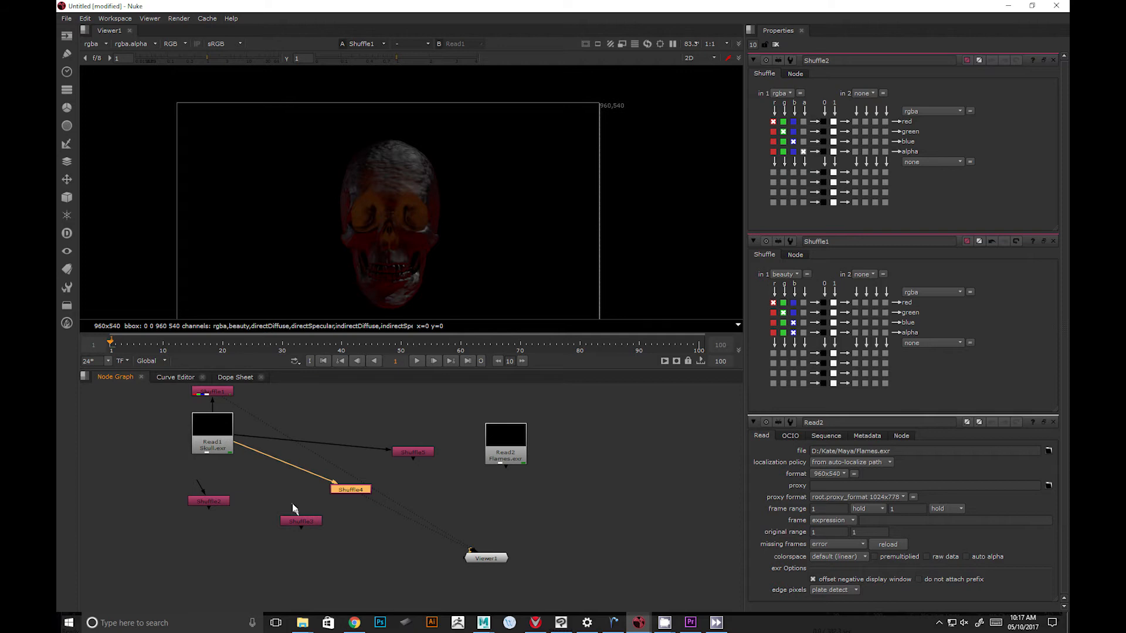
drag(293, 507, 200, 435)
drag(204, 488, 211, 452)
Arrange the four lower Shuffle nodes in a row beneath Skull.exr.
drag(308, 523, 358, 500)
drag(410, 452, 430, 491)
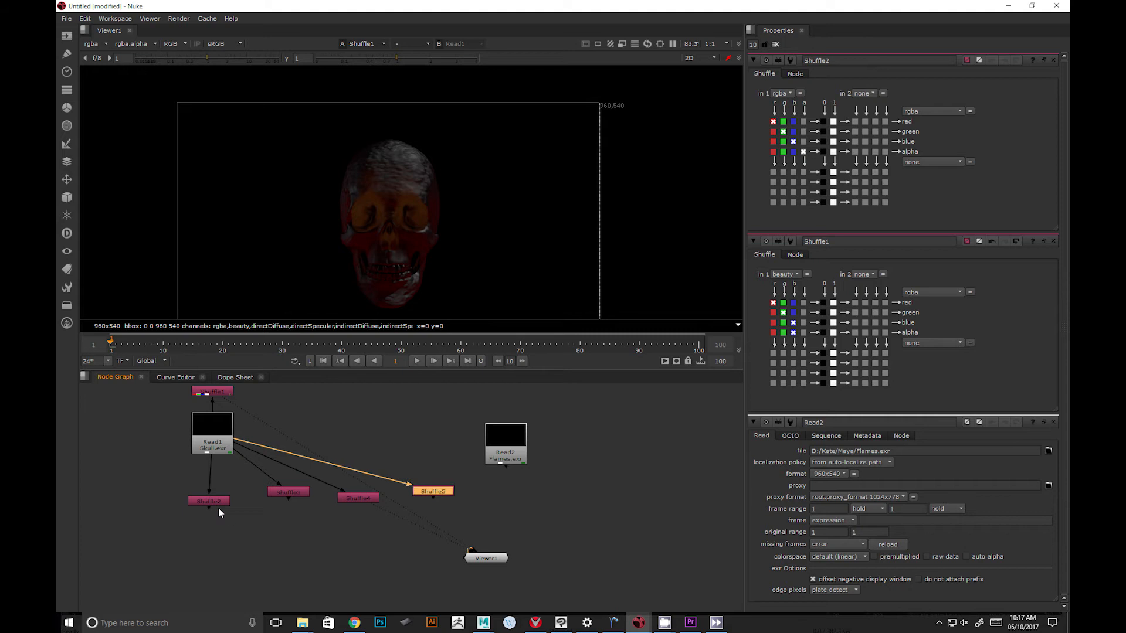
drag(213, 505, 217, 500)
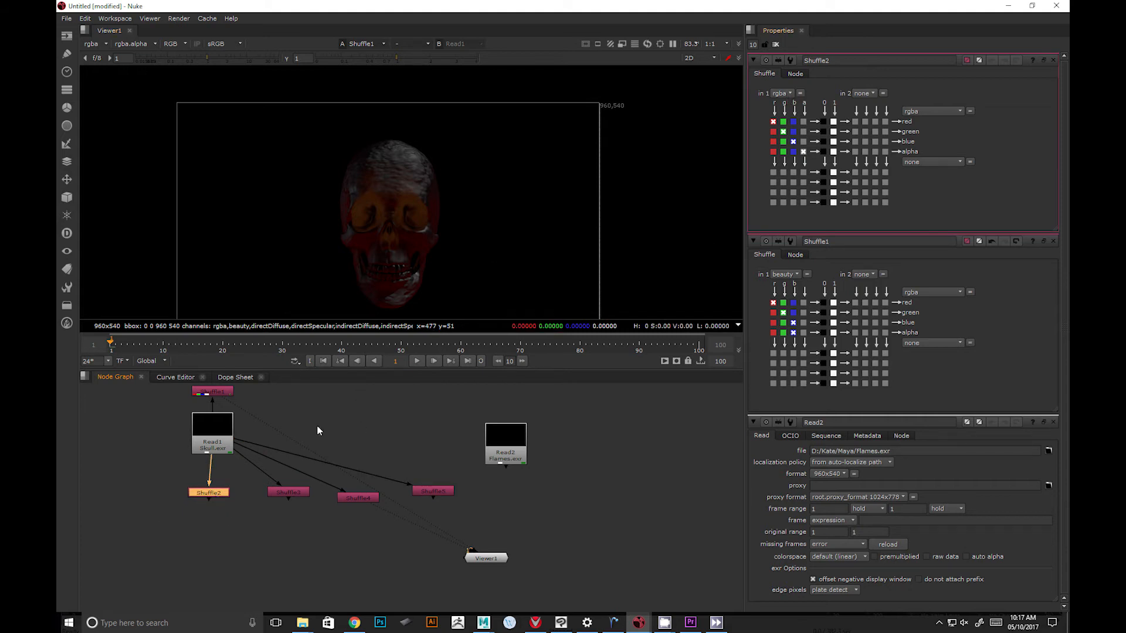
Set the in 1 layer of Shuffle2, directly below Skull.exr, to directDiffuse.
click(284, 491)
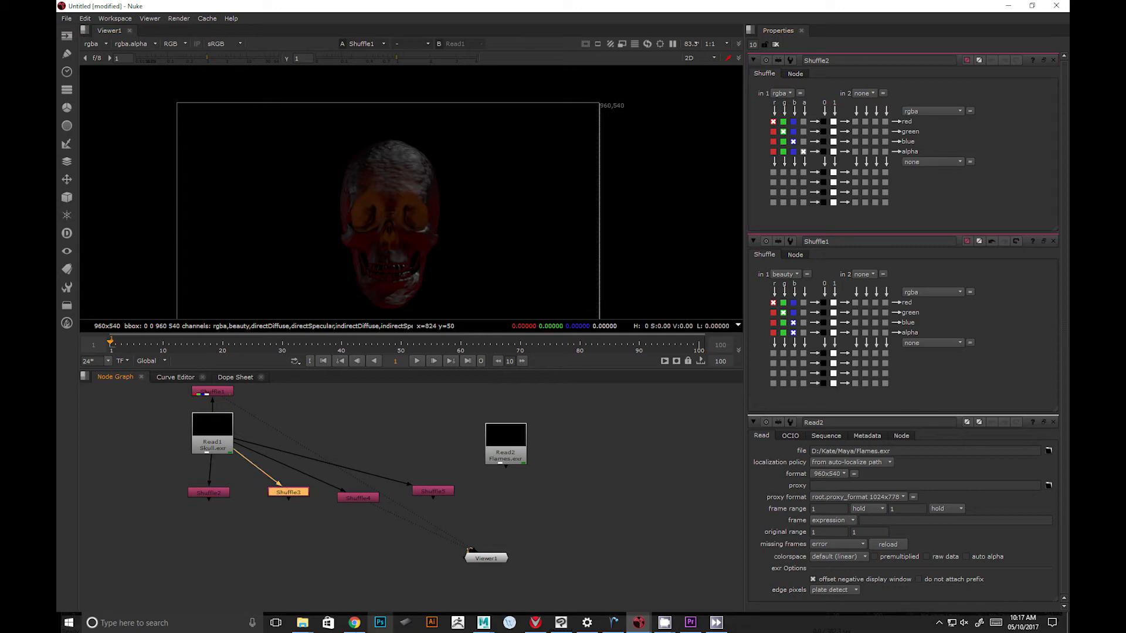
click(218, 493)
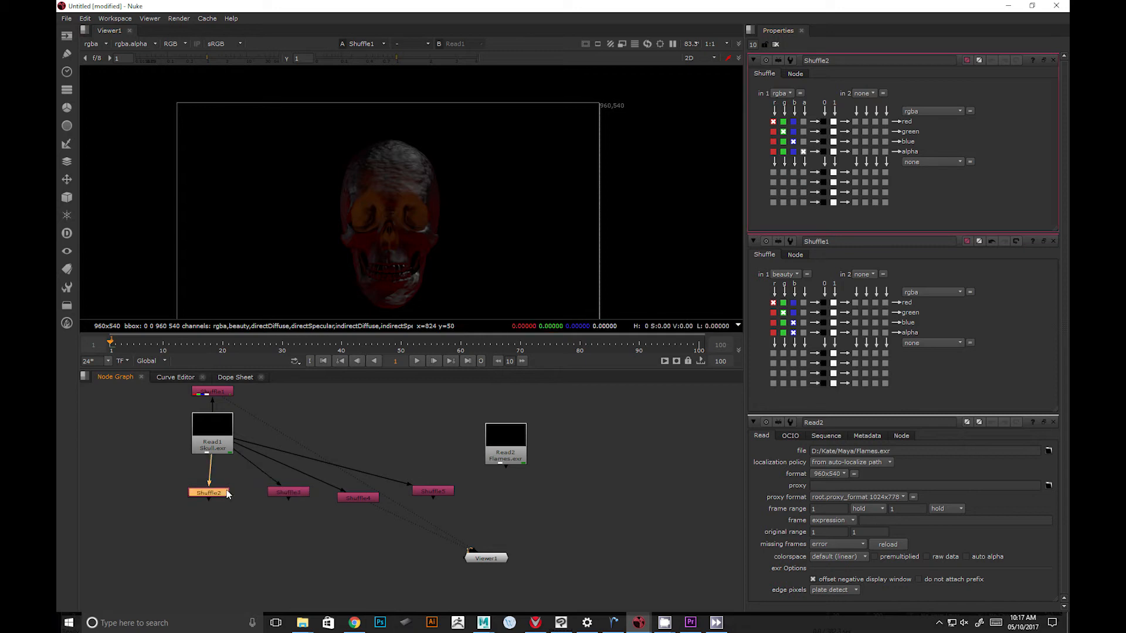
click(783, 93)
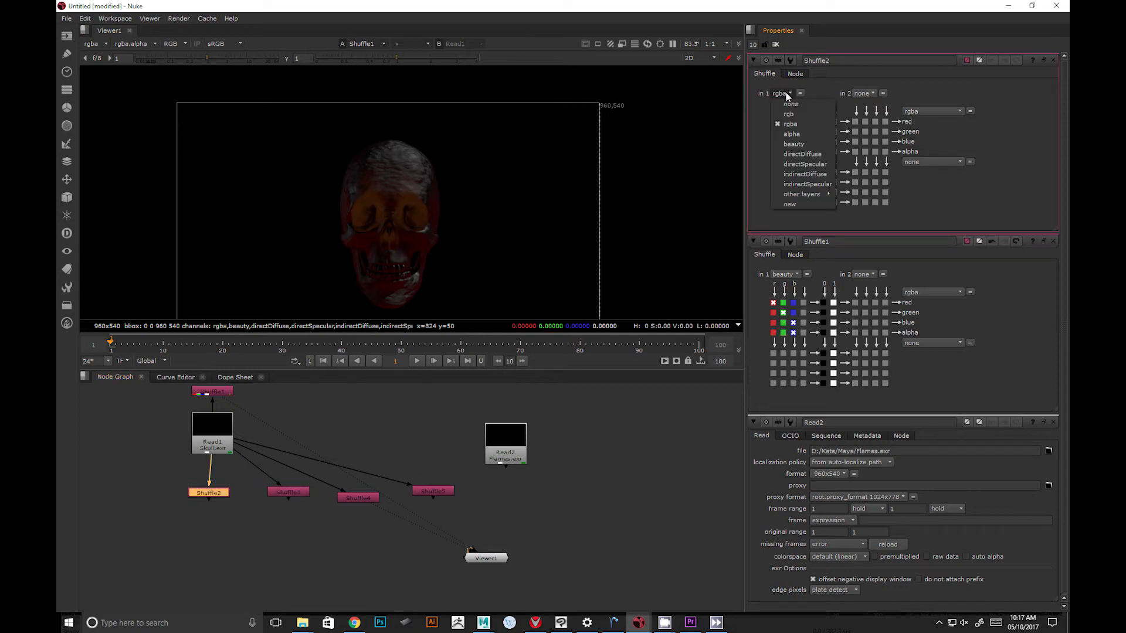
click(801, 154)
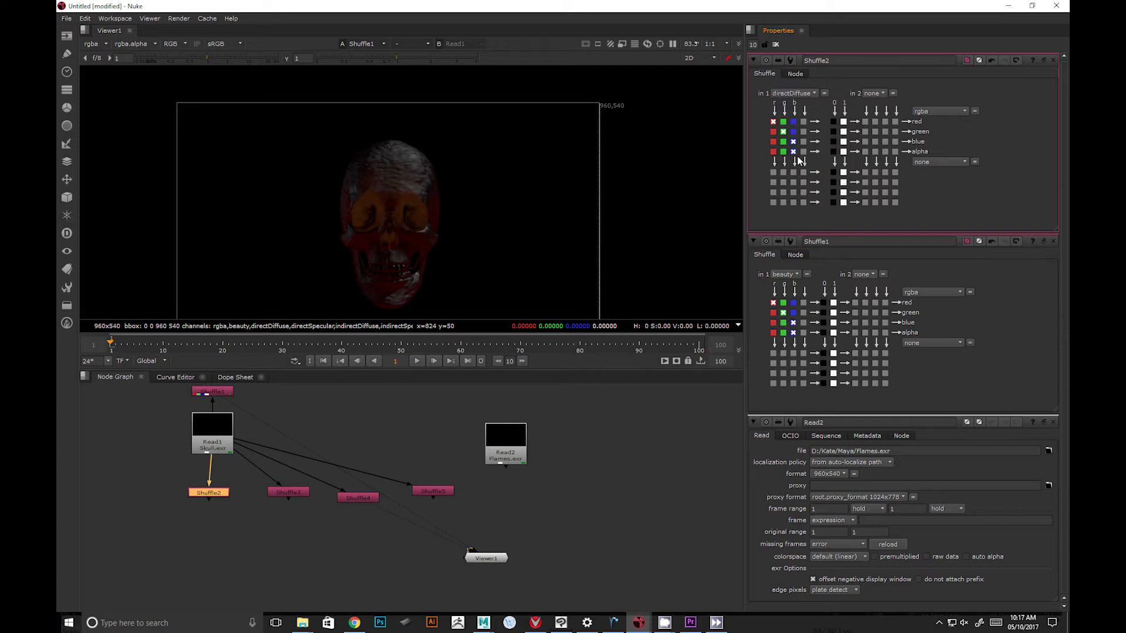
Set the in 1 layer of Shuffle3, the second node in the lower row, to directSpecular.
double_click(301, 495)
click(785, 93)
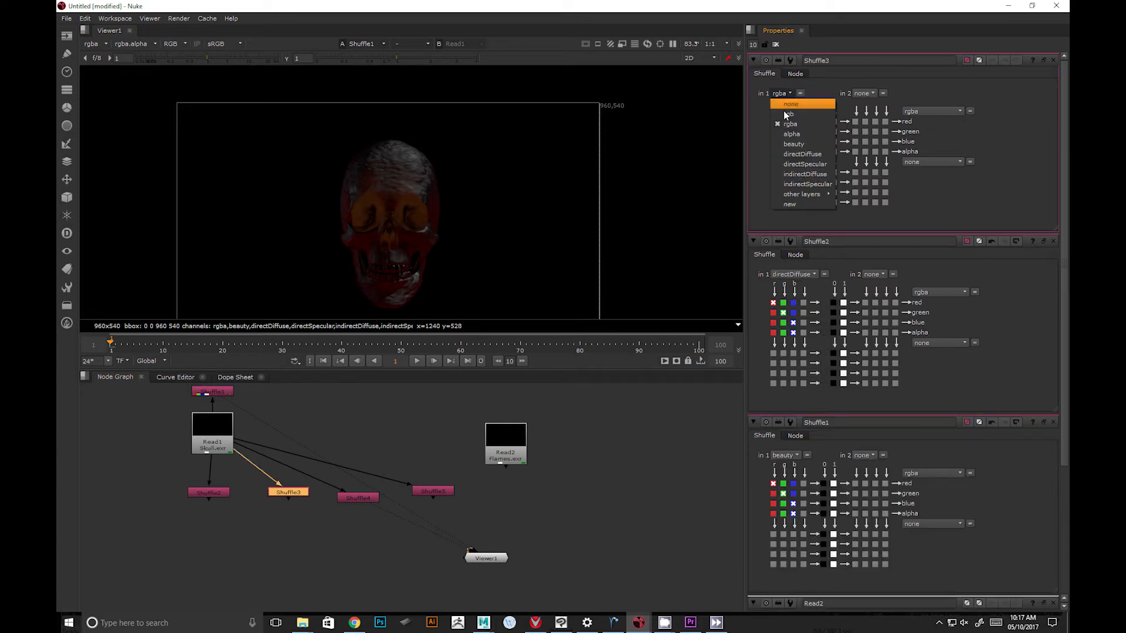
click(804, 164)
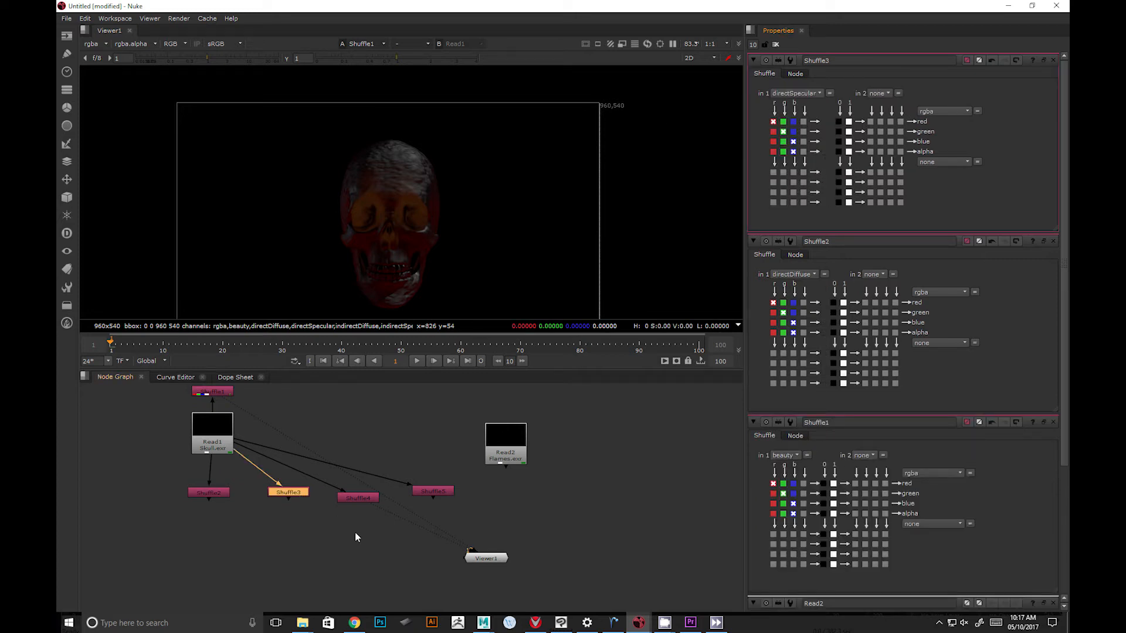
click(355, 499)
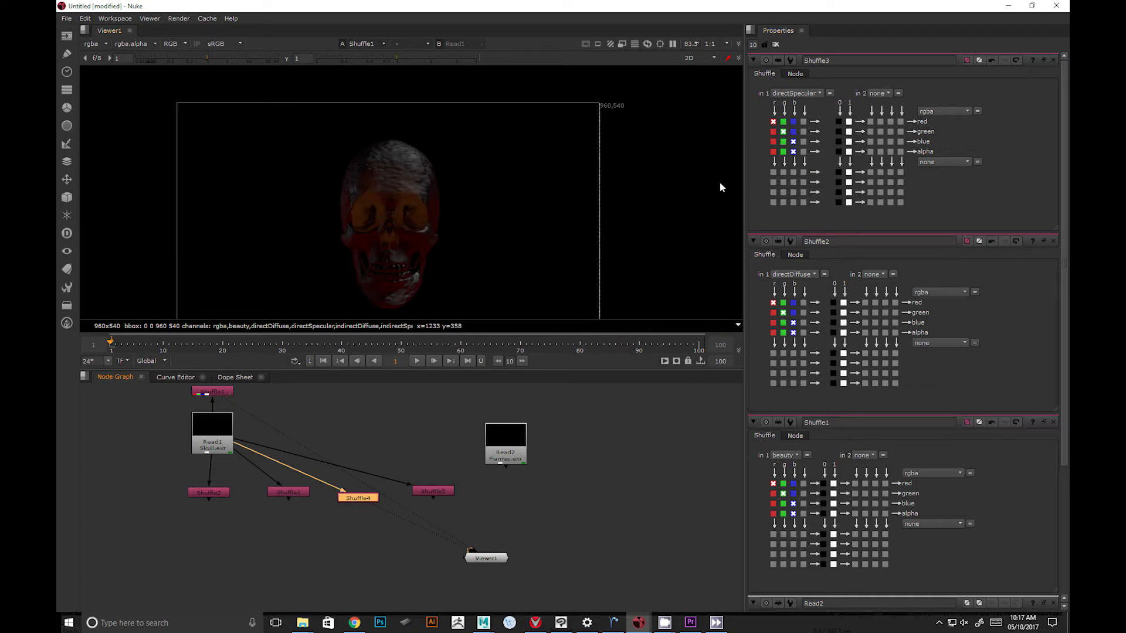
click(477, 568)
click(285, 493)
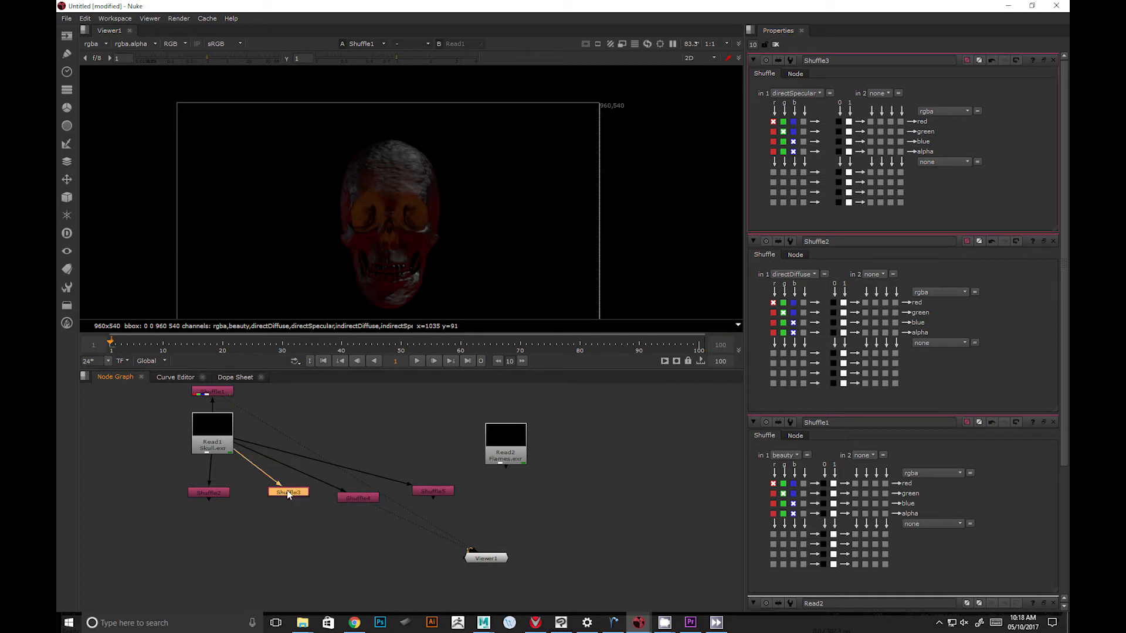
click(352, 497)
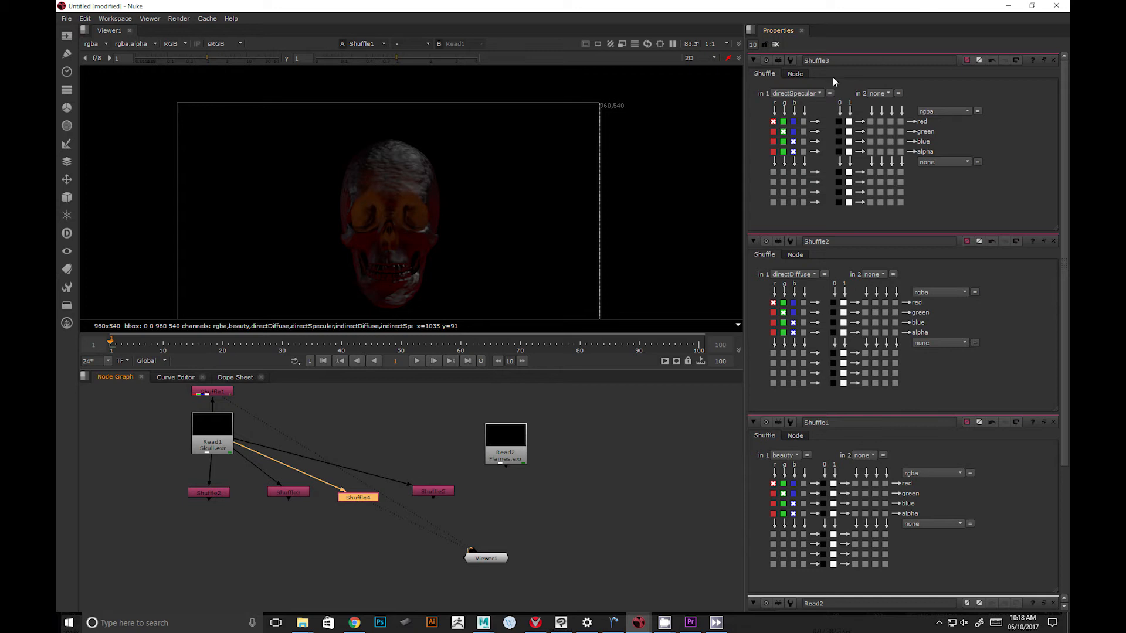
click(298, 494)
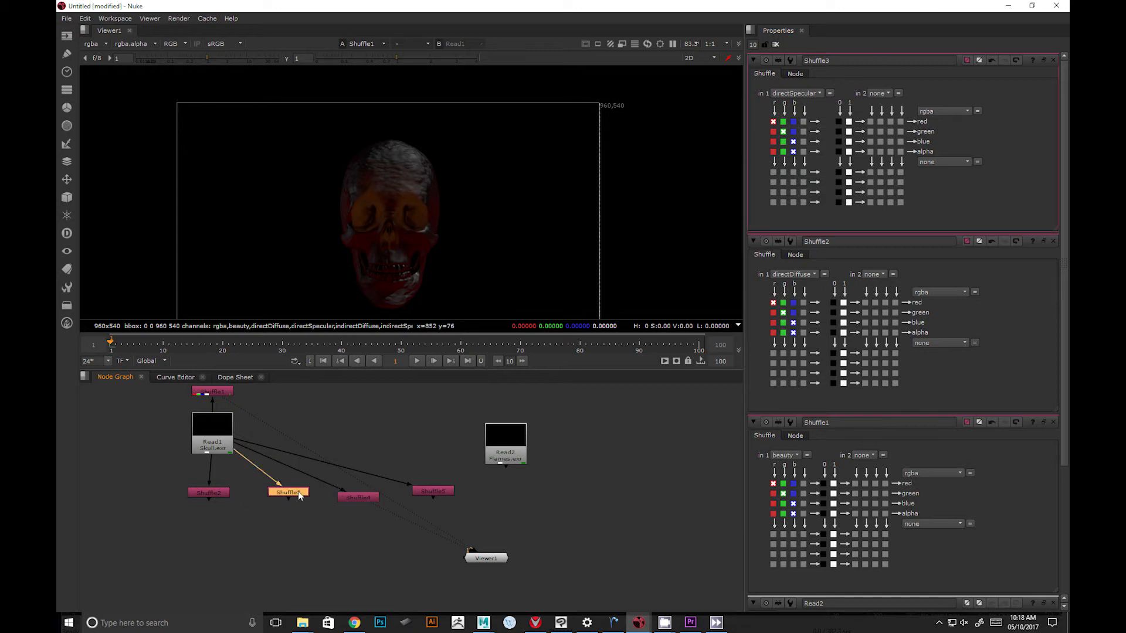
click(369, 500)
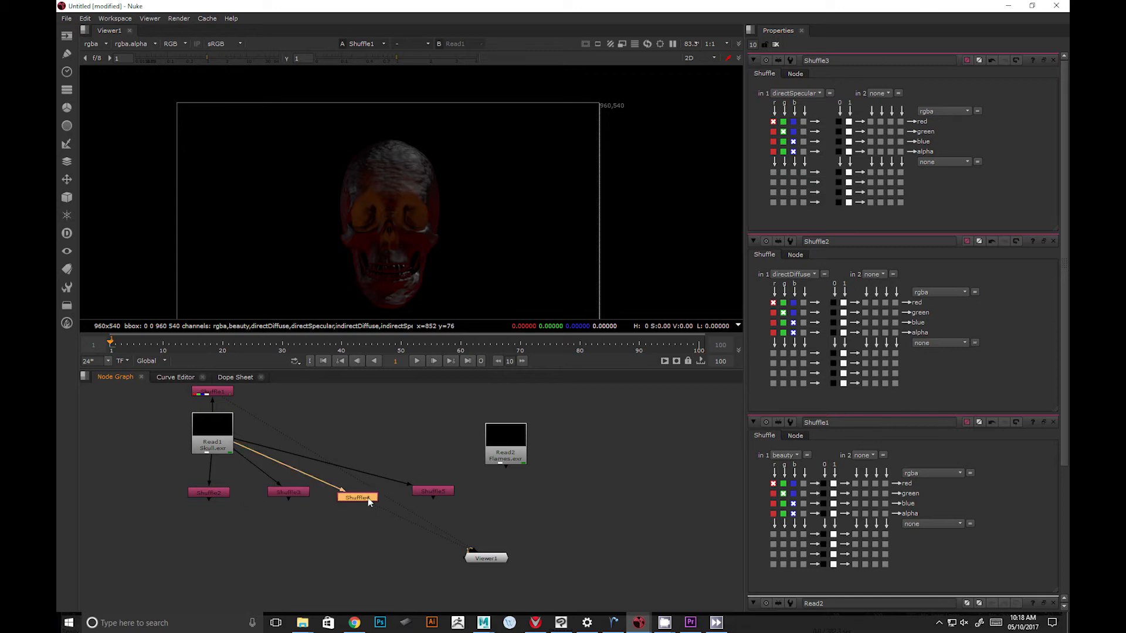
drag(368, 500, 366, 493)
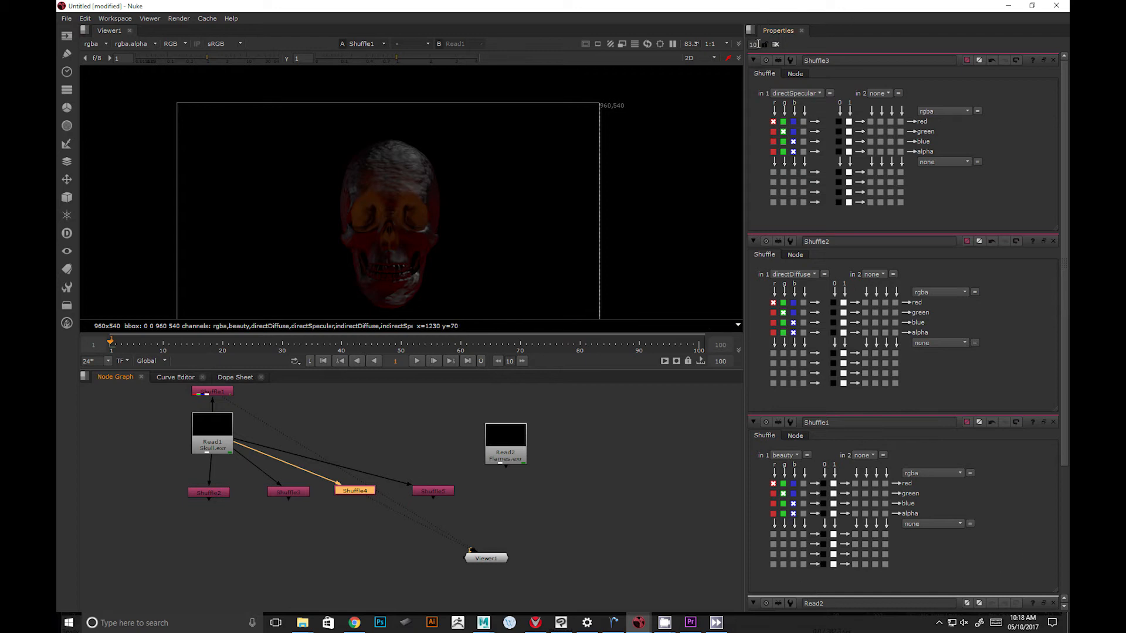
Limit the number of node panels open in the Properties pane to 3.
drag(758, 44, 743, 45)
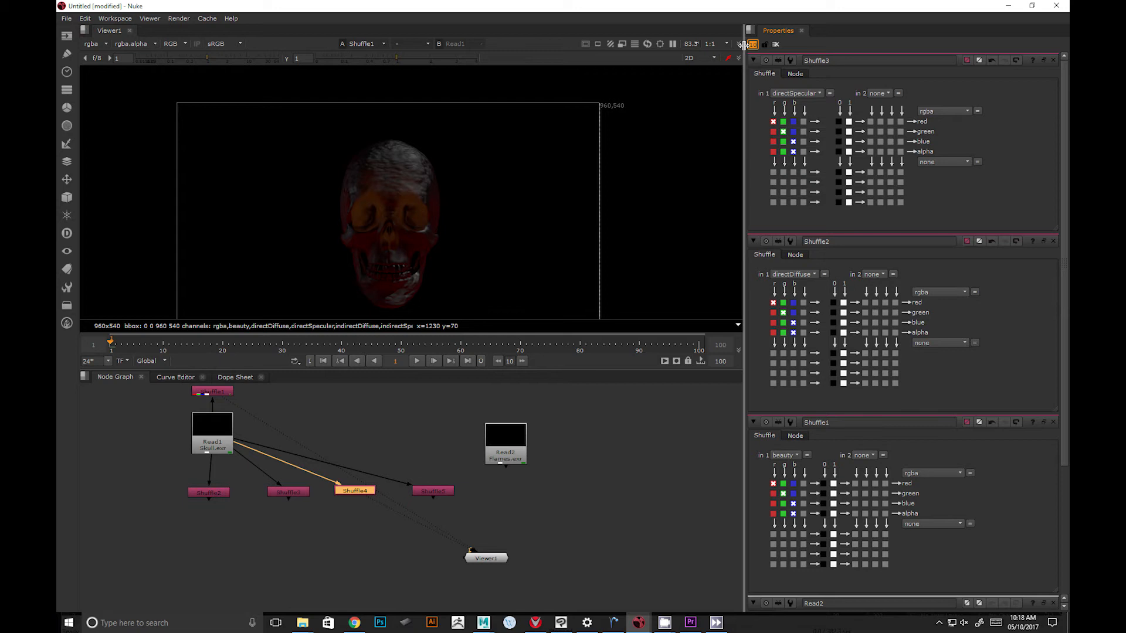
text(3)
key(Return)
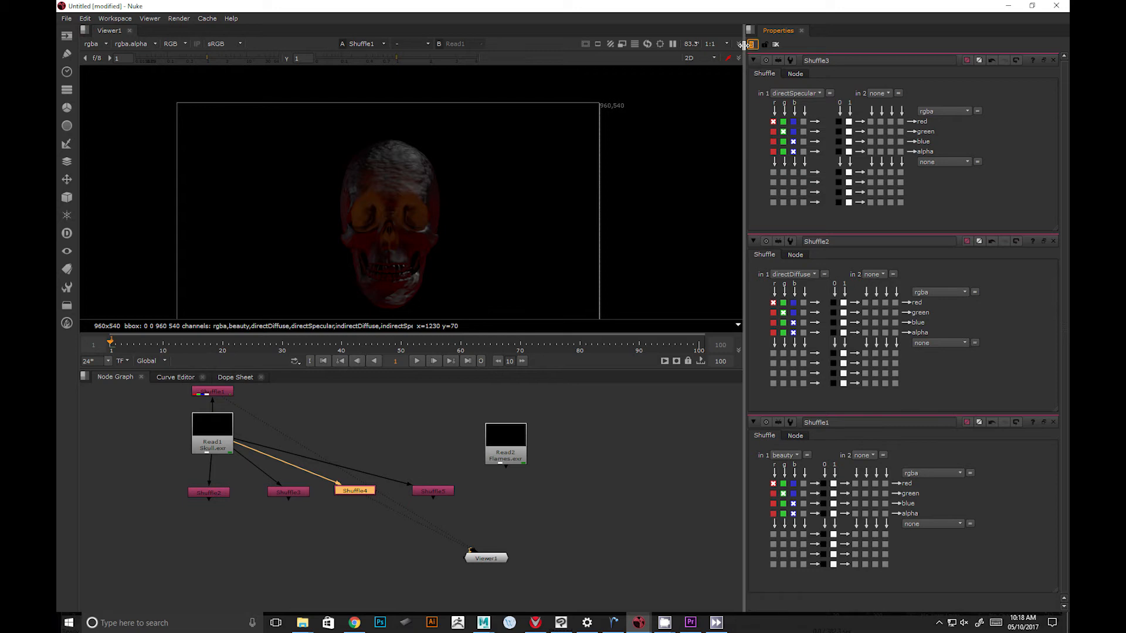
click(581, 444)
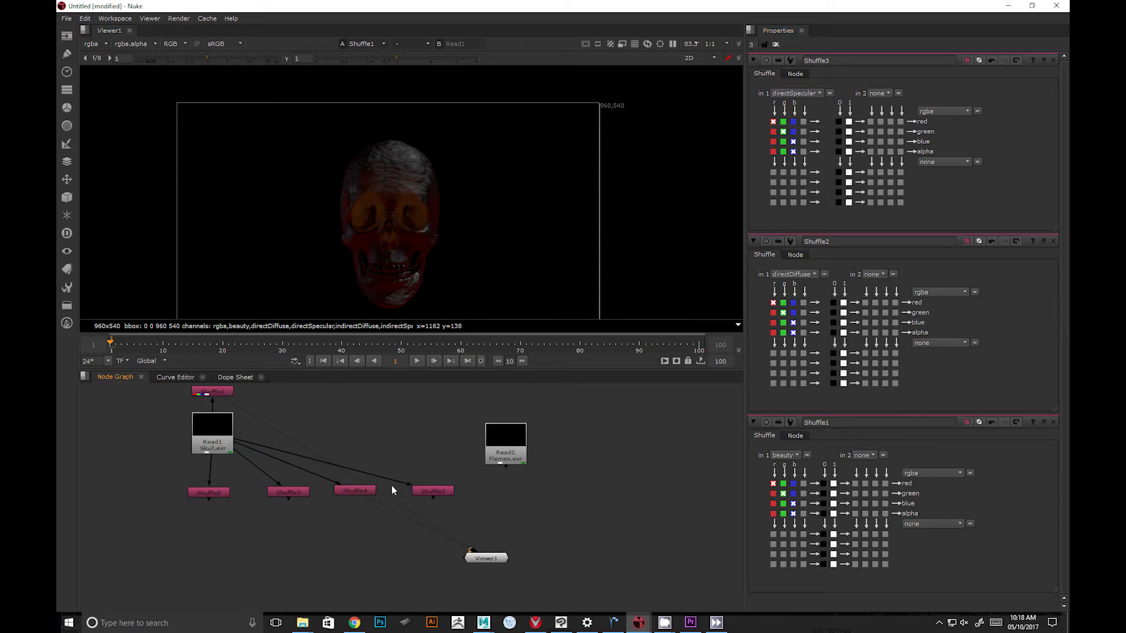
Delete Shuffle4 and move Shuffle5 to the area below its former place in the lower row.
click(356, 495)
key(Delete)
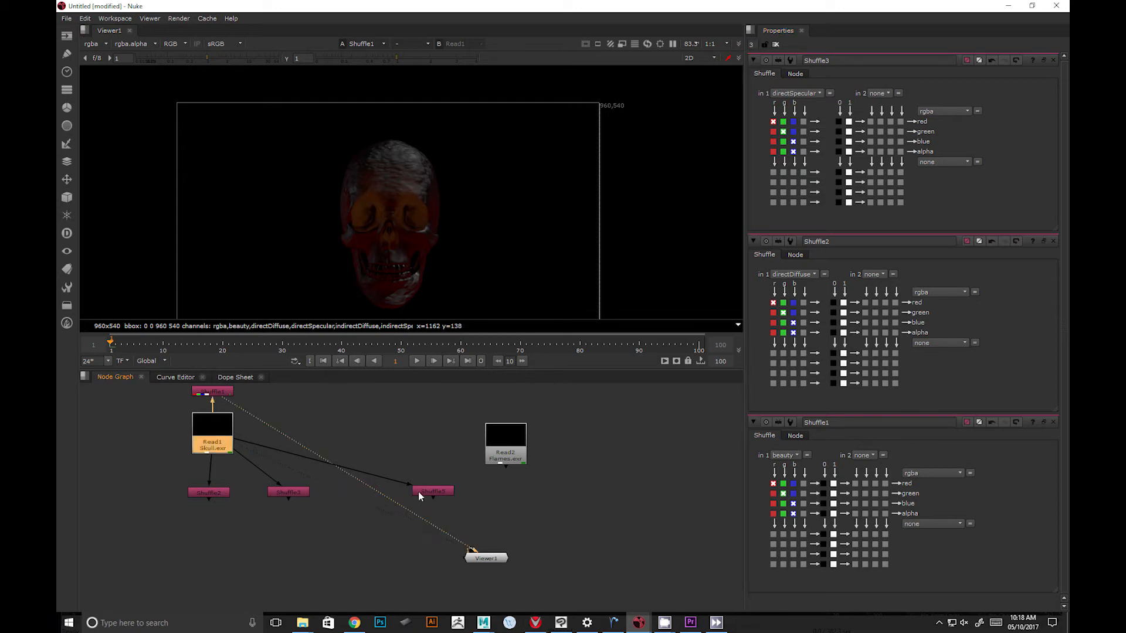
drag(431, 490, 357, 529)
Set the in 1 layer of Shuffle5 to indirectDiffuse.
double_click(356, 529)
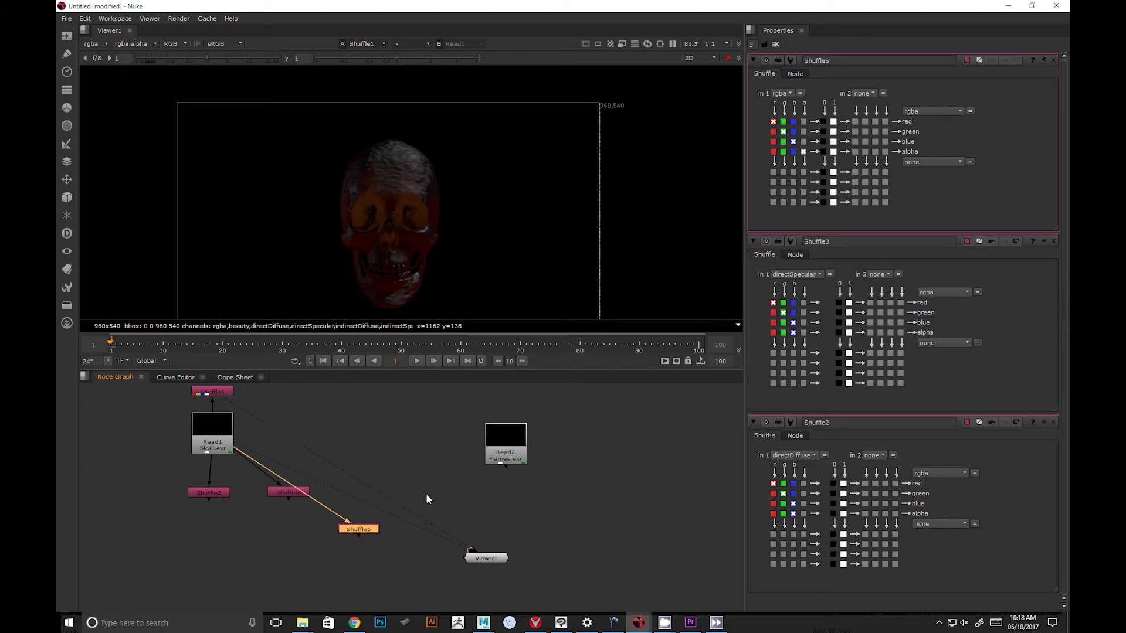
click(784, 93)
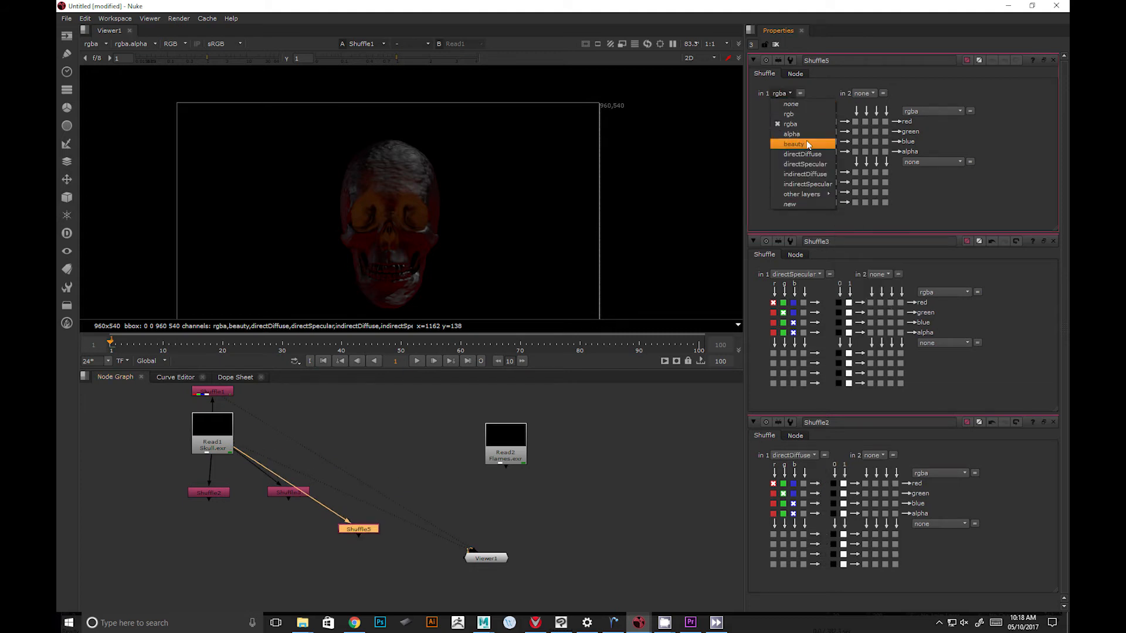
click(818, 175)
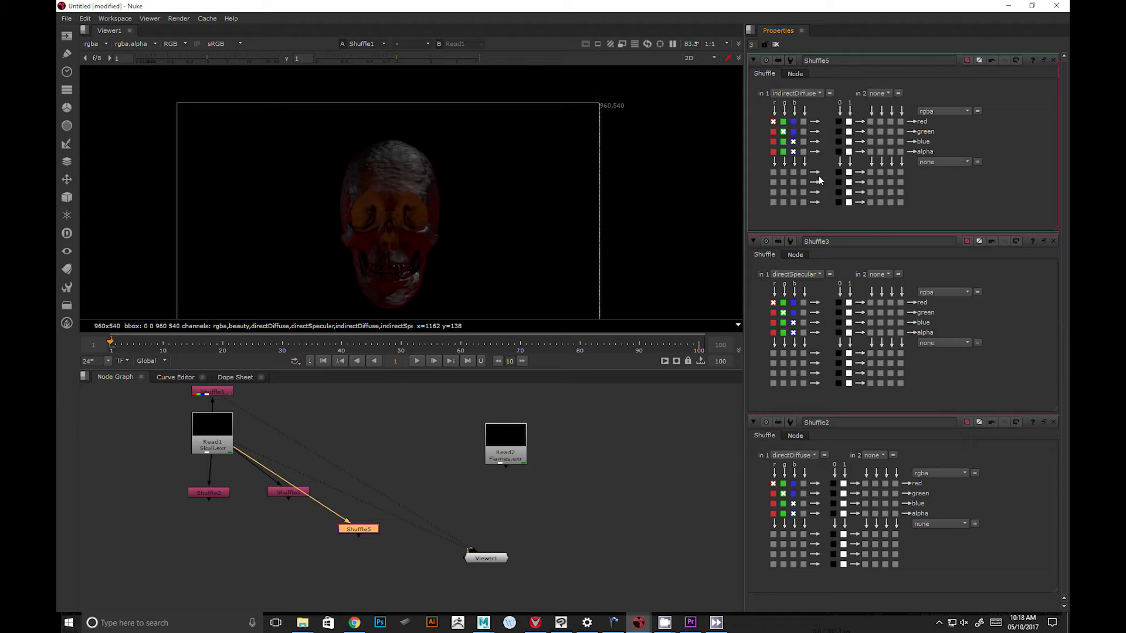
Duplicate the indirectDiffuse Shuffle node, placing the unconnected copy beneath and between Skull.exr and Flames.exr.
click(418, 462)
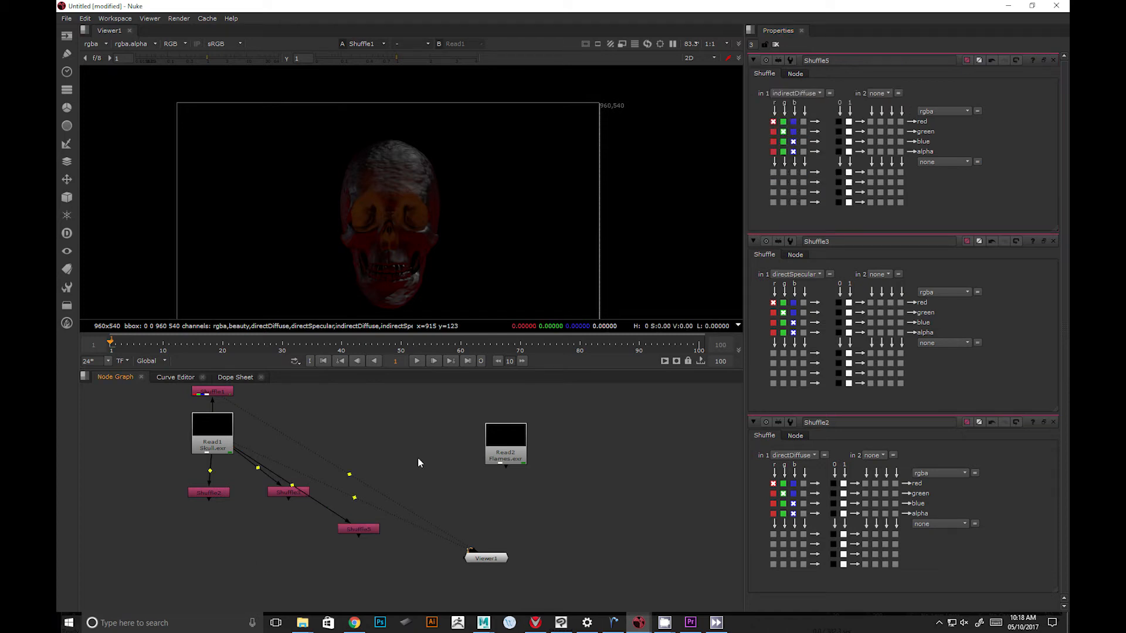
key(Delete)
click(351, 531)
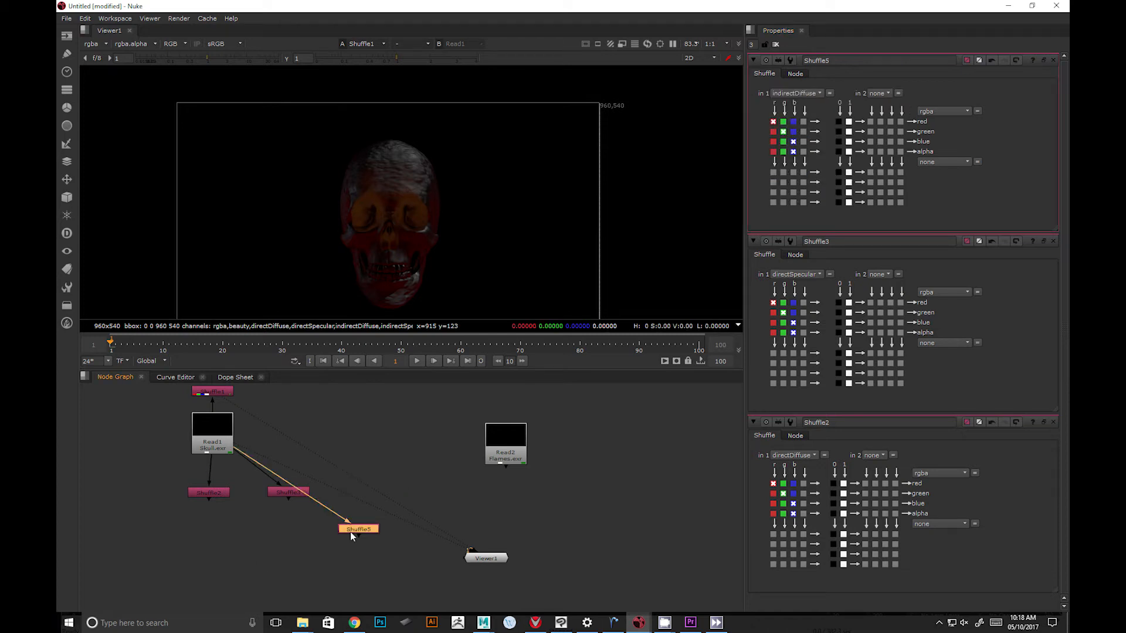
key(ctrl+v)
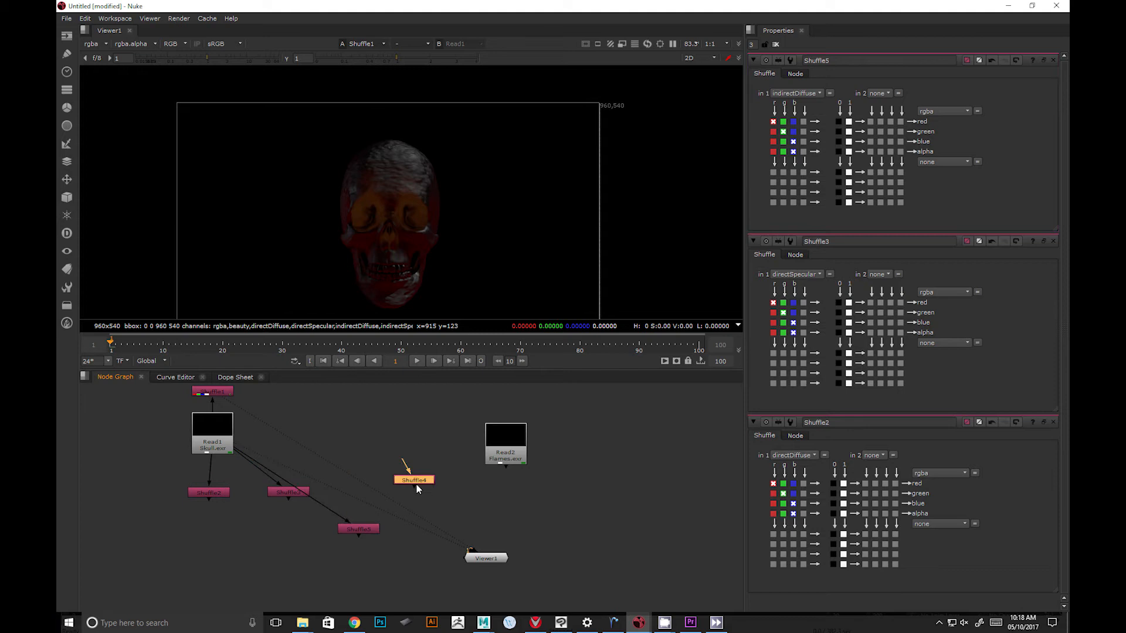
Connect the copied Shuffle's input to Skull.exr and set its in 1 layer to indirectSpecular.
double_click(417, 481)
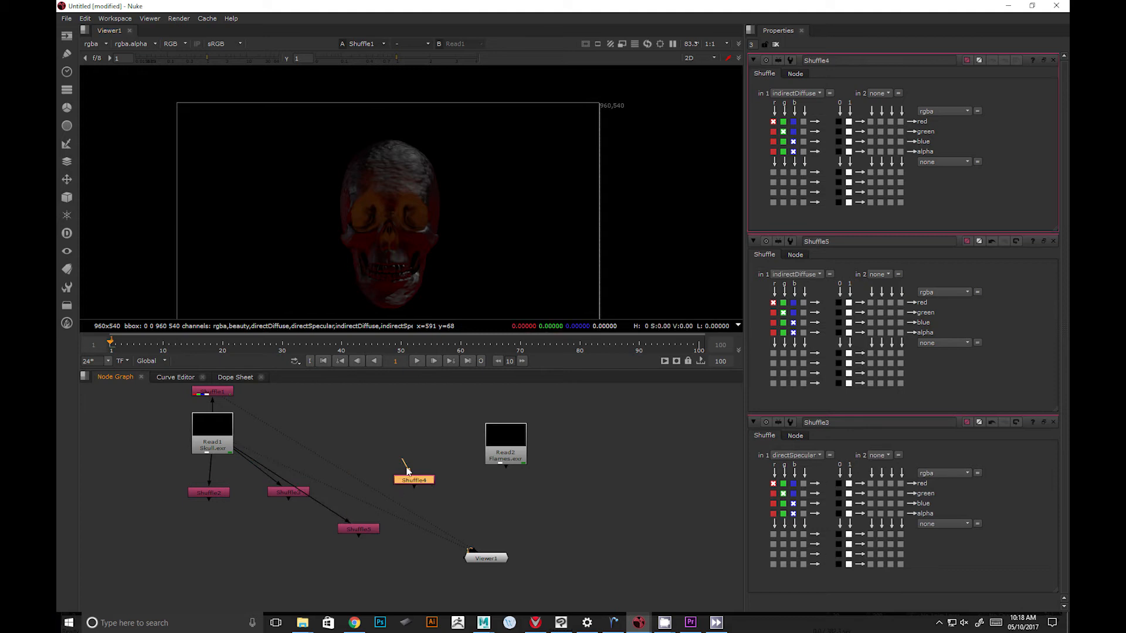
drag(405, 465, 225, 439)
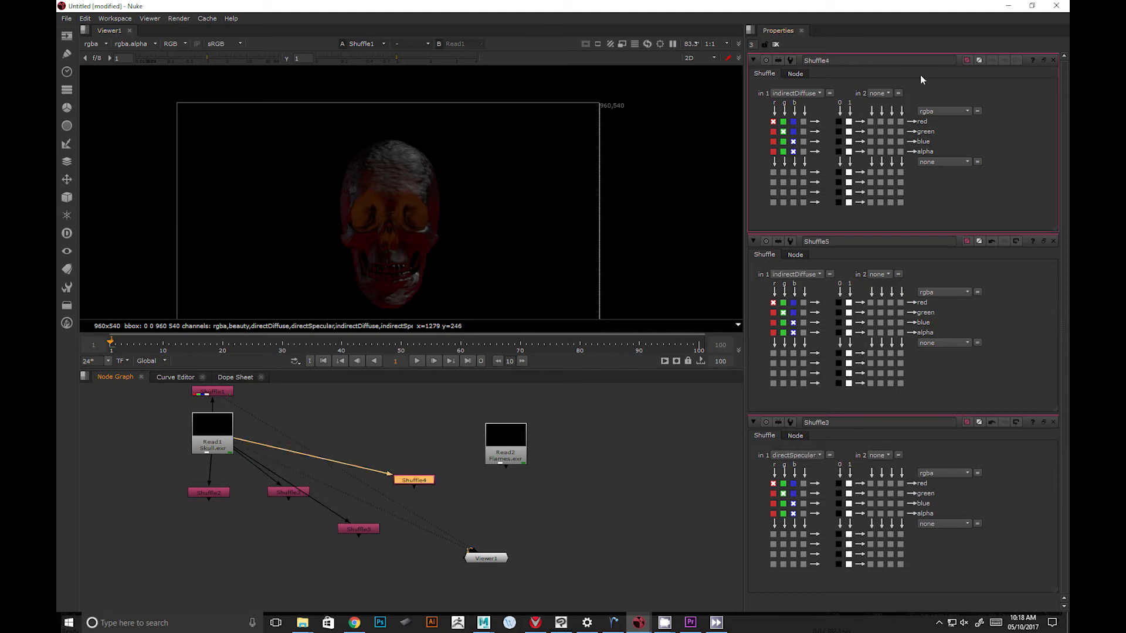
click(794, 94)
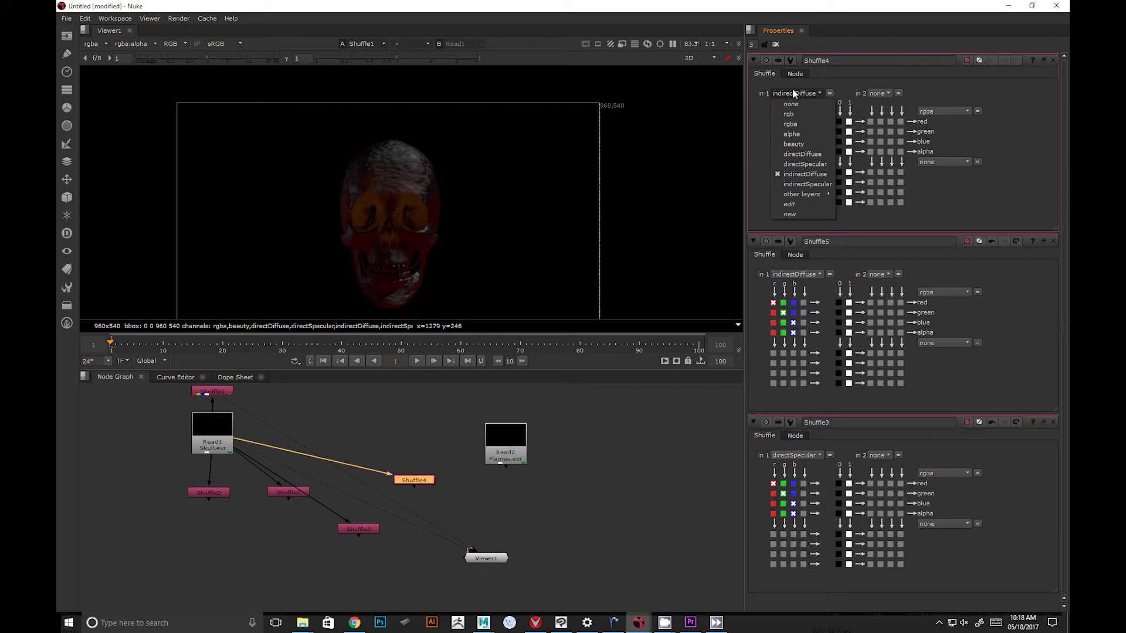
click(806, 184)
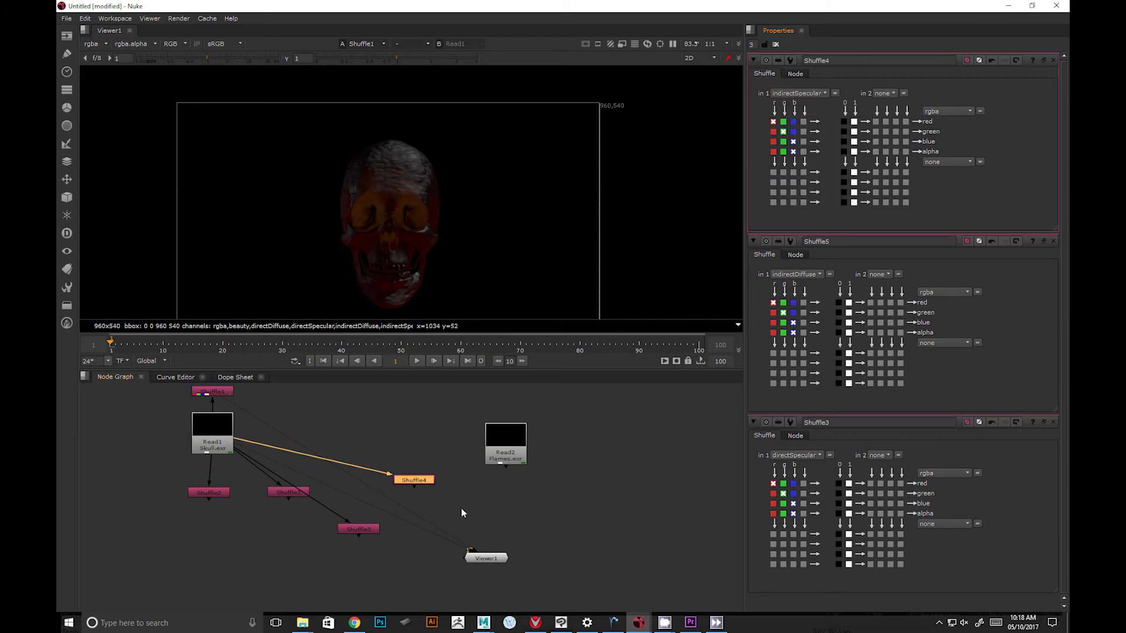
Line up the indirectDiffuse and indirectSpecular Shuffle nodes in the lower row after Shuffle3.
click(367, 529)
drag(375, 534, 431, 493)
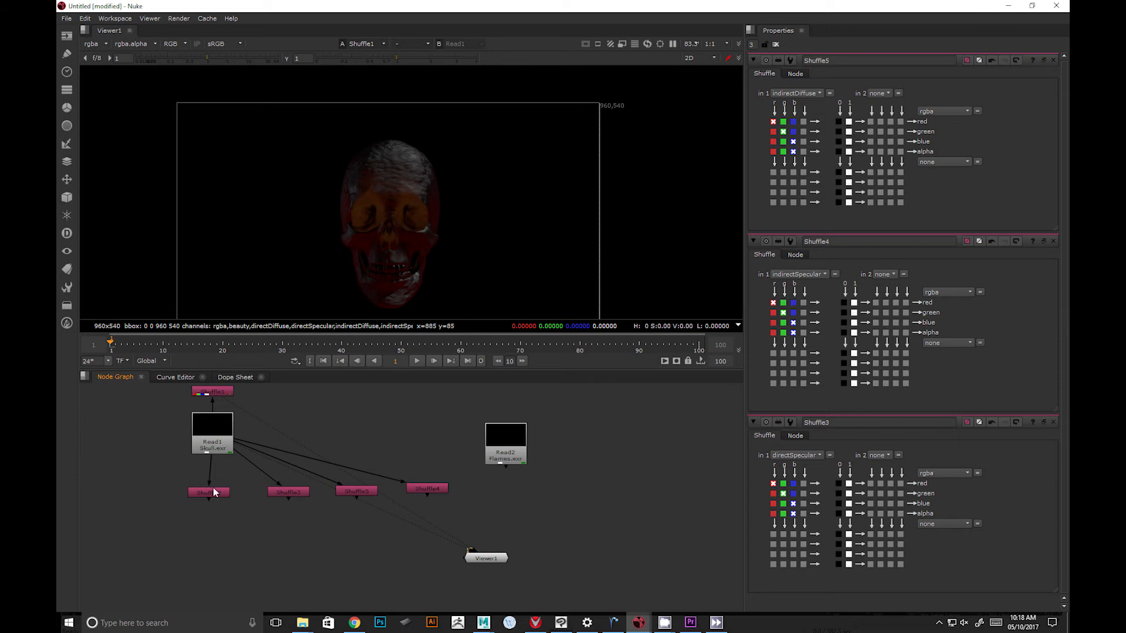
Connect the four lower Shuffle nodes to Viewer1, assigning them in row order to viewer inputs 1 to 4.
click(216, 493)
double_click(215, 492)
key(1)
double_click(308, 492)
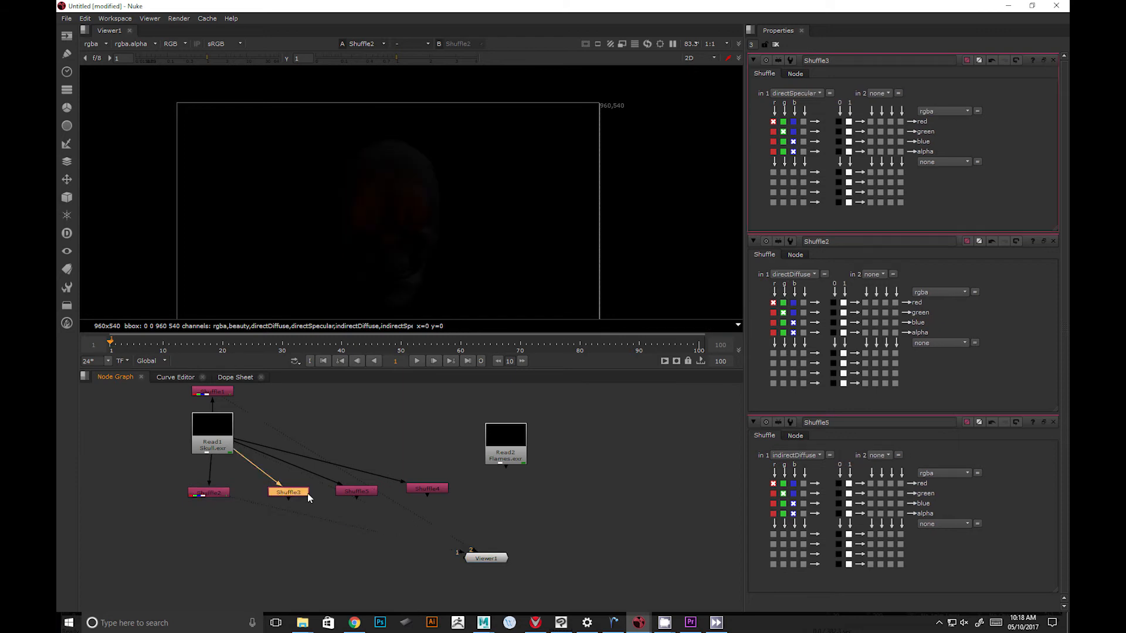
key(1)
double_click(361, 491)
key(3)
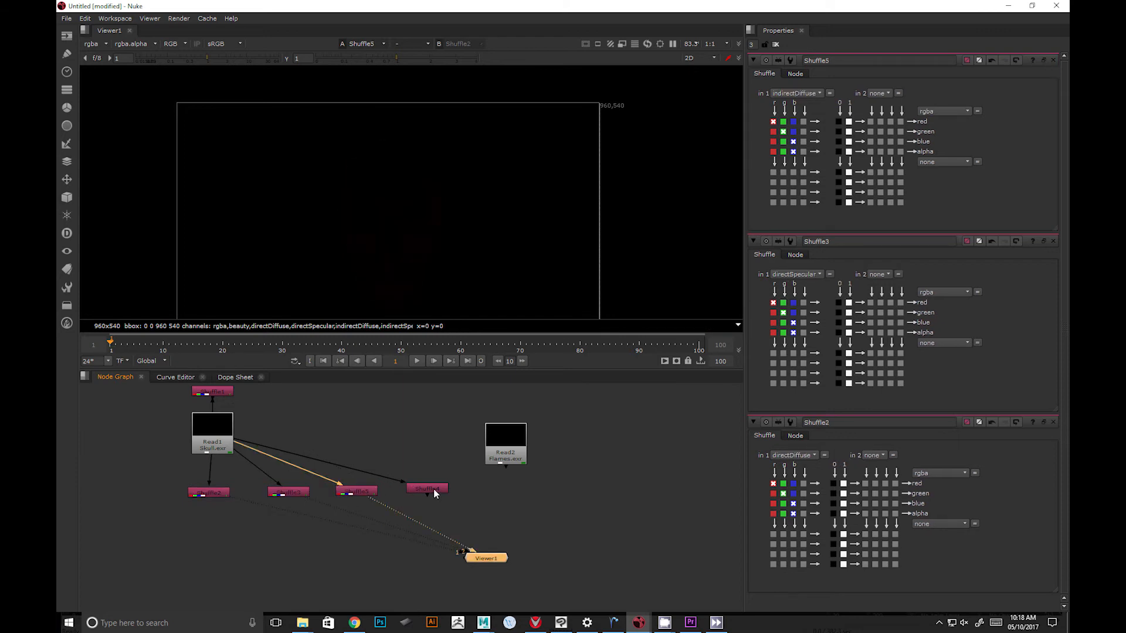
double_click(434, 489)
key(4)
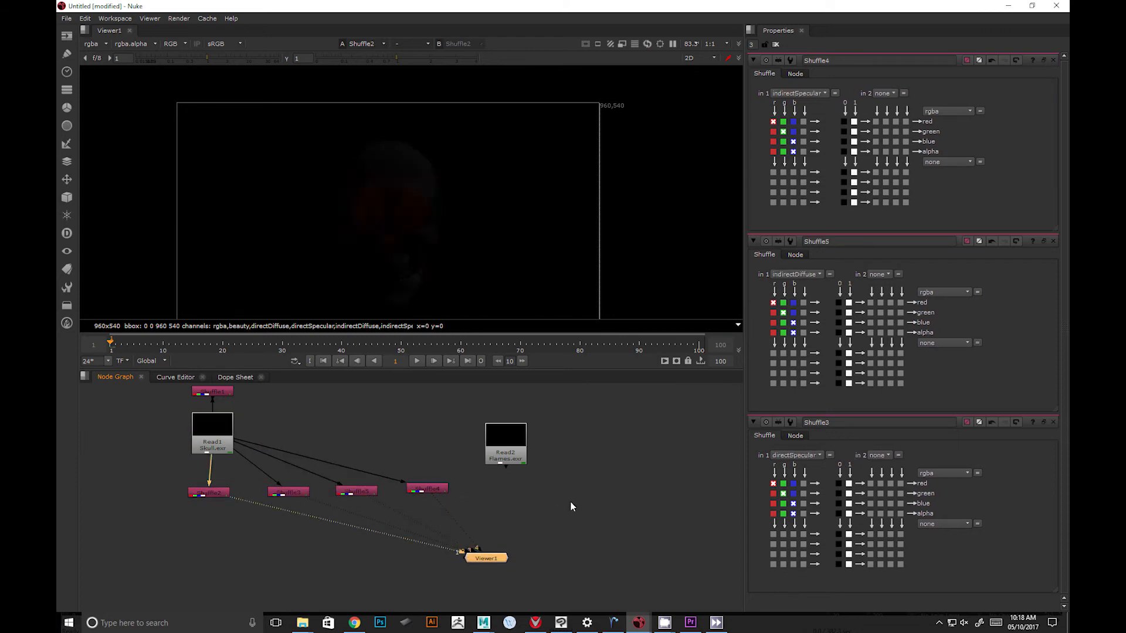
Cycle through viewer inputs 1 to 4 to examine each diffuse and specular pass.
key(4)
key(1)
key(2)
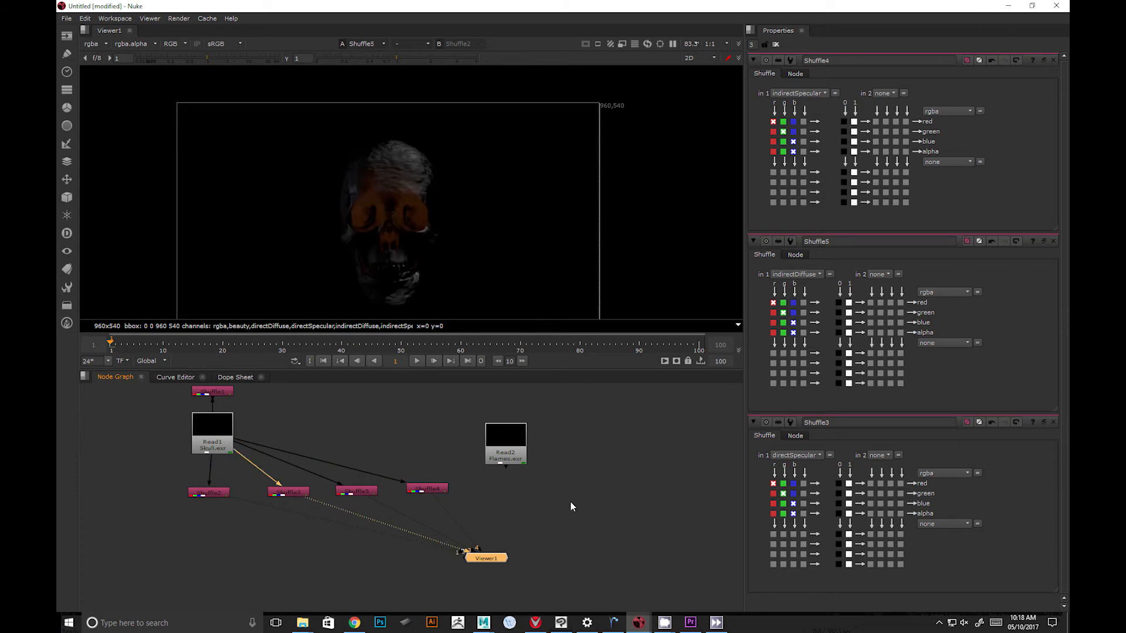
key(3)
key(4)
click(388, 586)
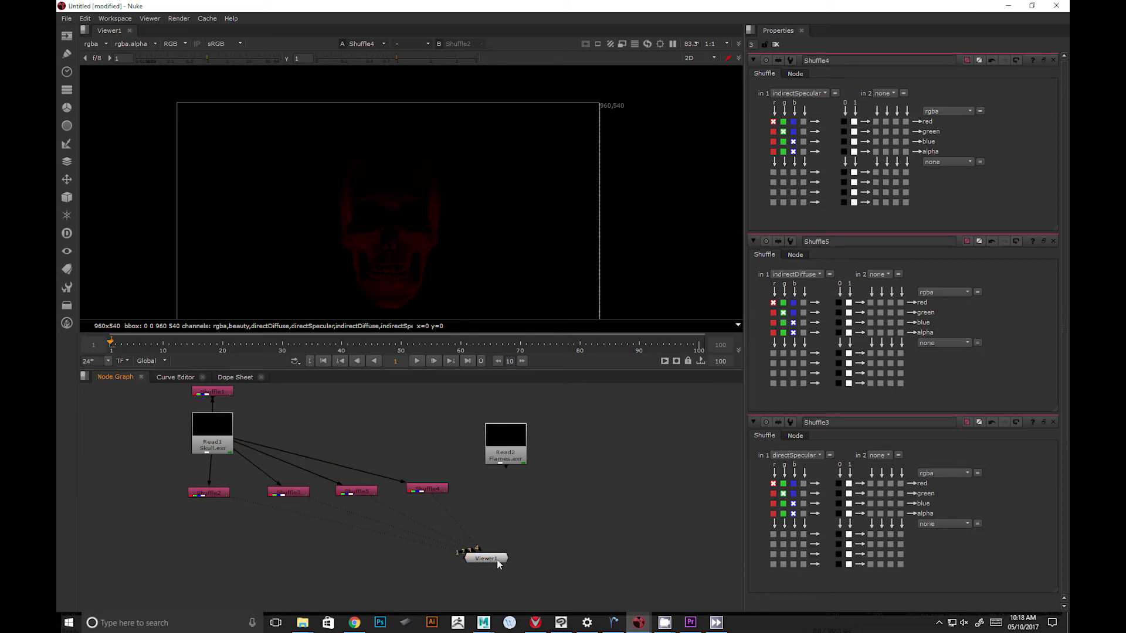
Move Viewer1 farther from the Shuffle nodes and space the four lower Shuffles evenly in their row.
drag(497, 560, 639, 568)
mouse_move(225, 494)
mouse_down()
mouse_move(237, 494)
mouse_move(214, 490)
mouse_up()
drag(305, 498, 362, 497)
drag(435, 491, 445, 491)
Add a Merge node and place it beneath Shuffle3.
click(219, 568)
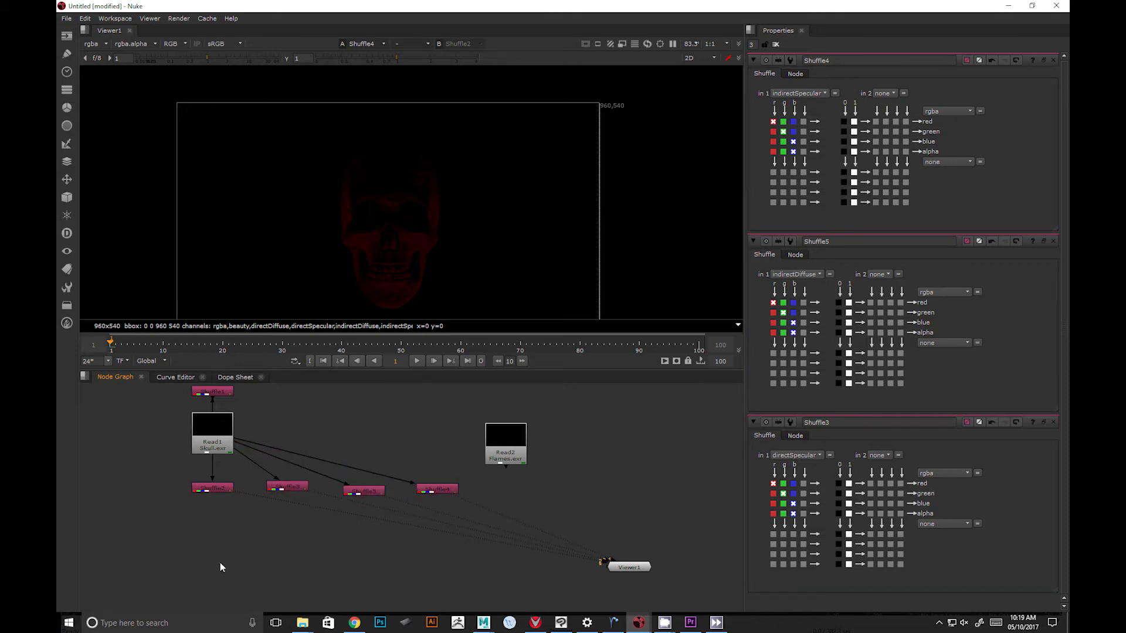
key(Tab)
text(mer)
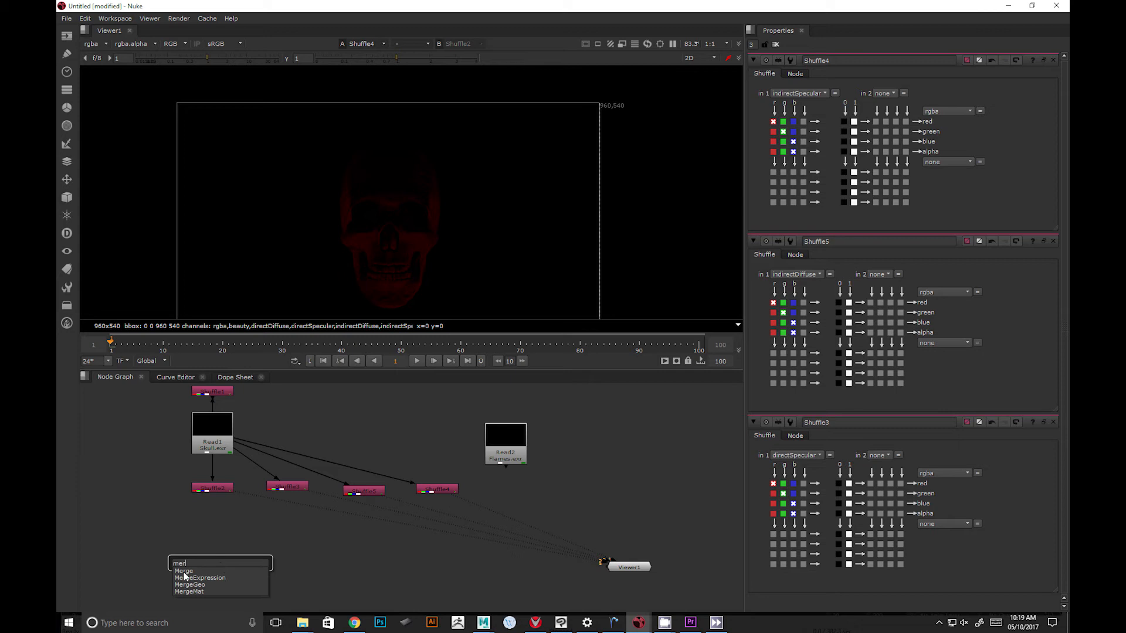
key(Return)
drag(268, 547, 302, 533)
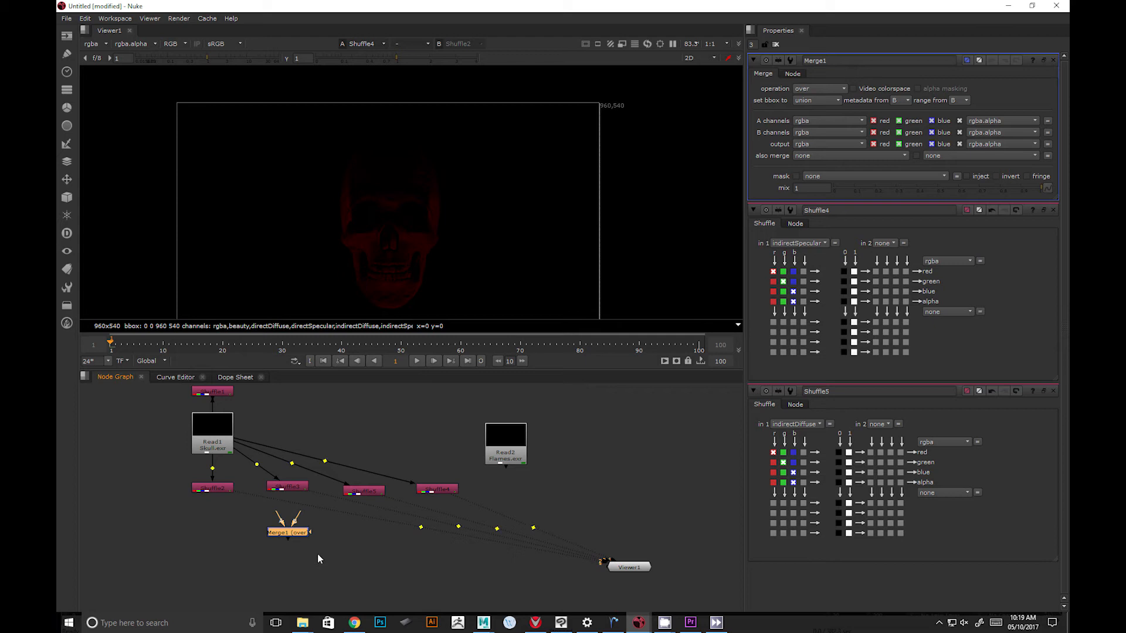
Add two more Merge nodes beneath the indirectDiffuse and indirectSpecular Shuffles.
click(335, 567)
key(m)
click(441, 571)
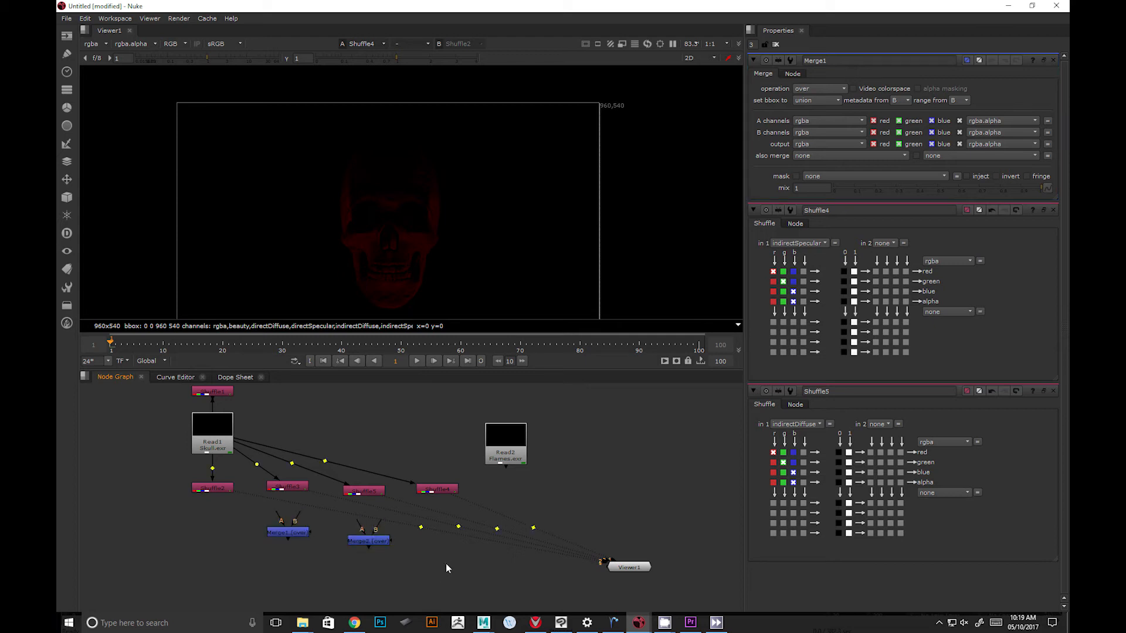
drag(464, 566, 454, 543)
Connect Merge1's B input to Shuffle2 and its A input to Shuffle3, and display Merge1 in the viewer.
drag(297, 519, 214, 488)
drag(280, 519, 290, 487)
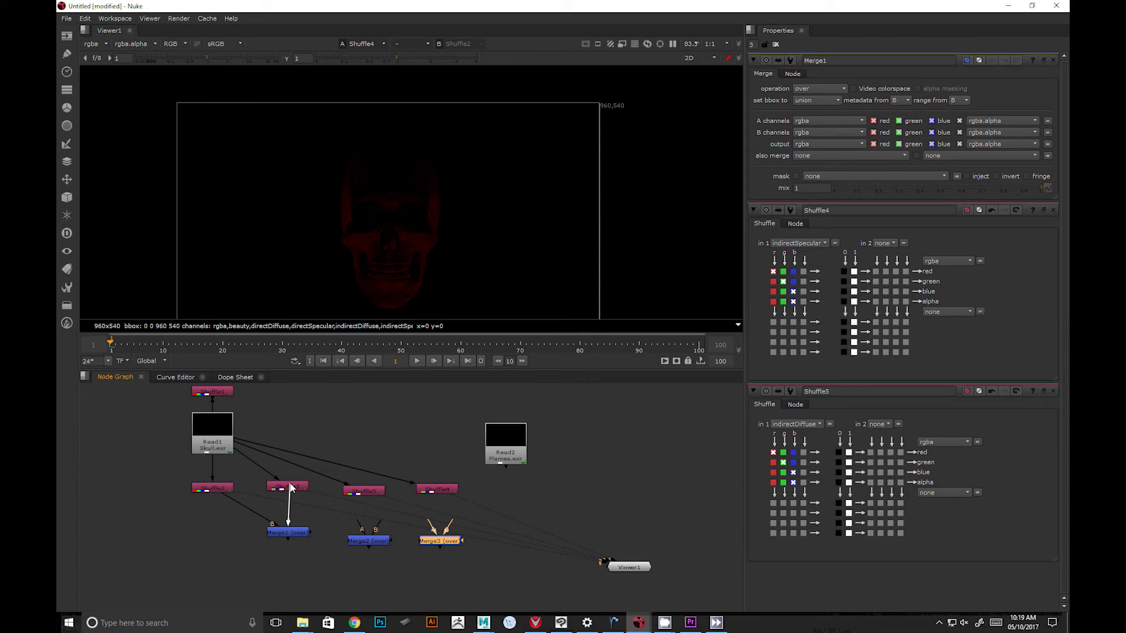
click(296, 535)
key(1)
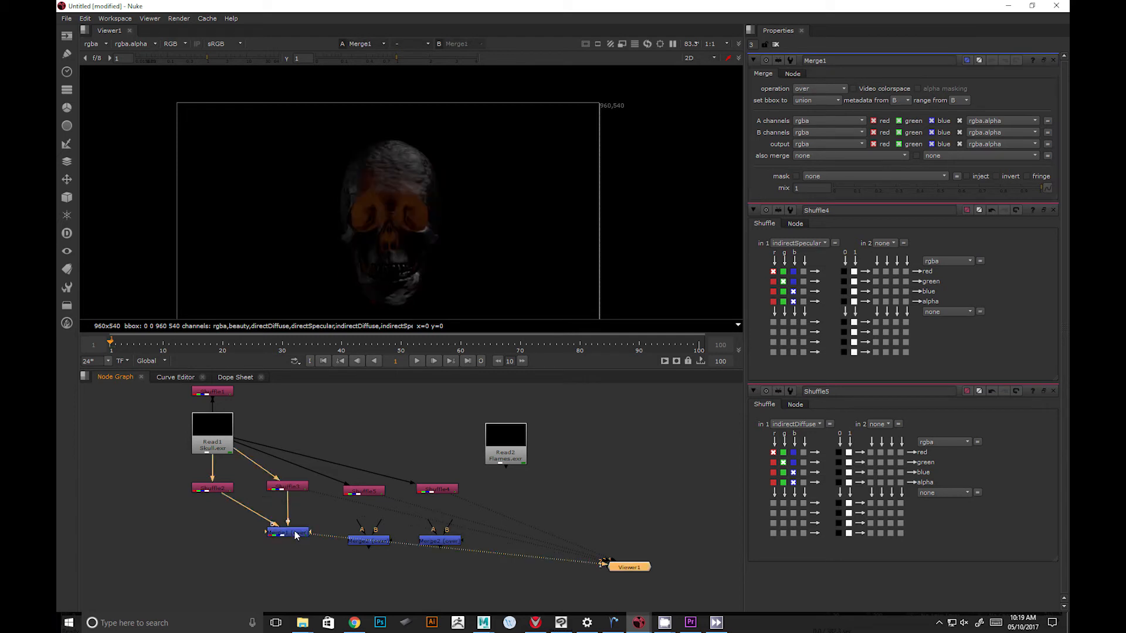
Compare the directDiffuse pass from Shuffle2 with the Merge1 output in the viewer.
click(212, 488)
key(1)
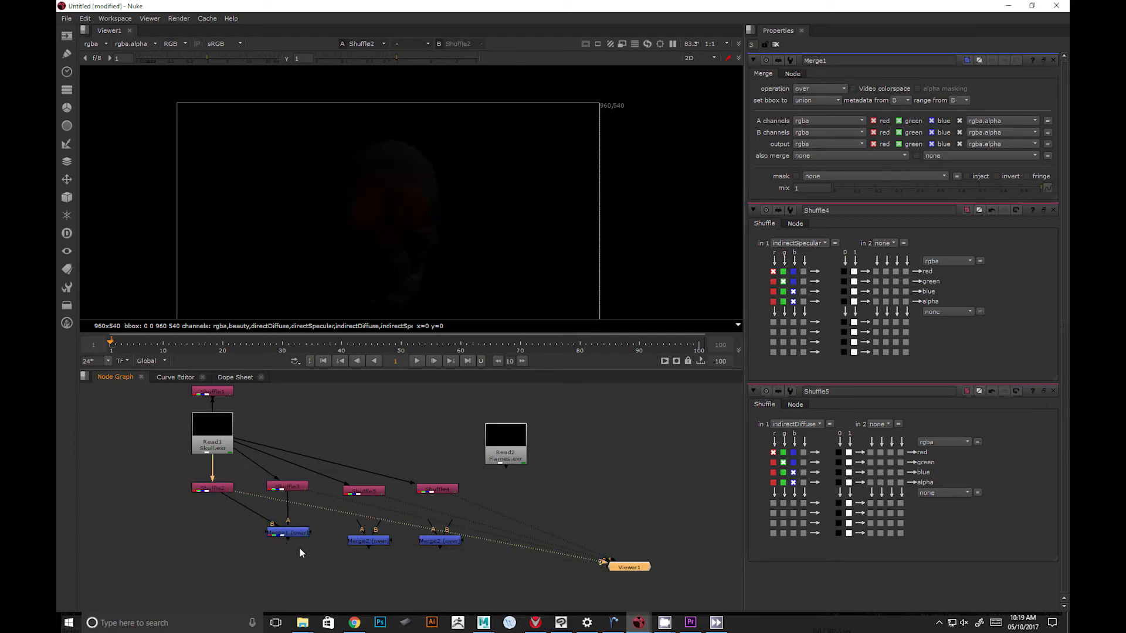
click(198, 490)
click(303, 533)
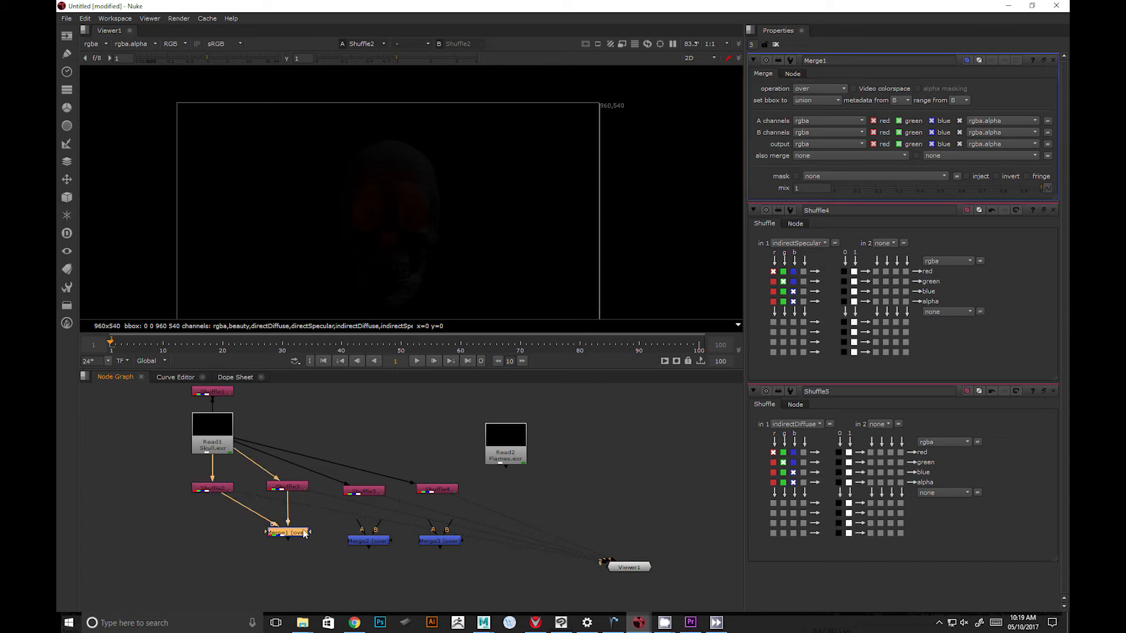
key(1)
key(1)
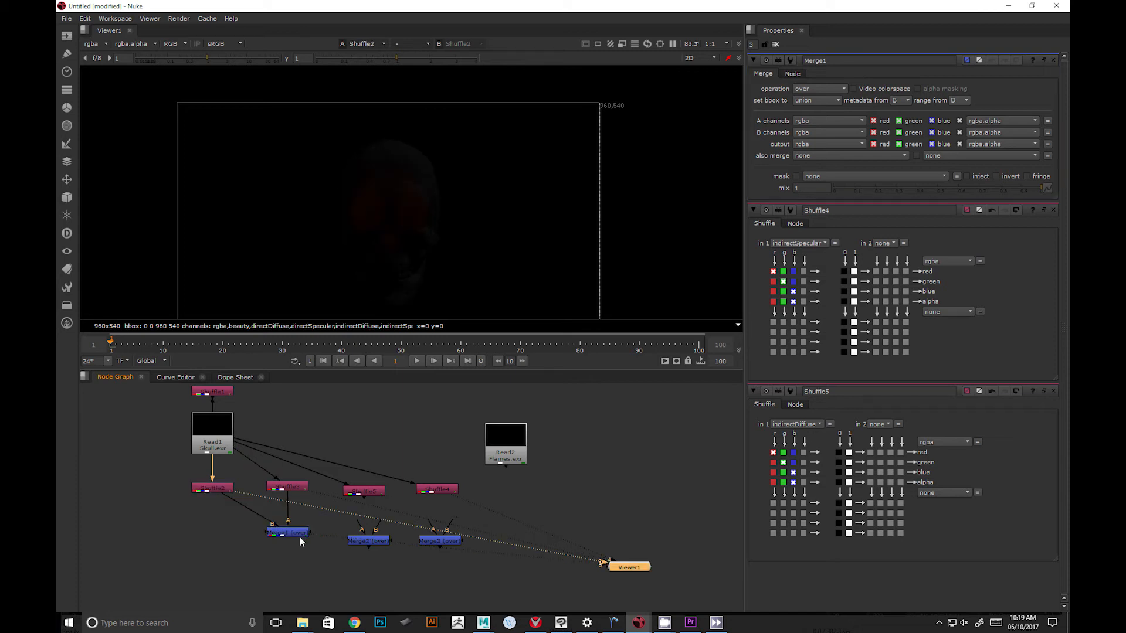
Switch the viewer repeatedly between Shuffle2 and Merge1 to examine what the directSpecular pass adds.
key(3)
key(1)
key(3)
key(1)
key(3)
key(1)
key(3)
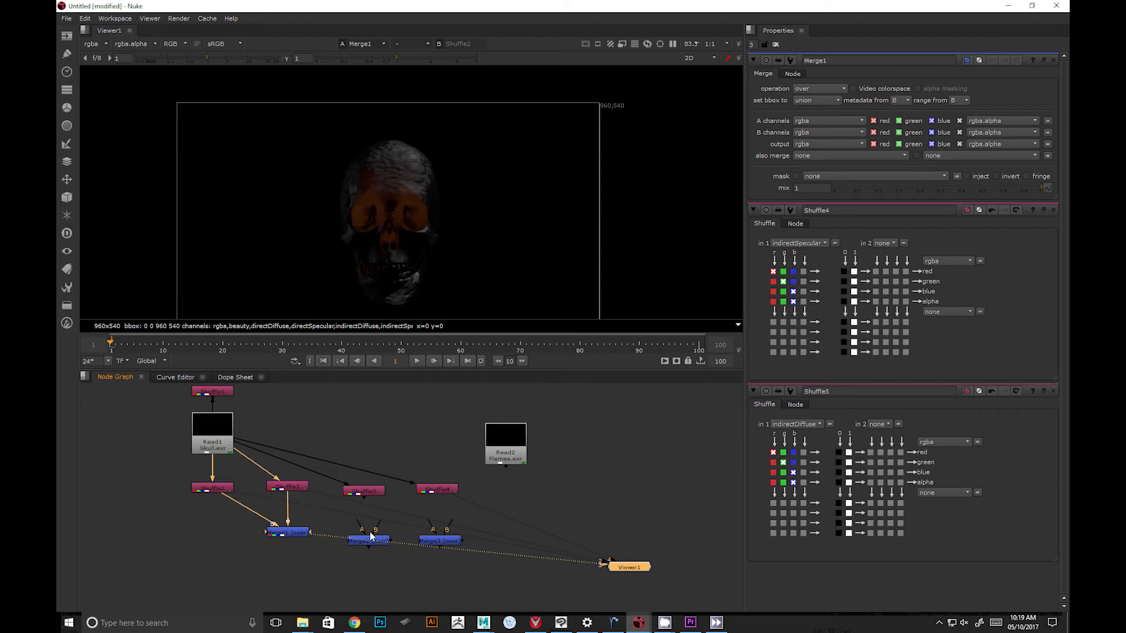
Connect Merge2's A input to the indirectDiffuse Shuffle and its B input to Merge1, and display Merge2 in the viewer.
drag(356, 494, 357, 495)
drag(379, 530, 275, 534)
drag(353, 536, 359, 535)
key(1)
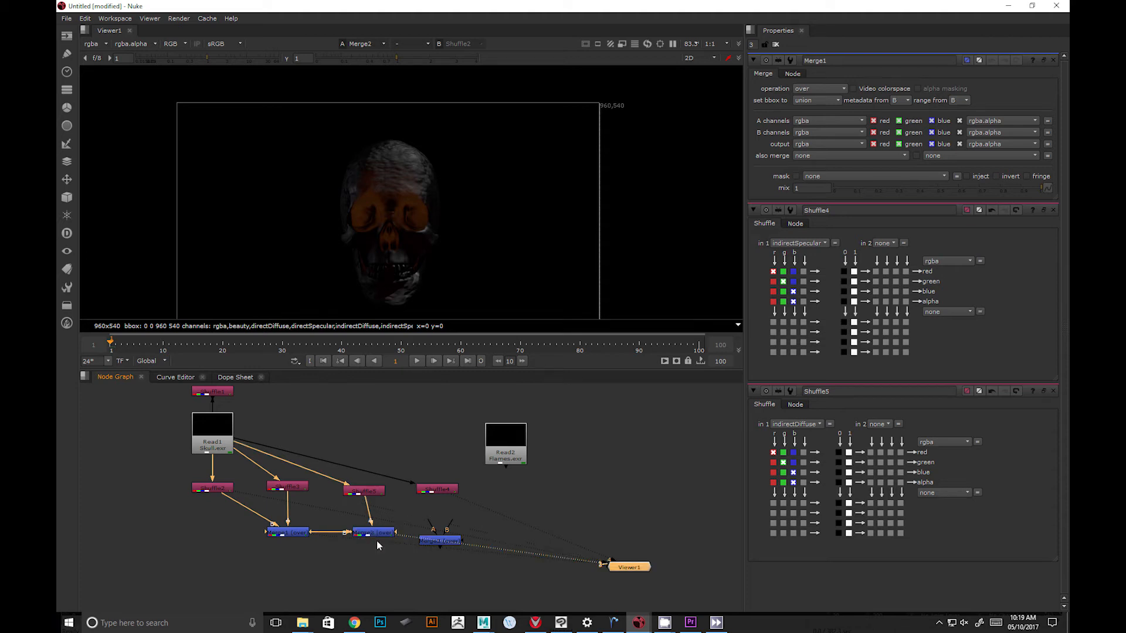
Compare the Merge1 output with the Merge2 output in the viewer.
click(287, 534)
key(1)
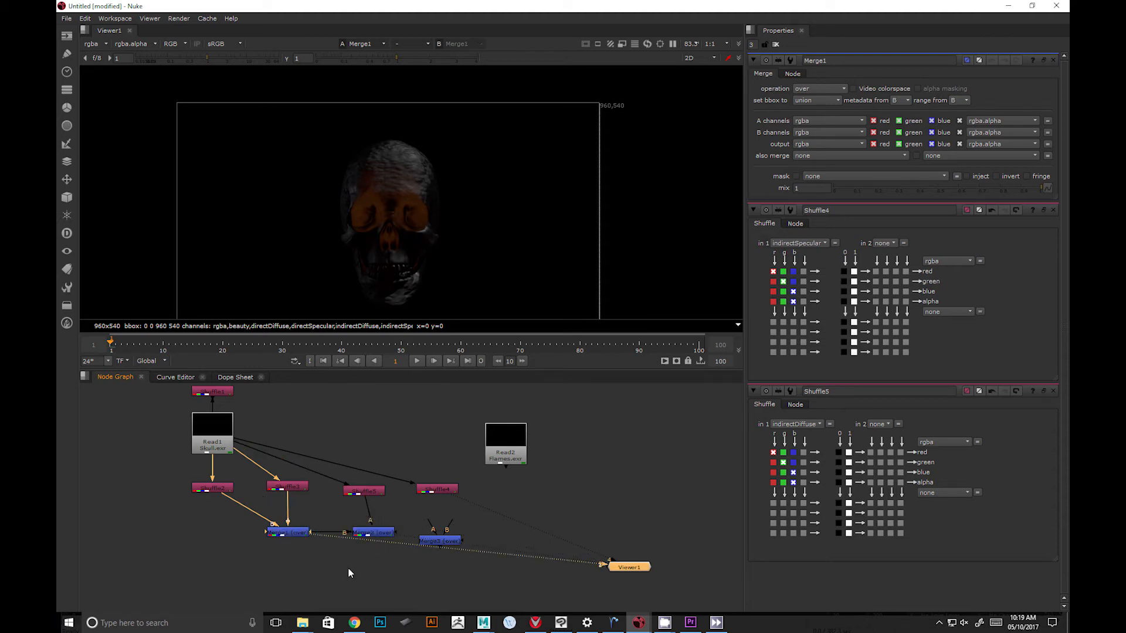
click(371, 534)
key(1)
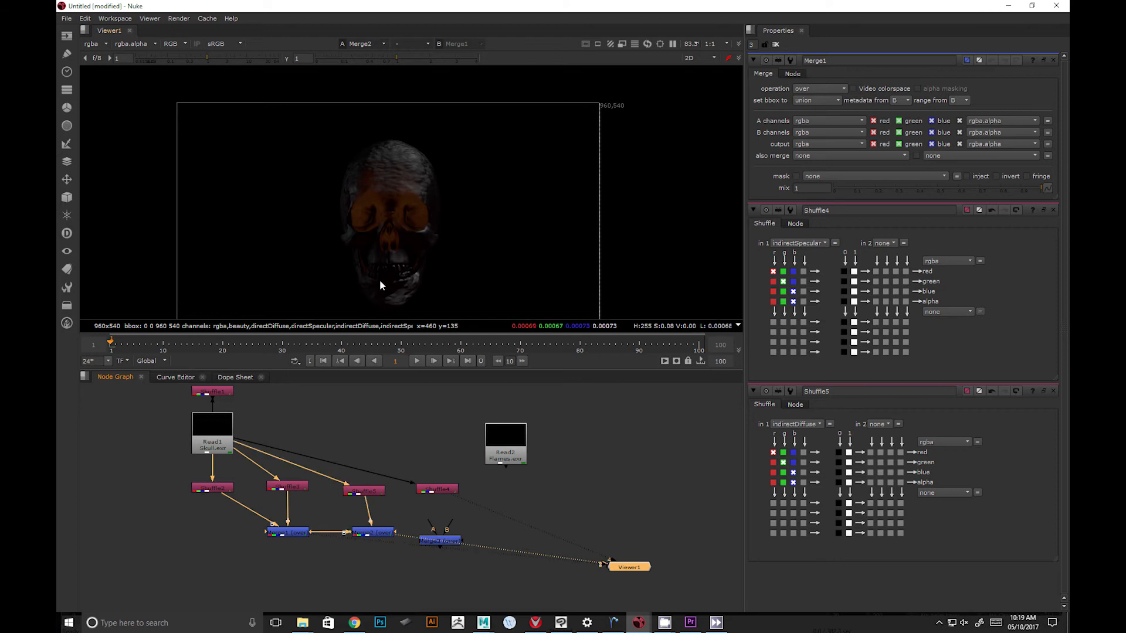
Align Merge2 beneath its Shuffle, connect Merge3's A input to Shuffle4 and B input to Merge2, and view Merge3.
drag(386, 535, 378, 535)
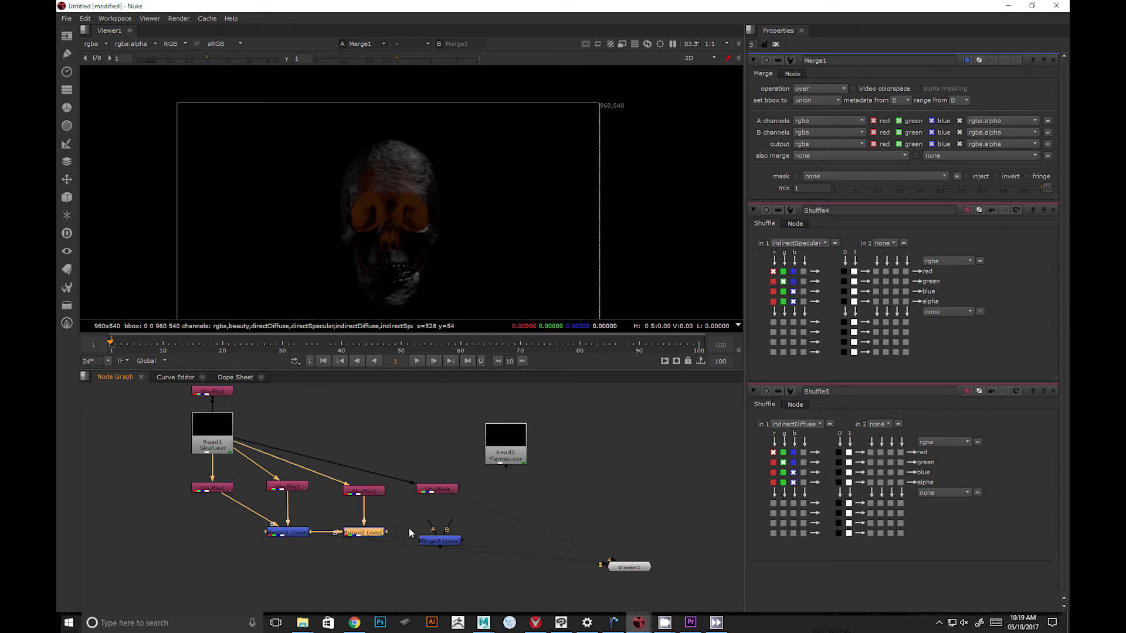
mouse_move(454, 537)
mouse_down()
mouse_move(439, 496)
mouse_move(451, 511)
mouse_move(413, 536)
mouse_move(375, 532)
mouse_move(433, 535)
mouse_up()
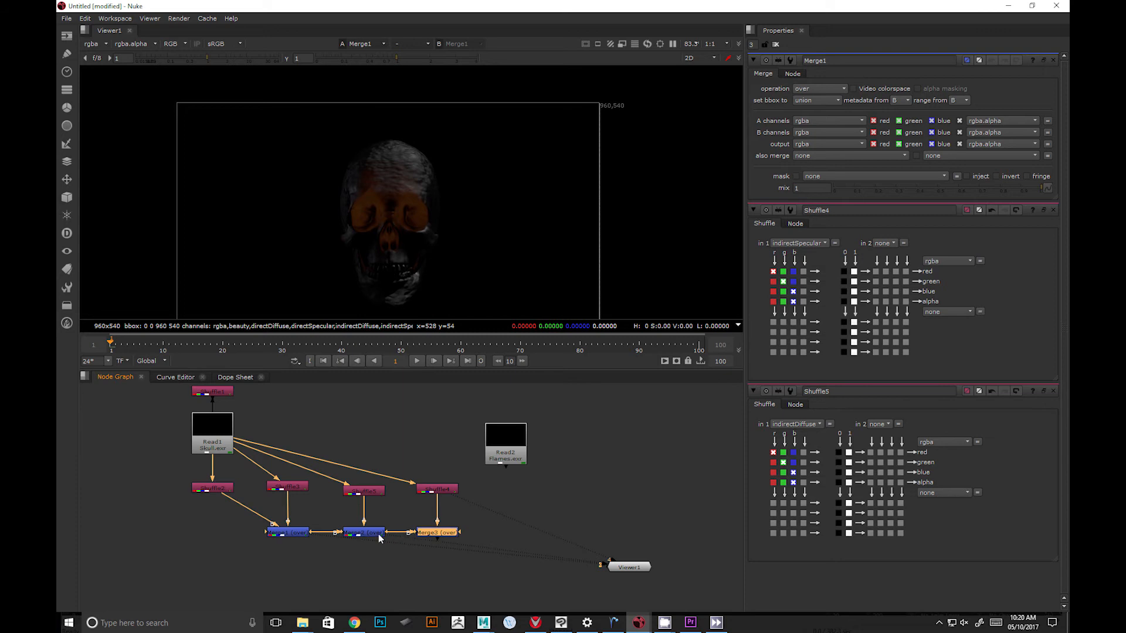
key(1)
click(327, 548)
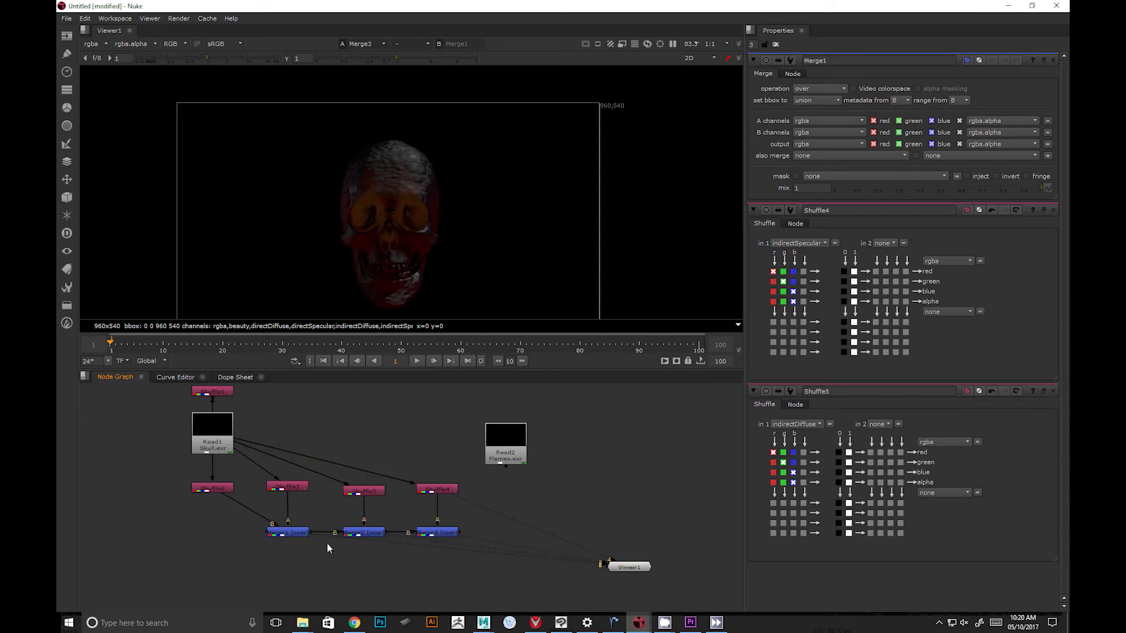
Open the properties of Merge2 and Merge3 and compare their outputs in the viewer.
double_click(360, 533)
key(2)
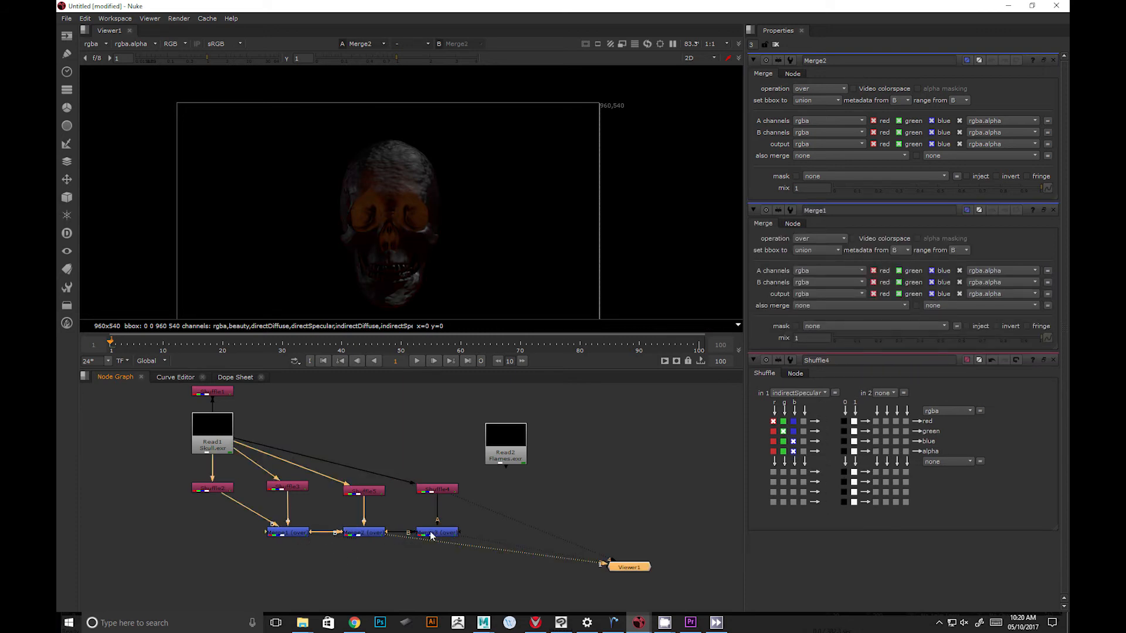
double_click(432, 533)
key(1)
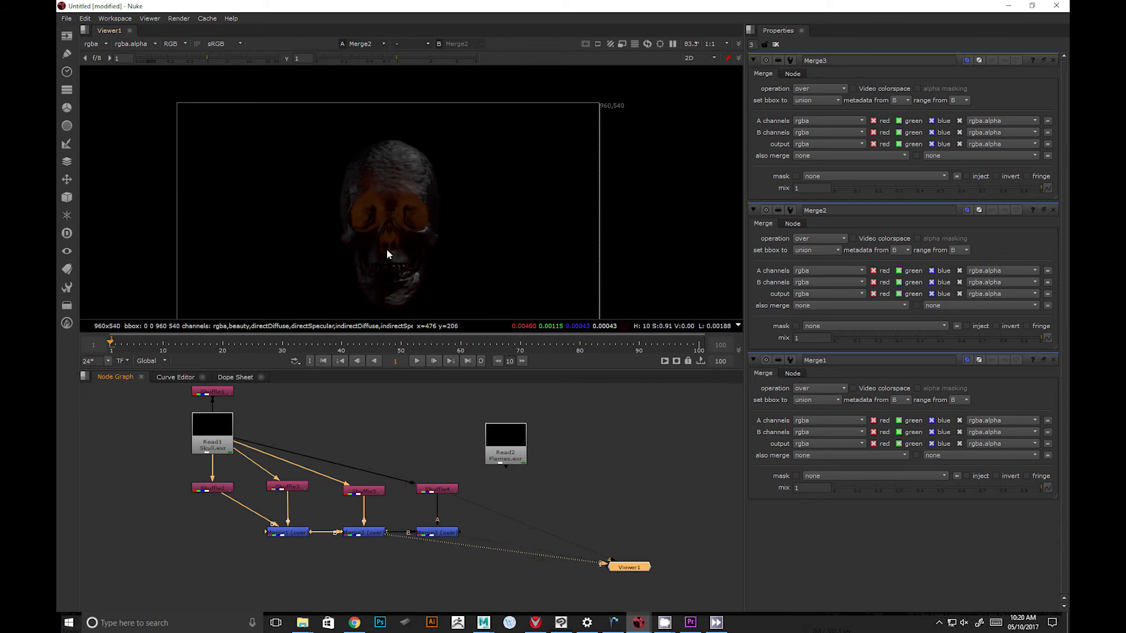
Display the beauty pass from Shuffle1 and assign Merge3 to a second viewer input for comparison.
double_click(211, 392)
click(461, 553)
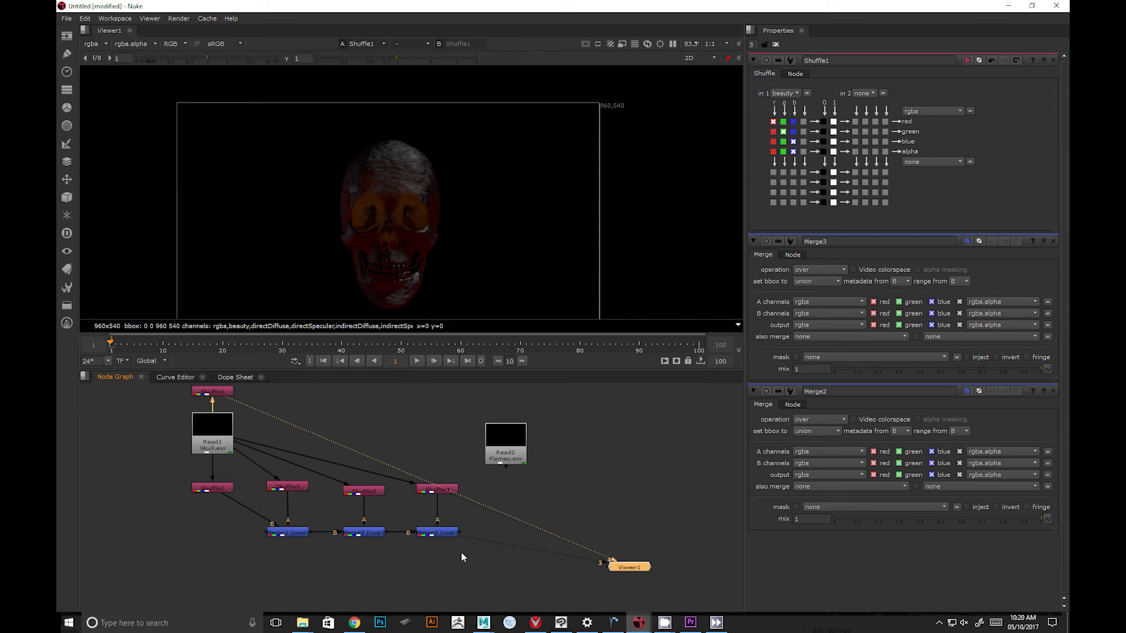
click(457, 533)
double_click(456, 533)
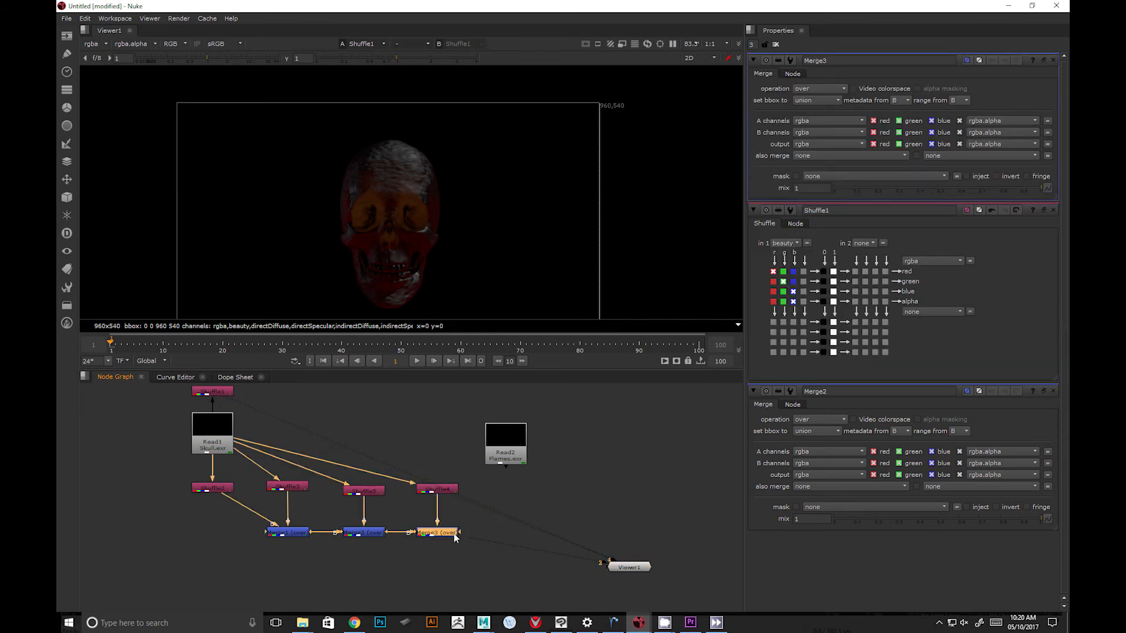
key(2)
click(719, 514)
Switch the viewer repeatedly between the Shuffle1 beauty pass and the Merge3 result to check that they match.
key(1)
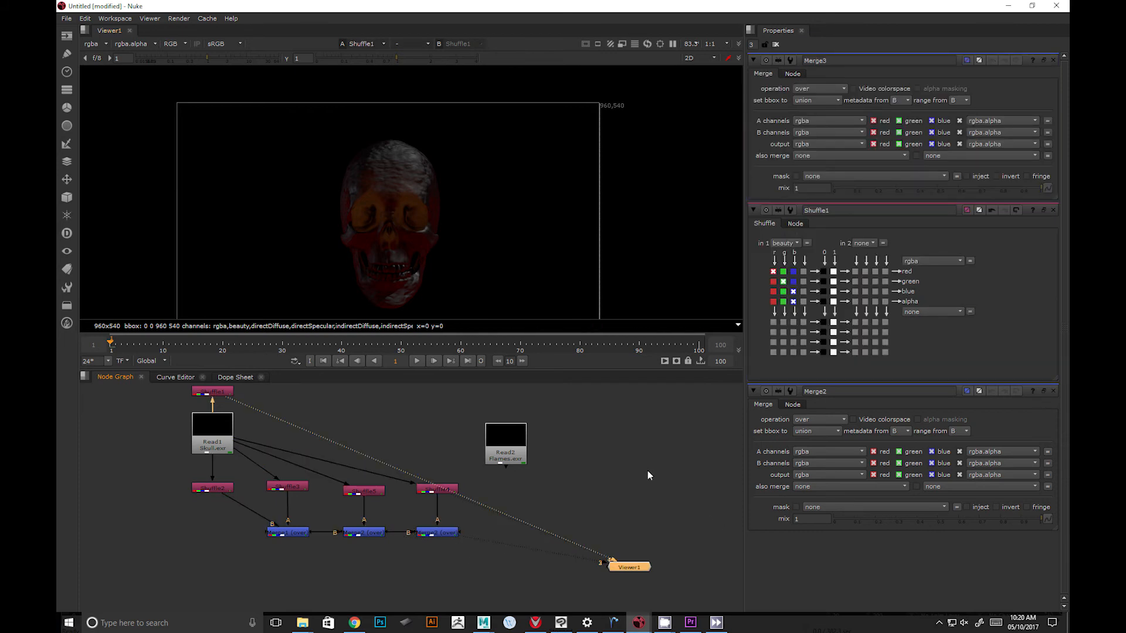
key(2)
key(1)
key(2)
key(1)
key(2)
click(199, 393)
click(436, 533)
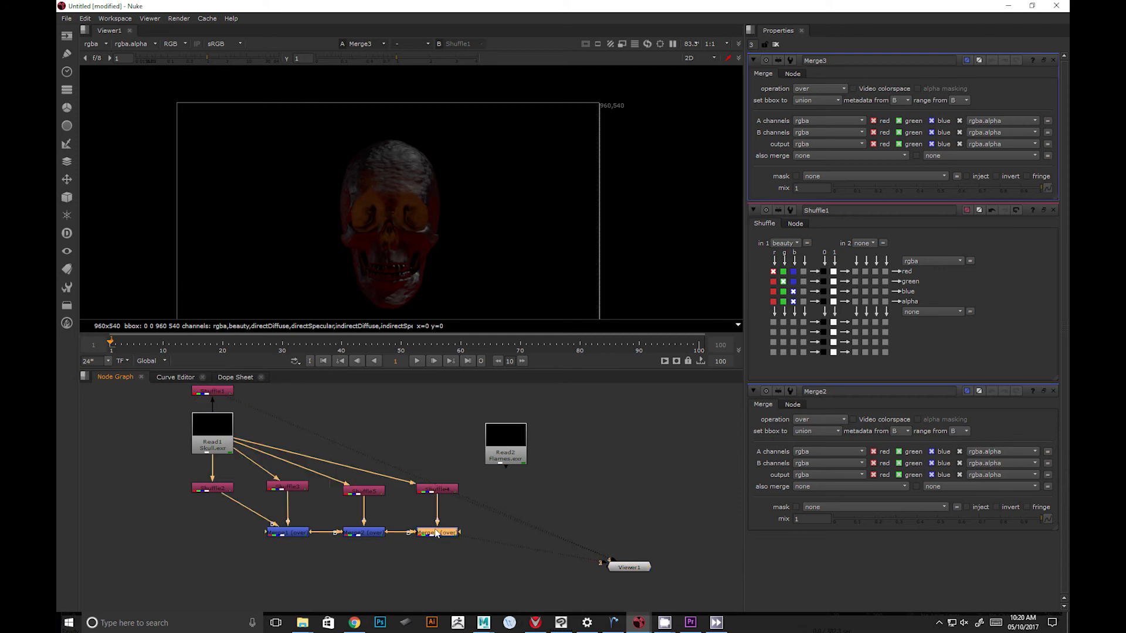
click(612, 452)
key(1)
key(2)
key(1)
key(2)
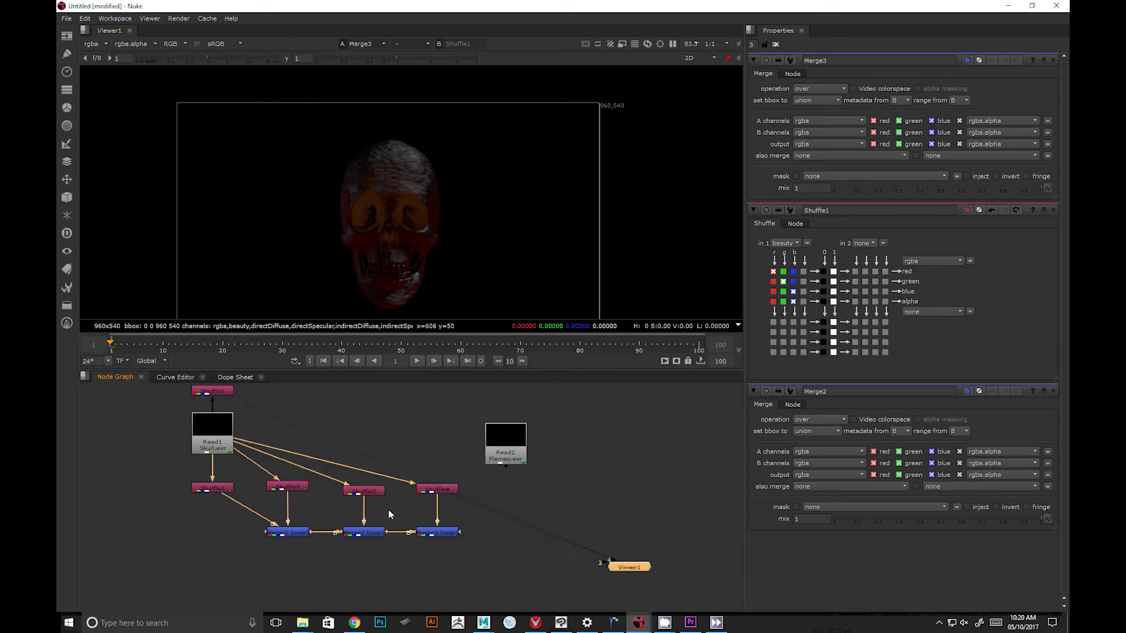
key(1)
key(2)
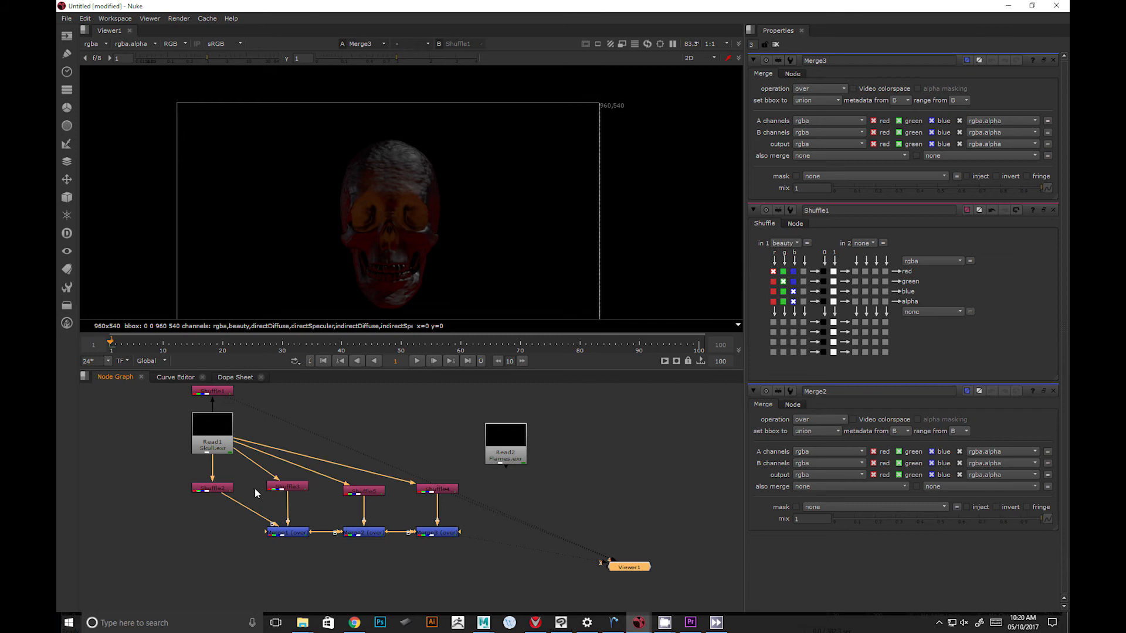
Move Shuffle4 upward in the node graph to make room between it and Merge3.
click(288, 487)
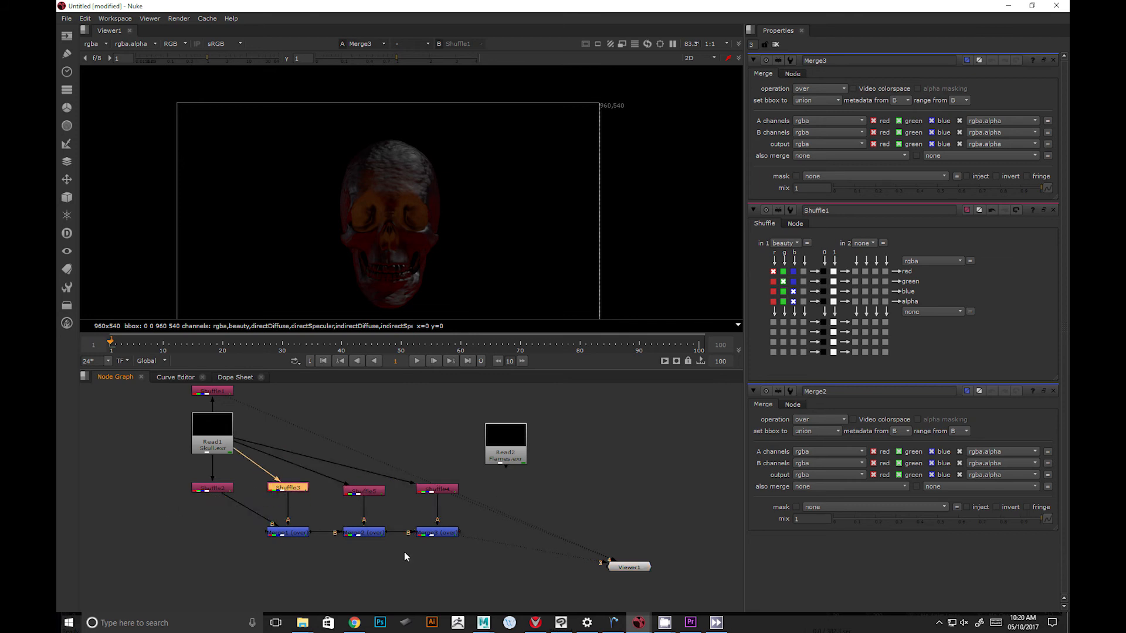
click(490, 527)
drag(440, 491, 441, 464)
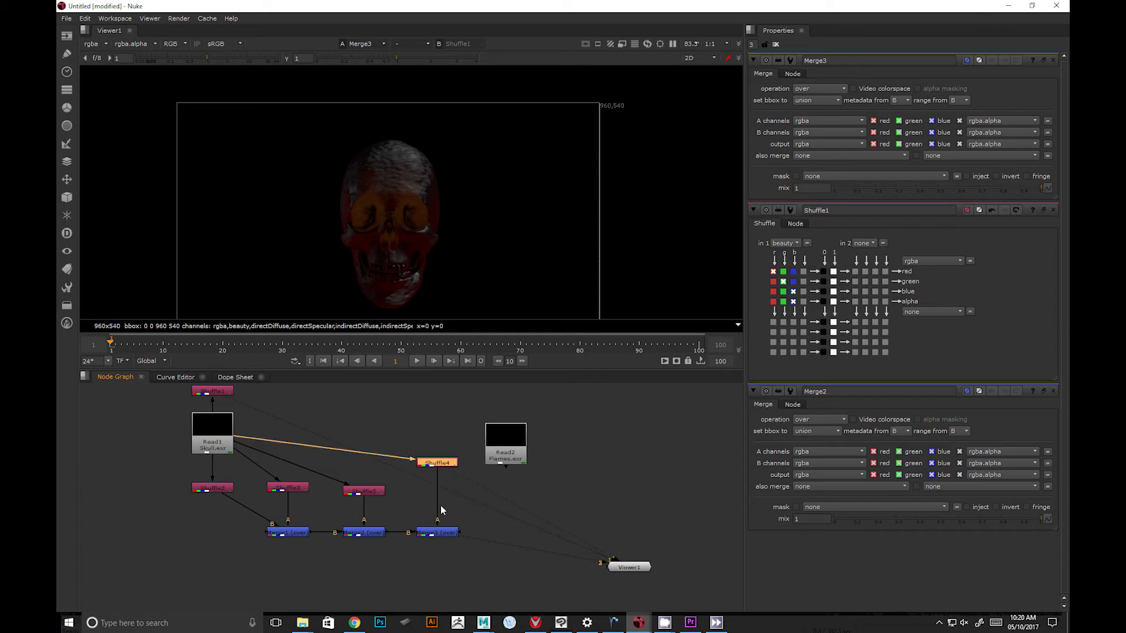
click(440, 533)
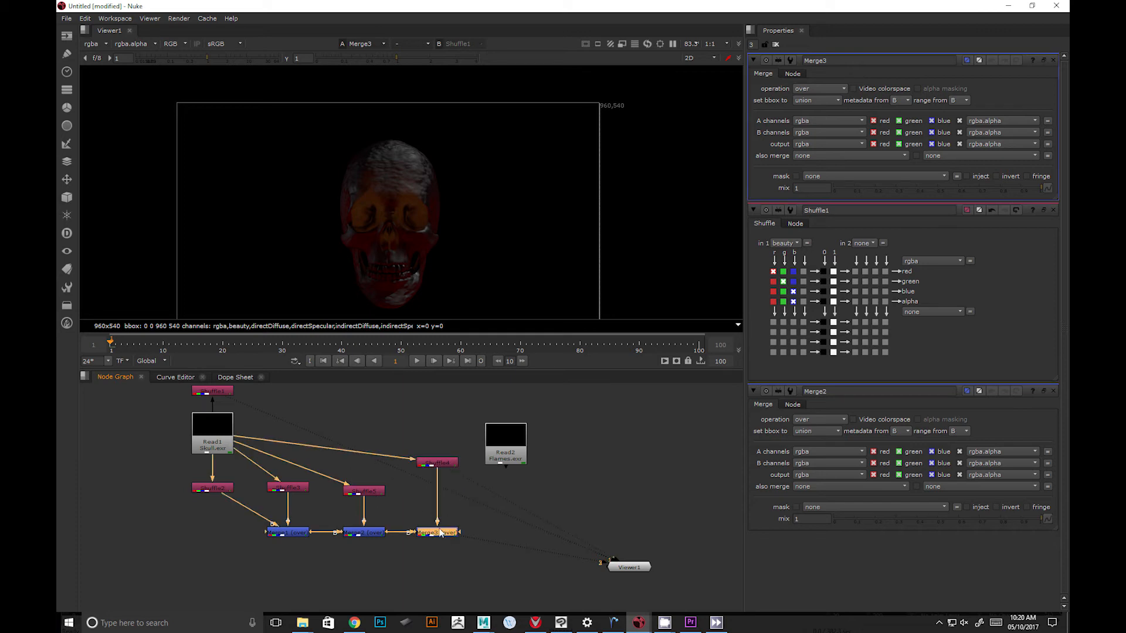
Insert a Grade node between Shuffle4 and Merge3.
double_click(436, 463)
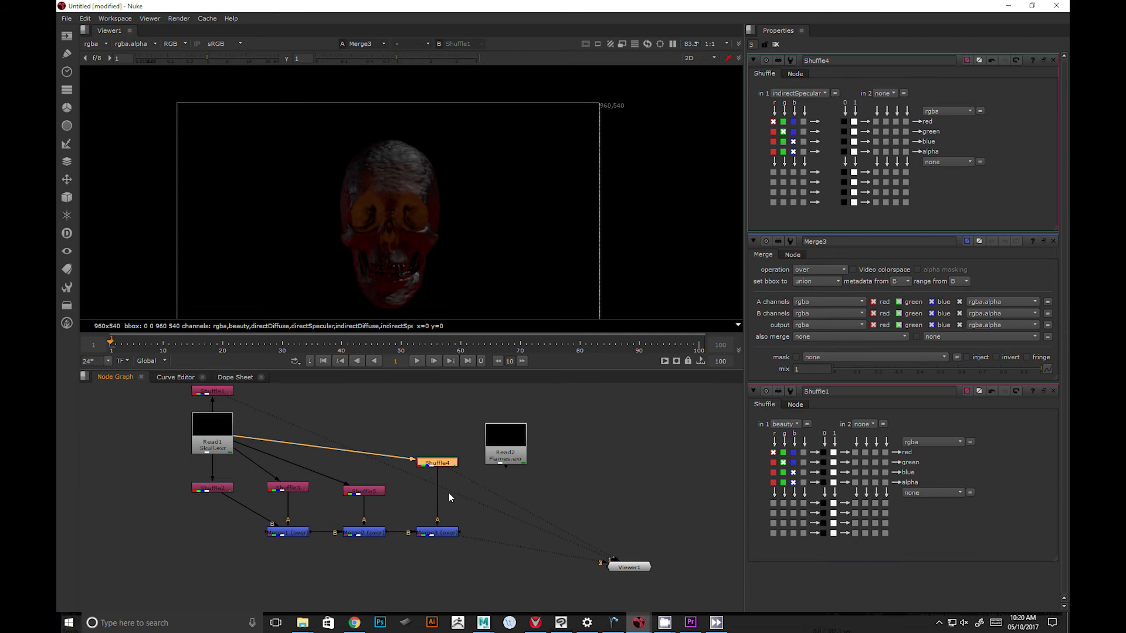
key(Tab)
text(g)
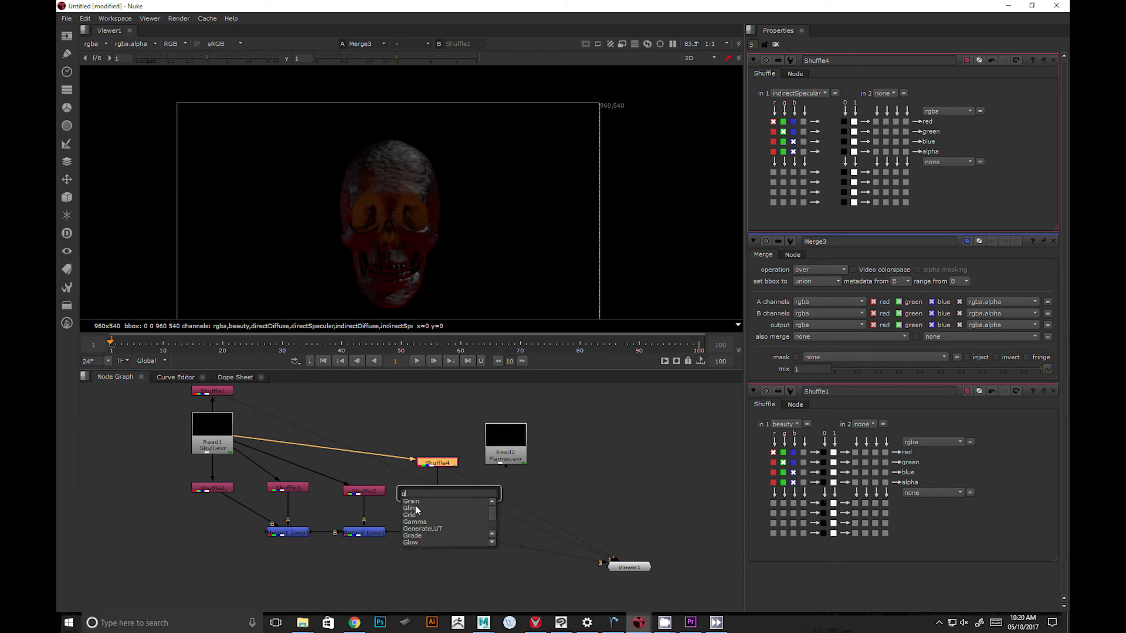
text(r)
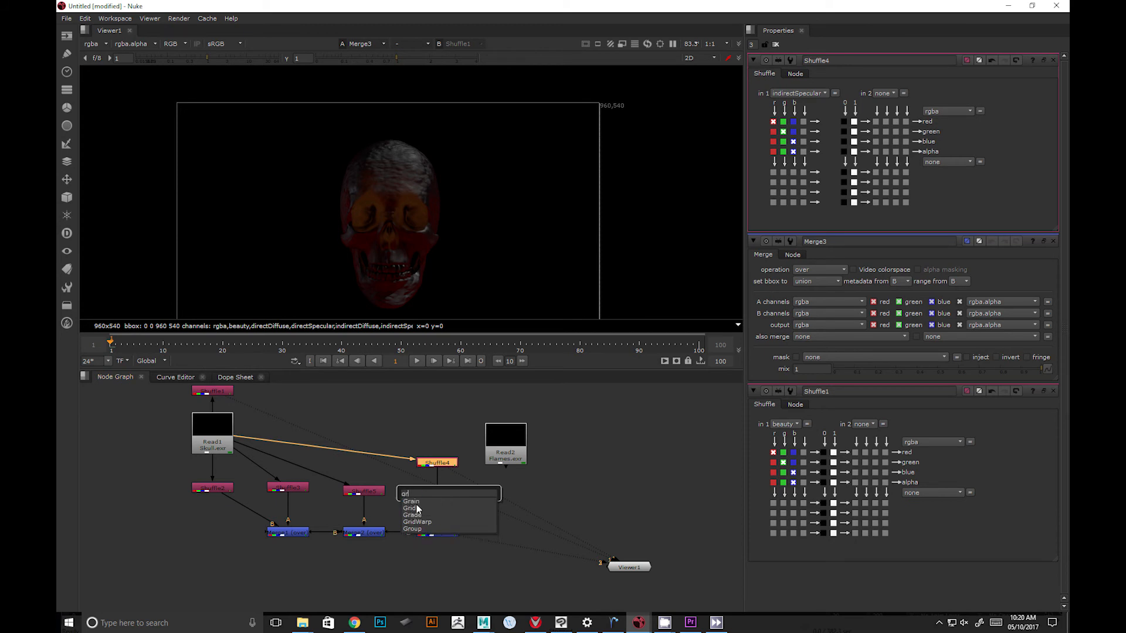
click(420, 516)
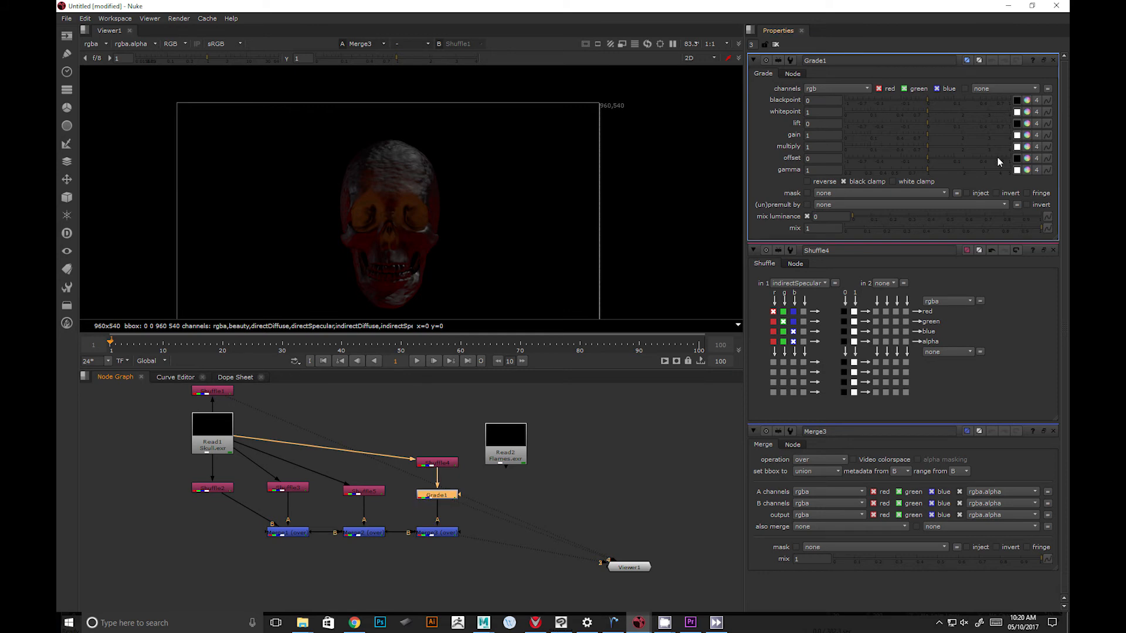
Set Grade1's gain to 2.85 for red and 2.44 for green, and its gamma to 1.52.
click(1026, 135)
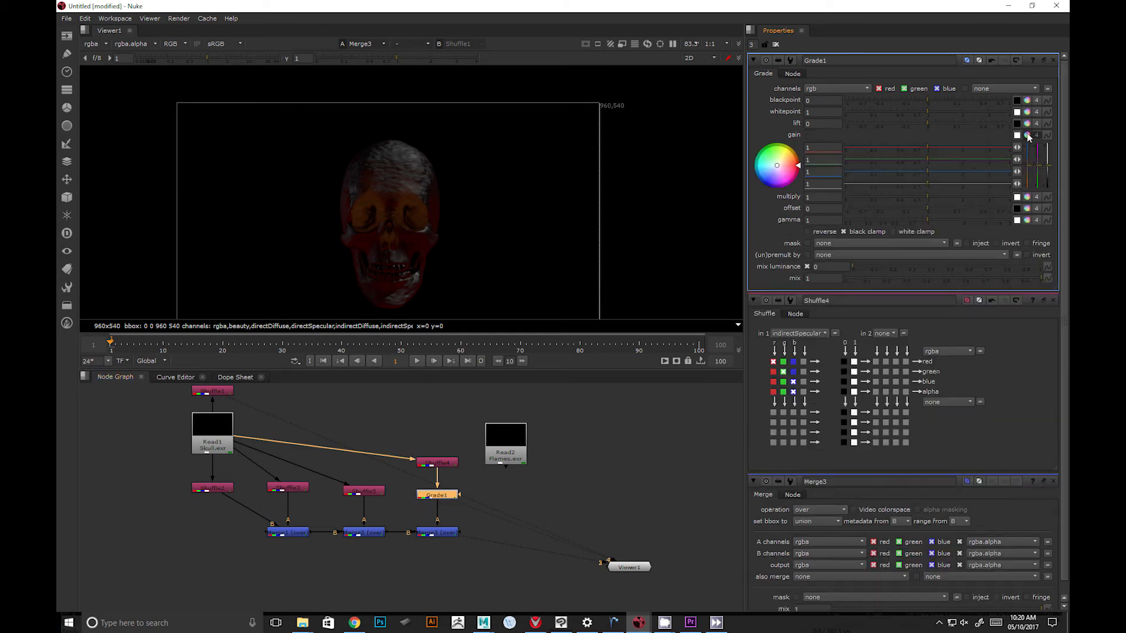
drag(916, 156, 984, 147)
click(983, 146)
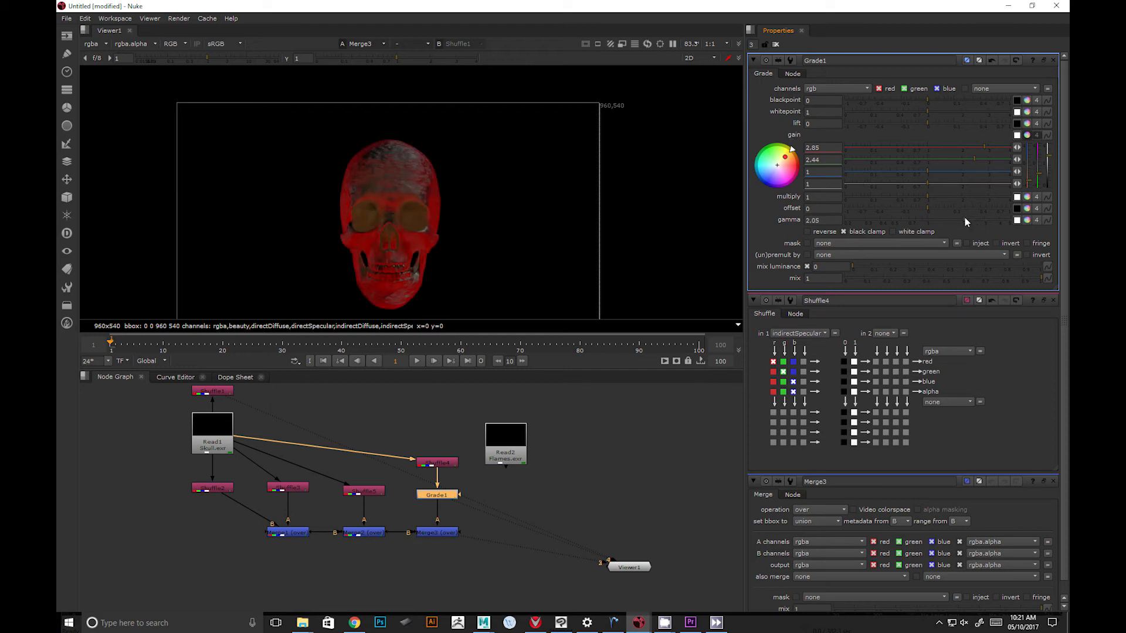
click(913, 220)
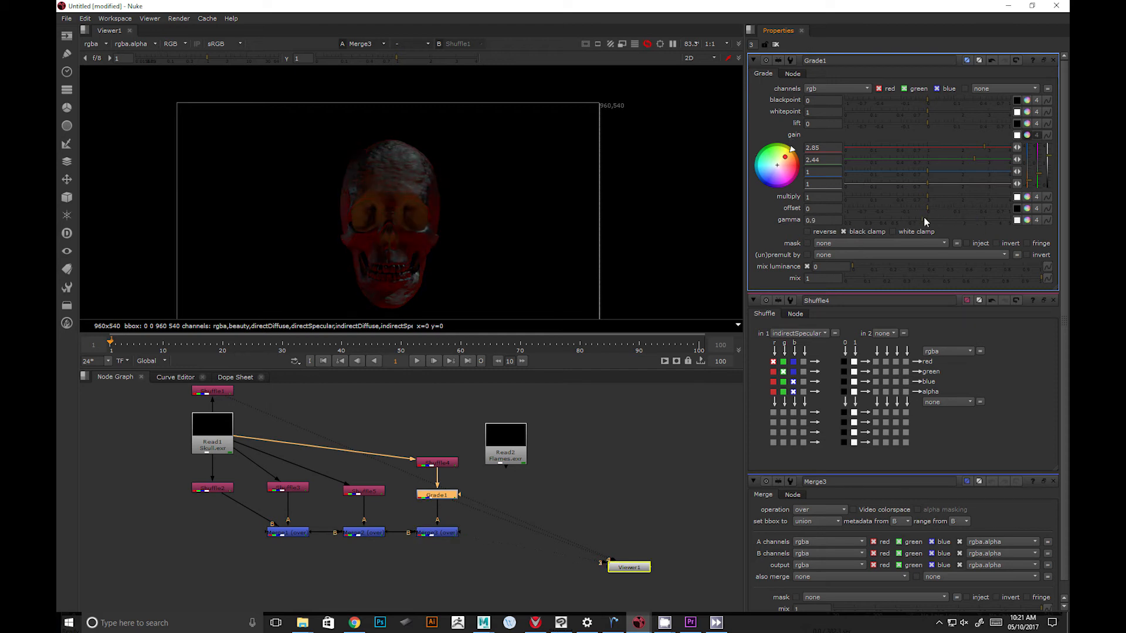
click(946, 219)
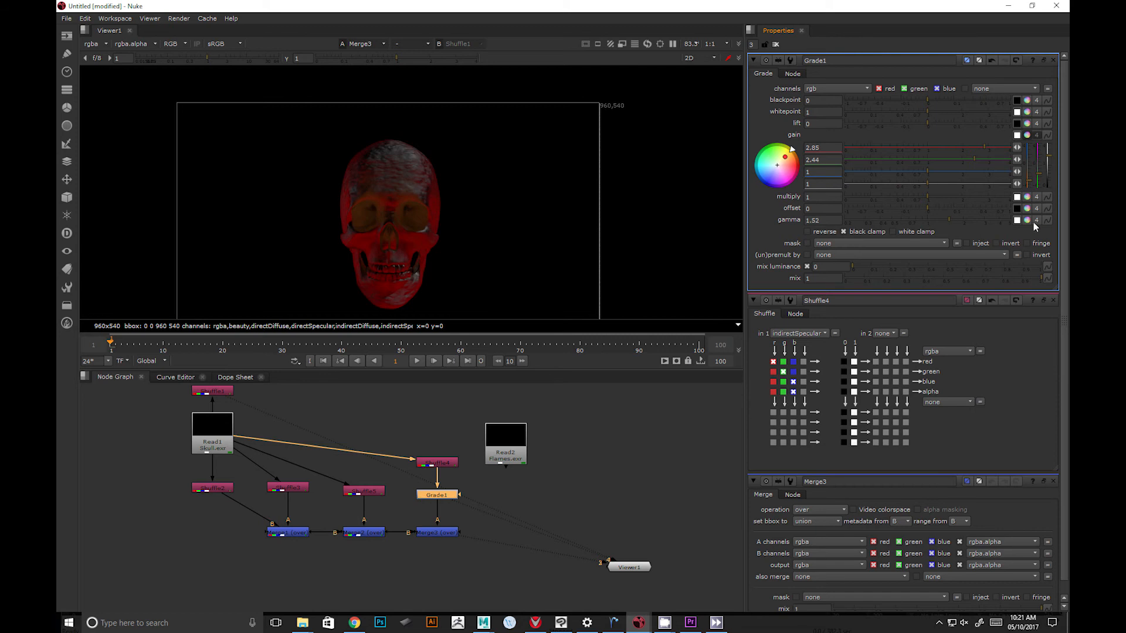
Set Grade1's multiply to 1.4 and its gain to 0.2 red, 1.12 green and 0.4 blue.
click(942, 196)
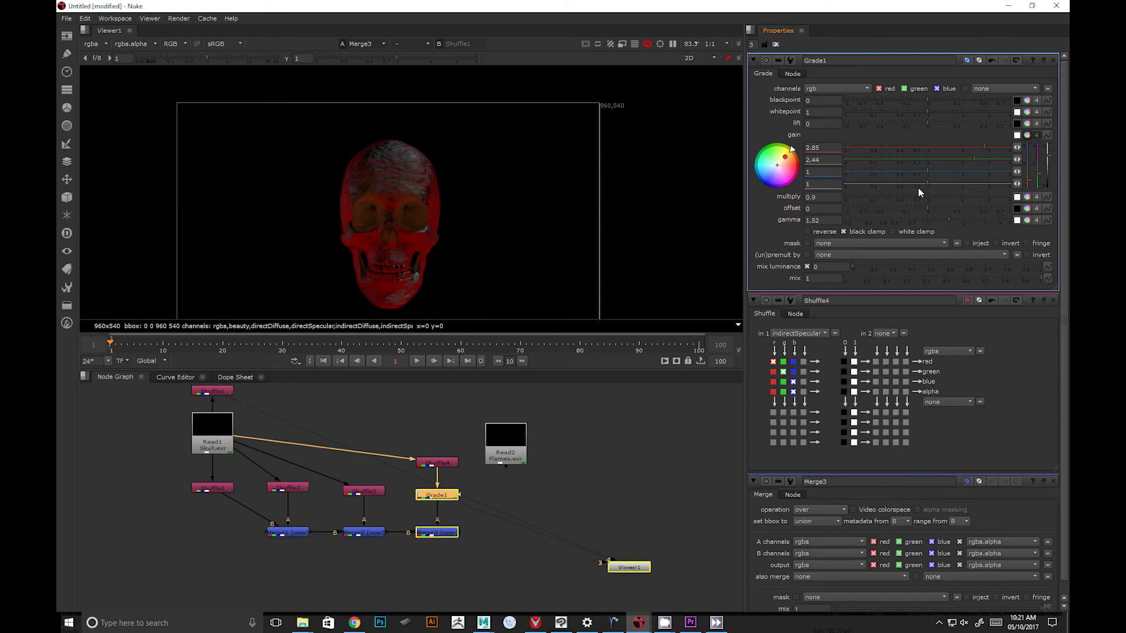
drag(938, 158, 881, 148)
drag(964, 176, 889, 178)
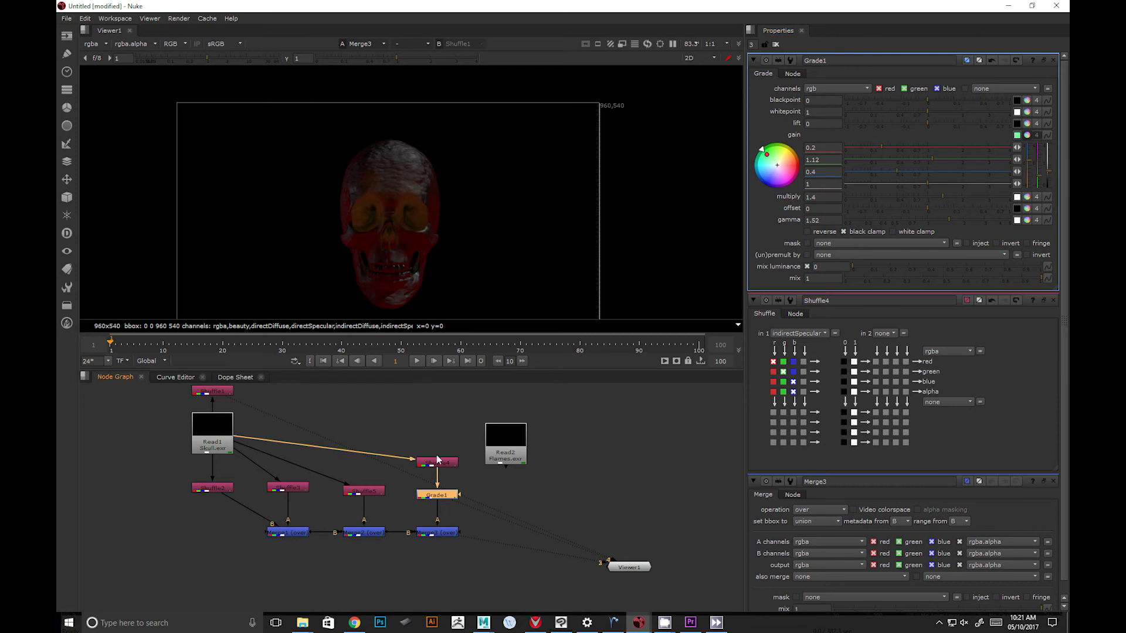
Delete Grade1 and try a ColorTransfer node between Shuffle4 and Merge3, removing it again.
key(Delete)
key(Tab)
text(col)
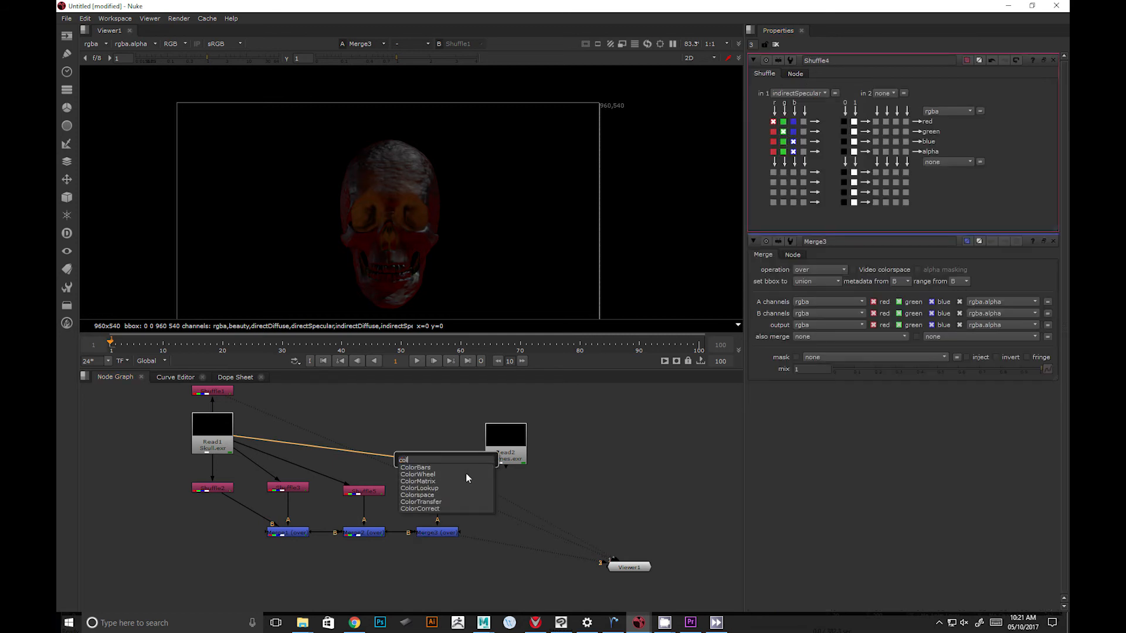
click(433, 503)
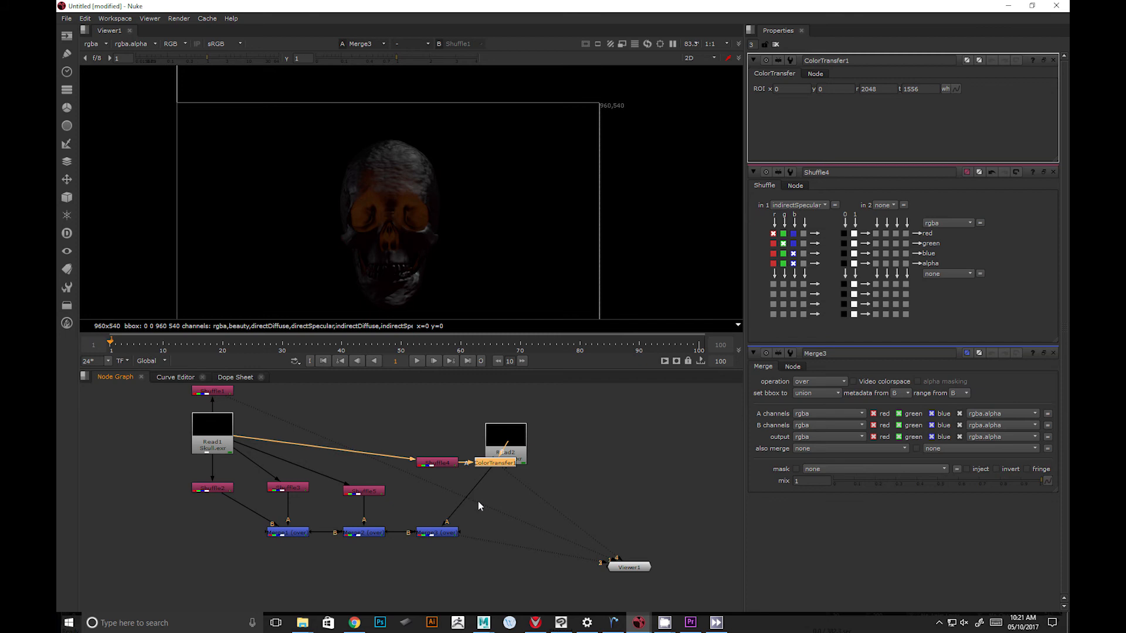
drag(497, 469, 445, 502)
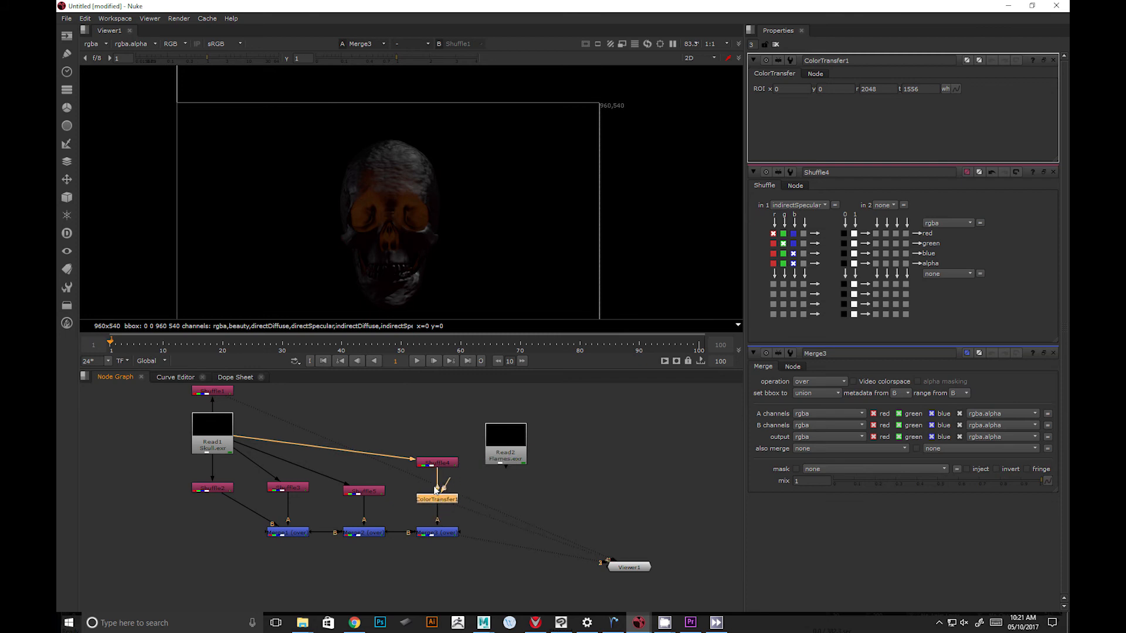
key(Delete)
Add a ColorCorrect node beneath Shuffle4 and connect Merge3's A input to it.
click(424, 463)
key(Tab)
text(col)
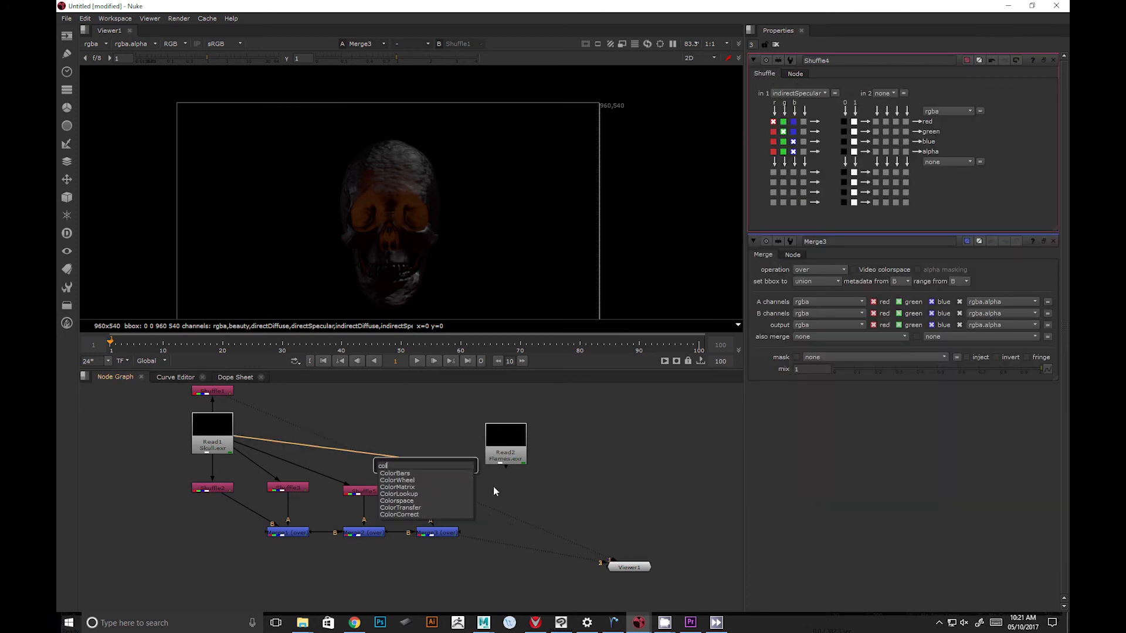
click(412, 515)
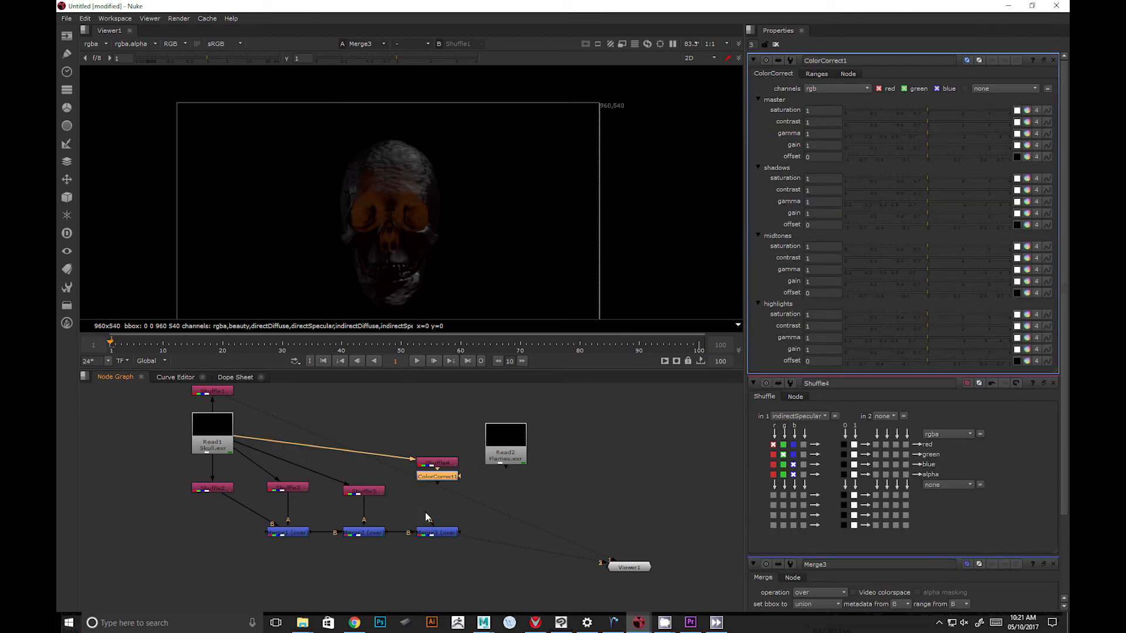
drag(434, 526, 443, 478)
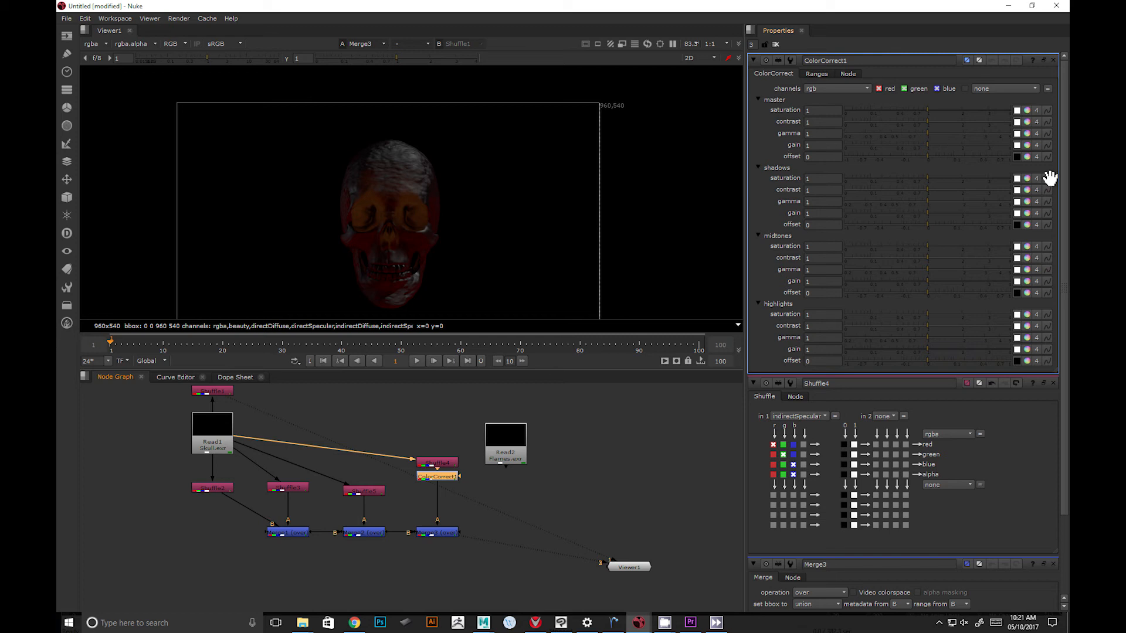
Set ColorCorrect1's master gain to 3.2 red, 0.6 green, 1.16 blue and 2.06 alpha.
click(1027, 145)
click(969, 171)
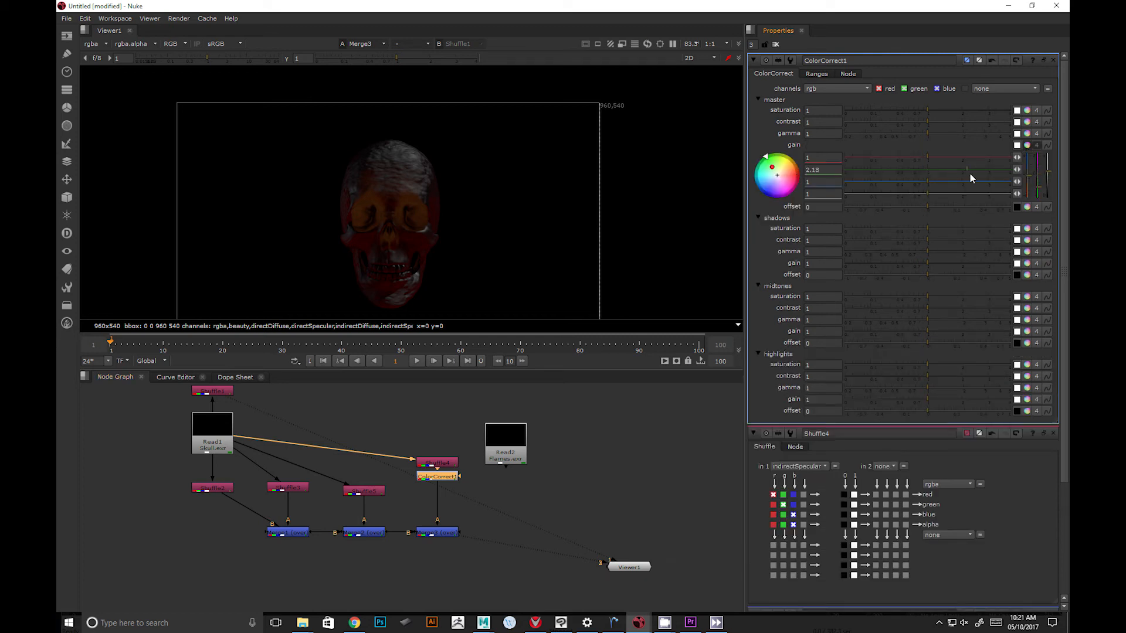
click(965, 193)
click(976, 182)
mouse_move(911, 156)
mouse_down()
mouse_move(889, 153)
mouse_move(964, 157)
mouse_move(1001, 147)
mouse_move(944, 141)
mouse_move(991, 139)
mouse_move(977, 170)
mouse_move(1008, 158)
mouse_move(913, 167)
mouse_up()
click(932, 185)
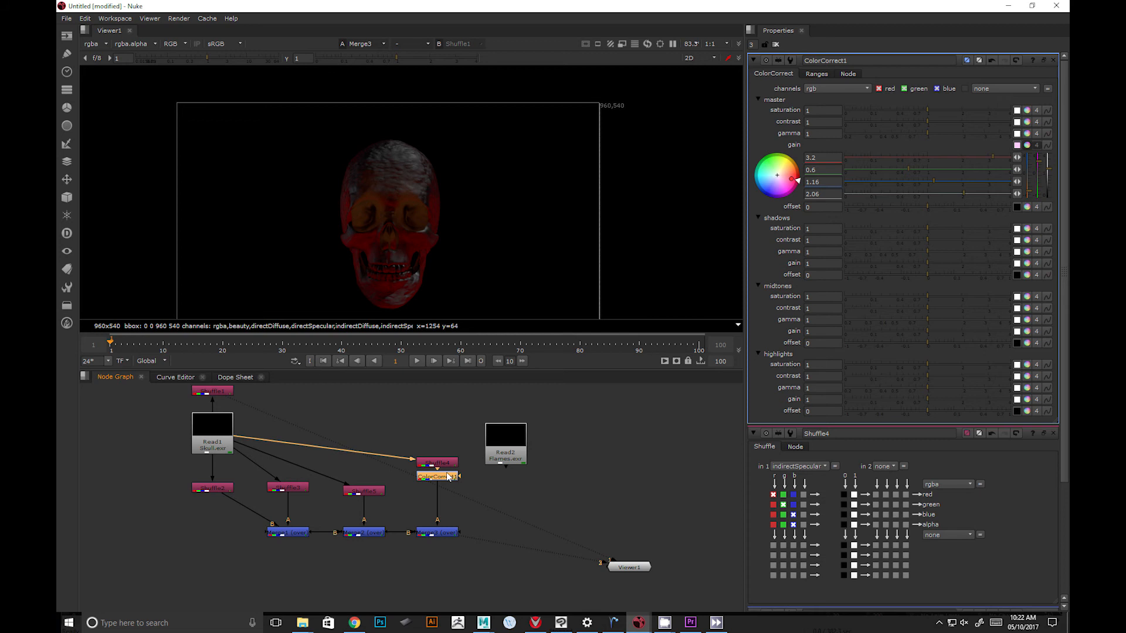
Replace ColorCorrect1 with a HueShift node between Shuffle4 and Merge3.
key(Delete)
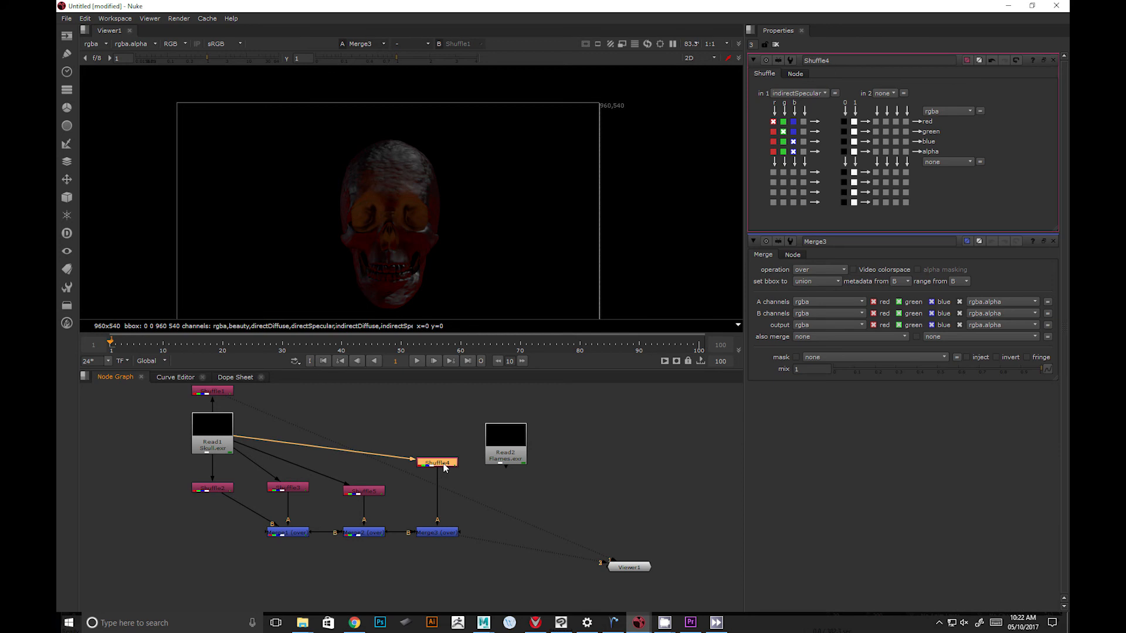
key(Tab)
text(hue)
key(Return)
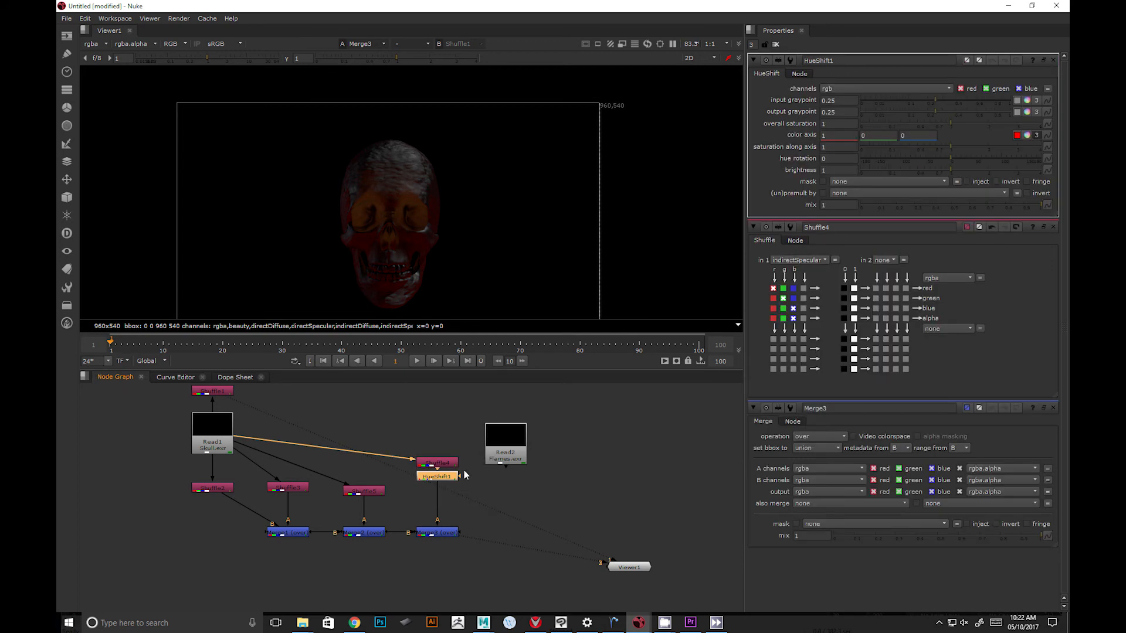
Set HueShift1's hue rotation to -122 and brightness to 2.6, and move the node slightly closer to Merge3.
drag(442, 479, 446, 479)
drag(945, 155, 889, 168)
drag(441, 477, 441, 495)
Show Read2 (Flames.exr) in the viewer and move its node up to make room beneath it.
click(522, 453)
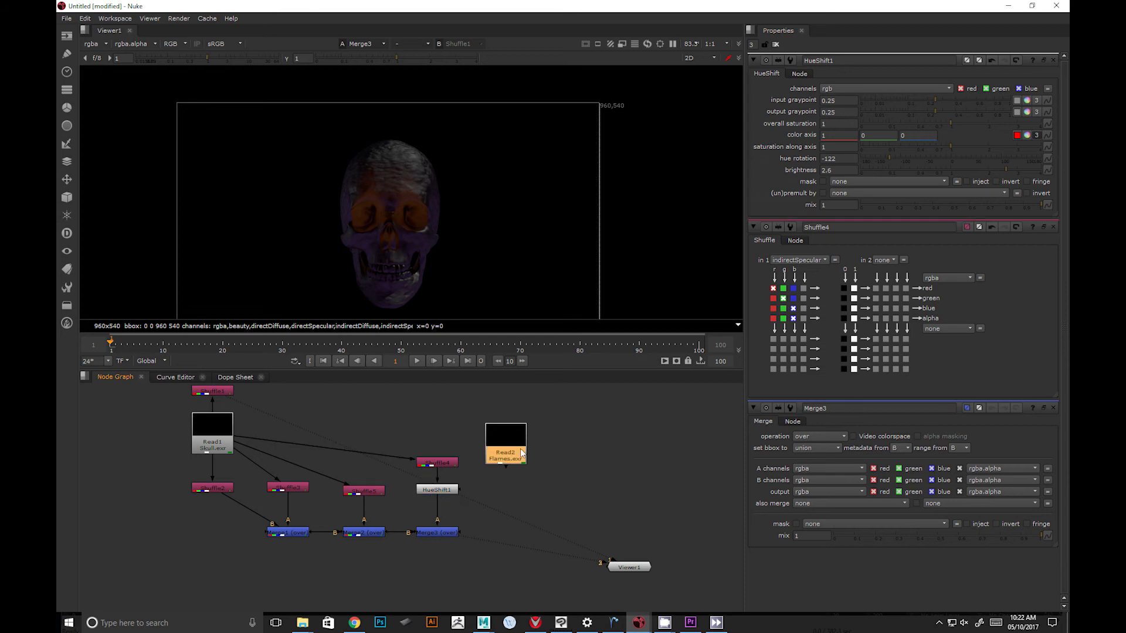
key(1)
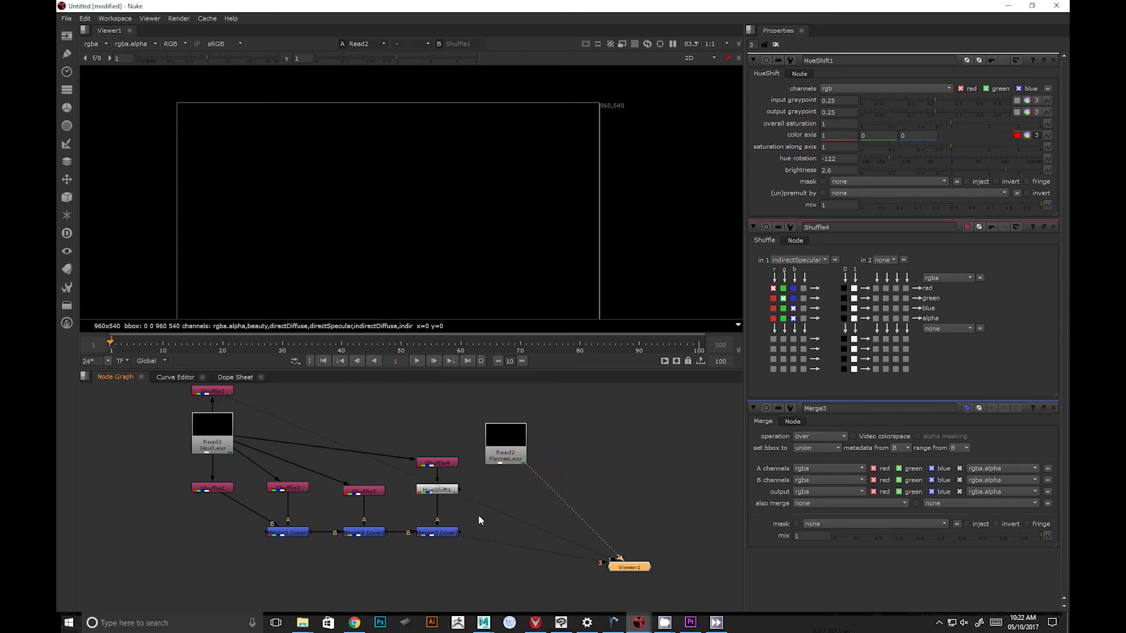
drag(500, 460, 522, 433)
Add a Shuffle node beneath Read2 with its first input set to the beauty layer, and space it lower.
click(565, 458)
key(Tab)
text(Shuffle)
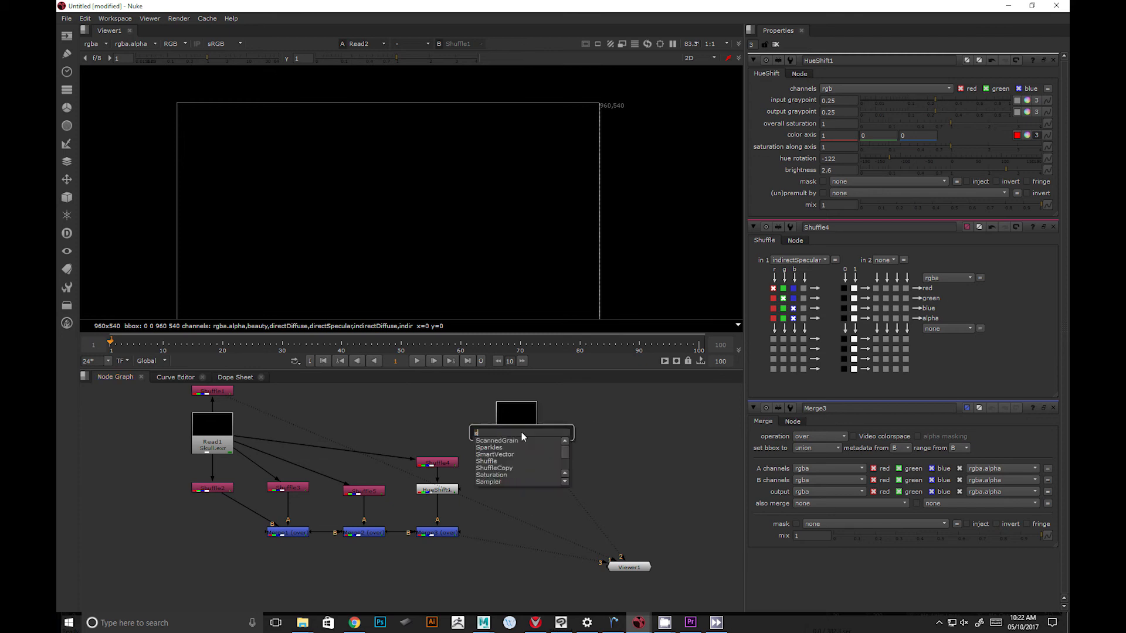
click(503, 461)
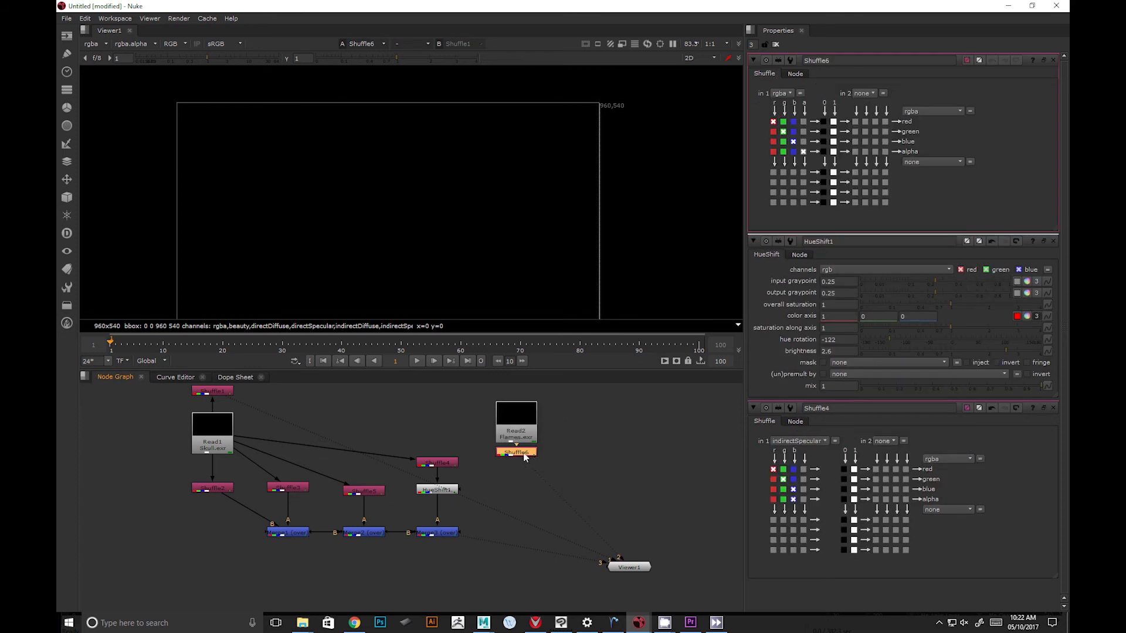
click(788, 93)
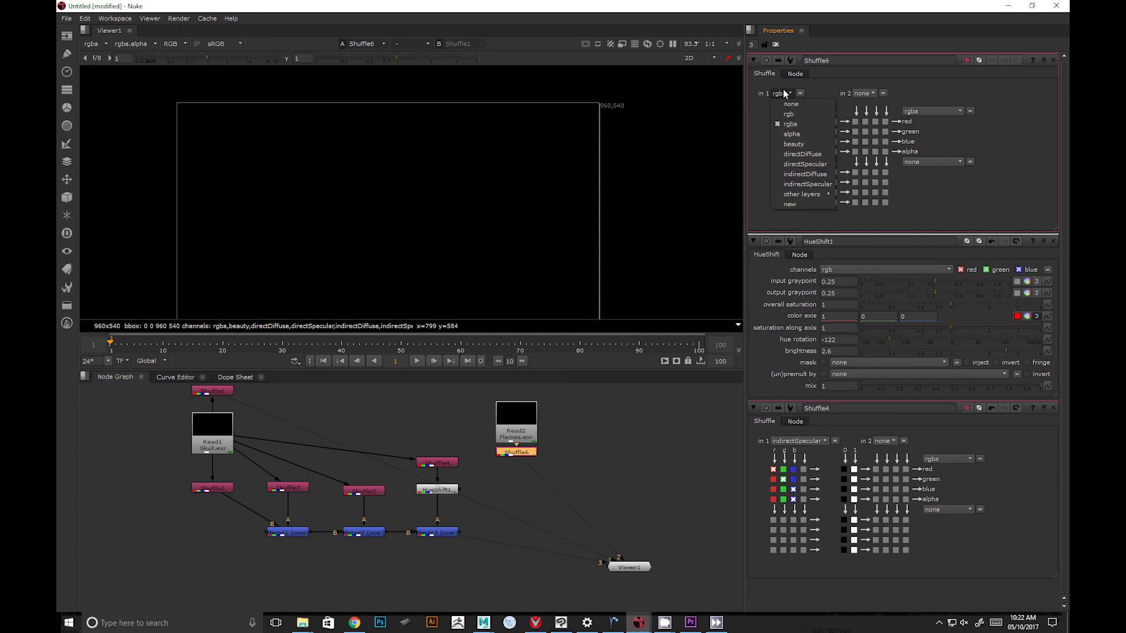
click(793, 143)
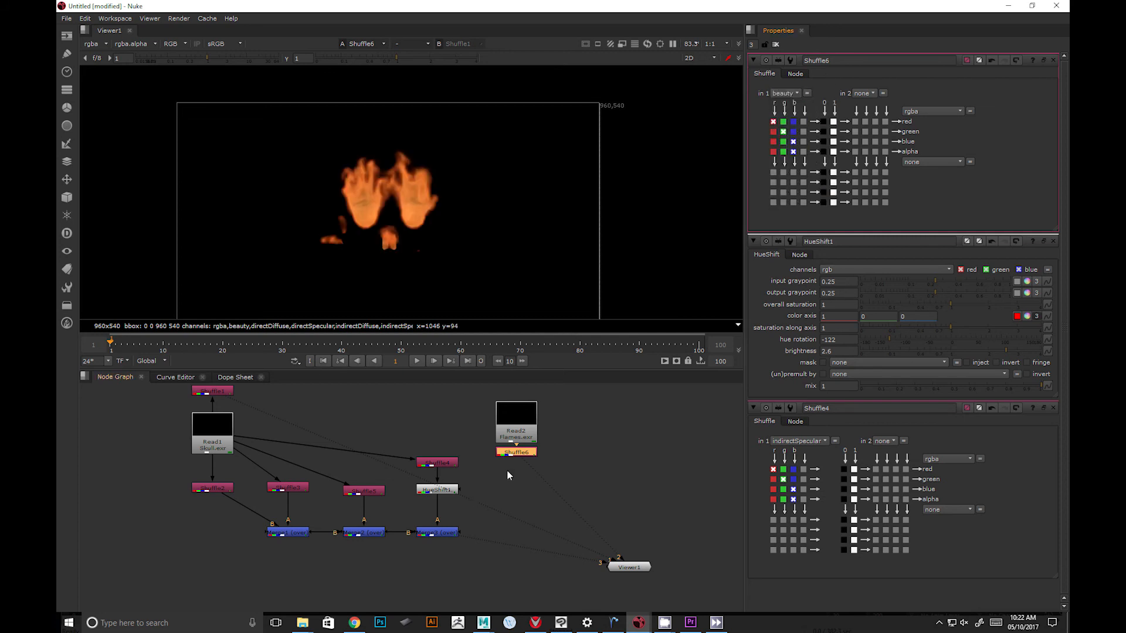
drag(514, 482, 514, 522)
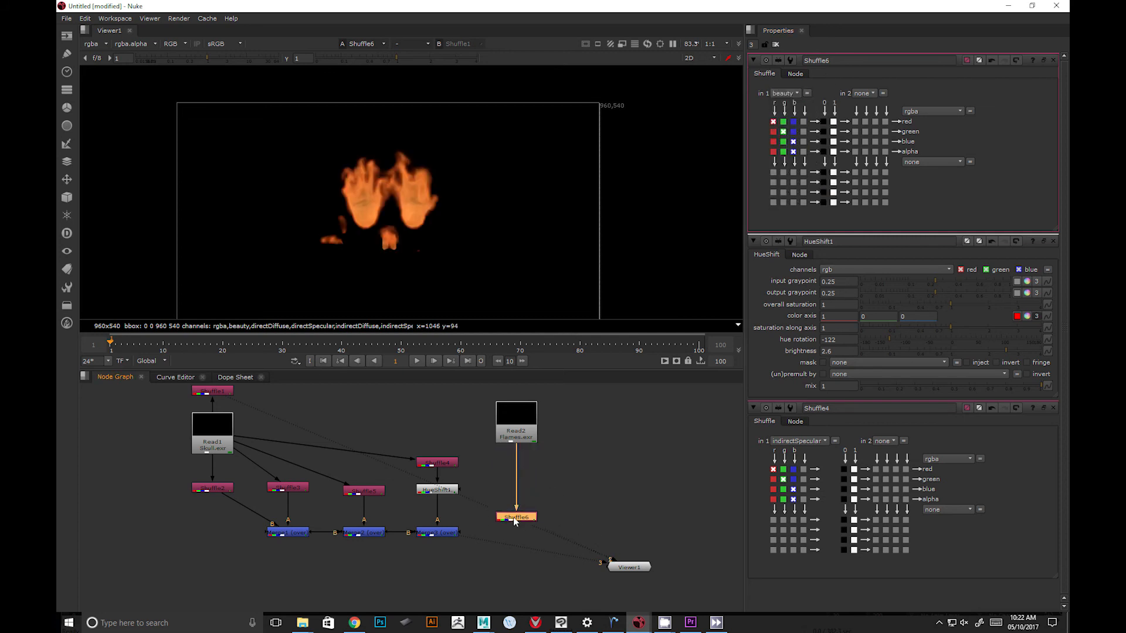
Add a Merge node with Shuffle6 as A and Merge3 as B, place it beneath Shuffle6 and view its result.
click(595, 490)
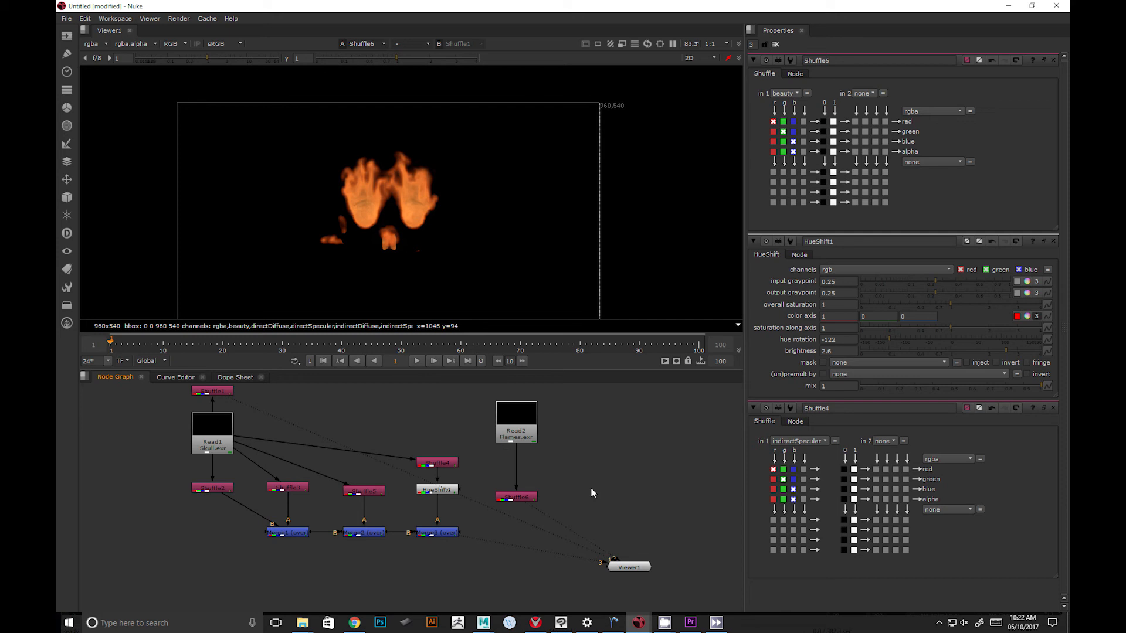
key(Tab)
text(mer)
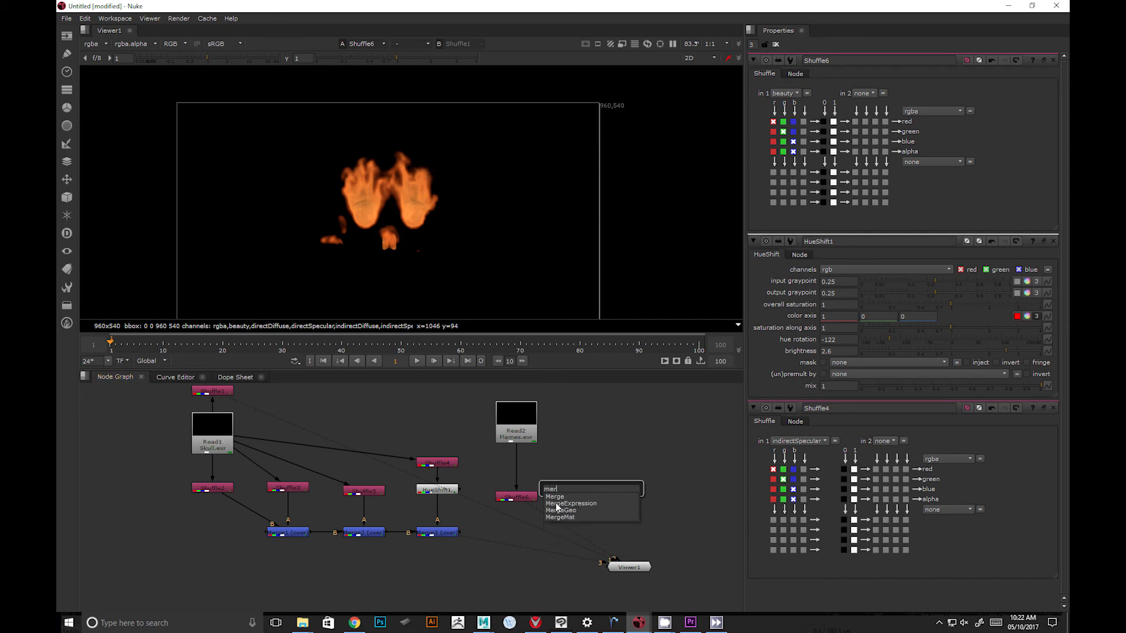
click(557, 498)
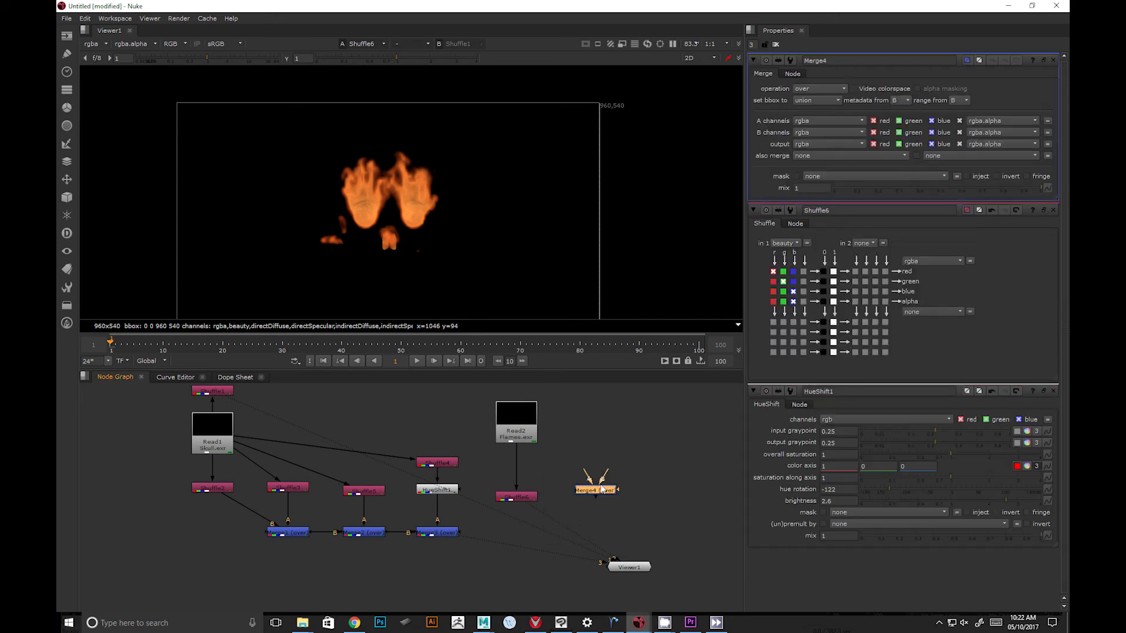
drag(586, 497, 518, 499)
drag(513, 570, 439, 532)
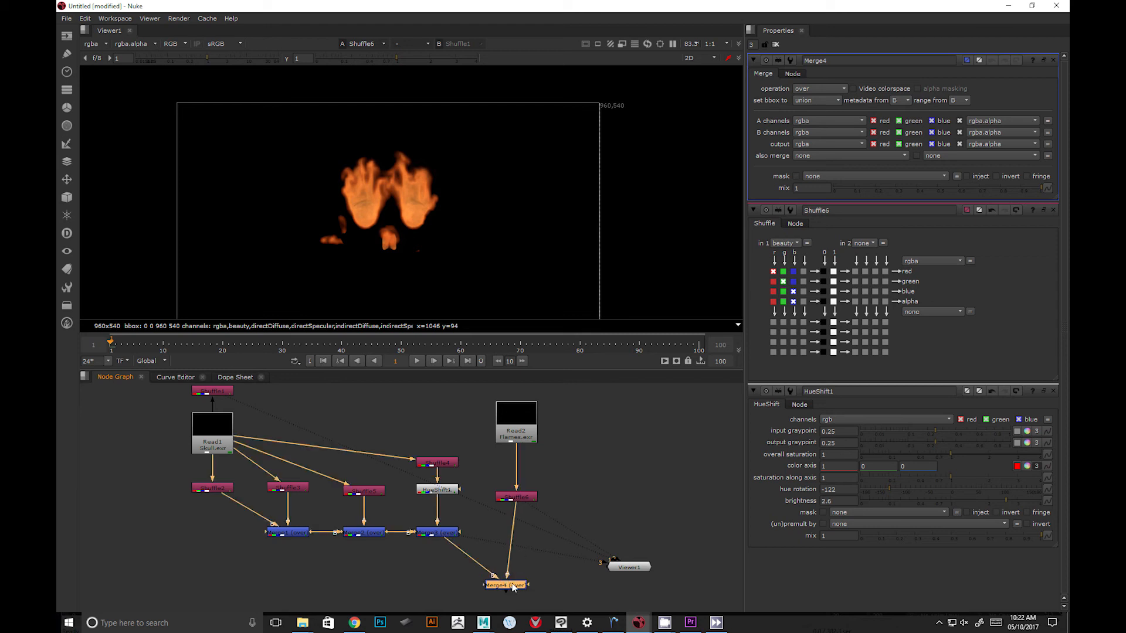
key(1)
drag(512, 587, 522, 558)
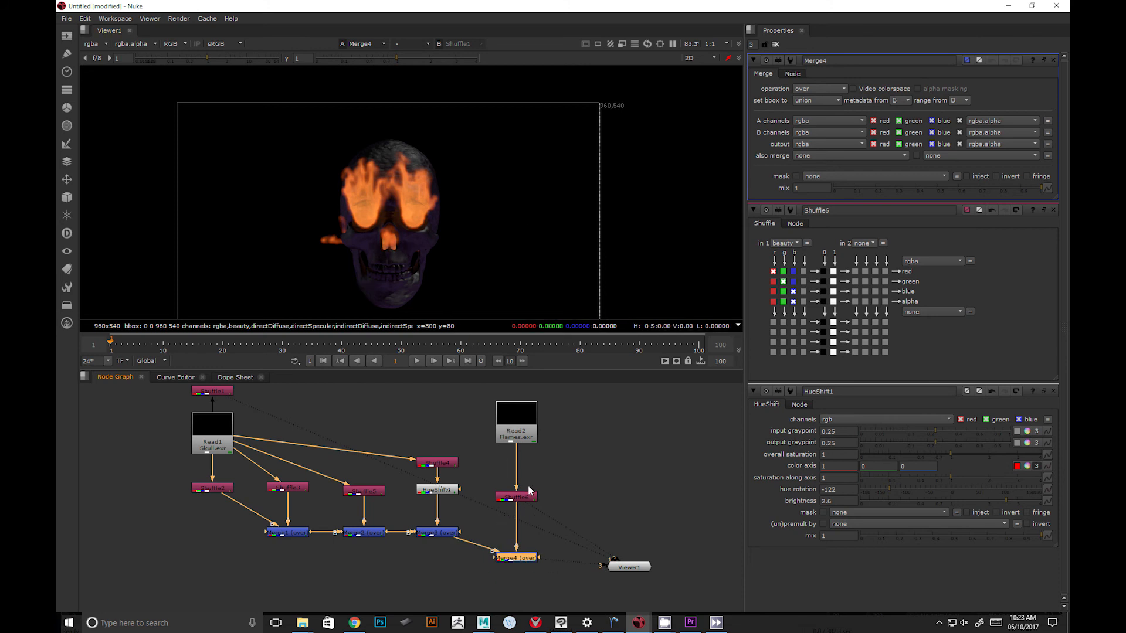
Insert a Glow node between Shuffle6 and Merge4 and set its size to 23.5.
drag(531, 496, 528, 469)
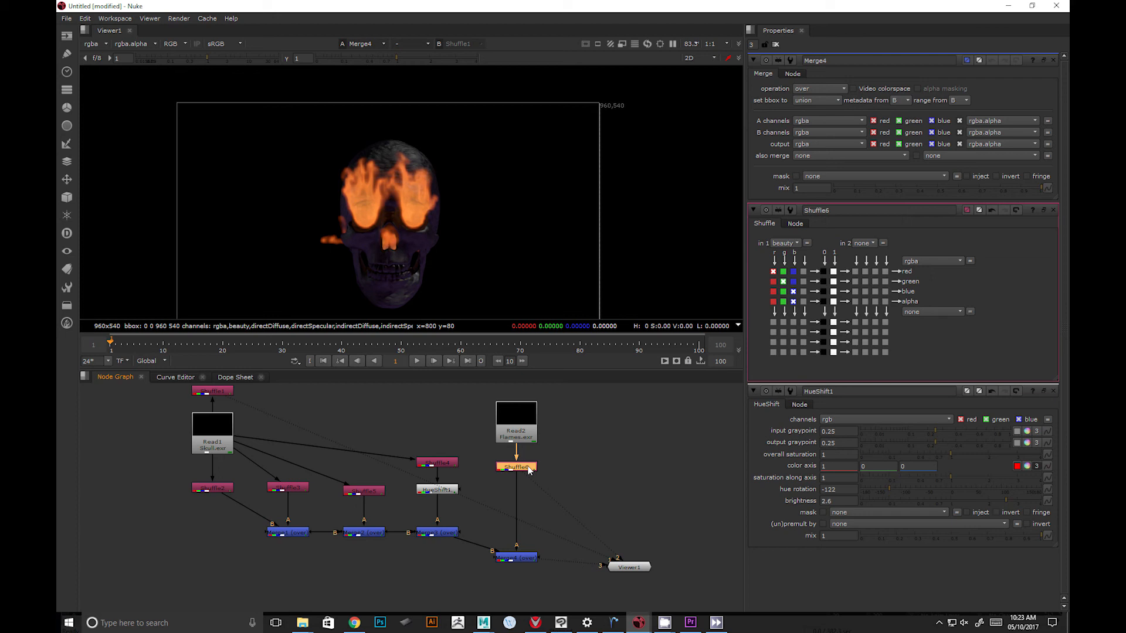
key(Tab)
text(gl)
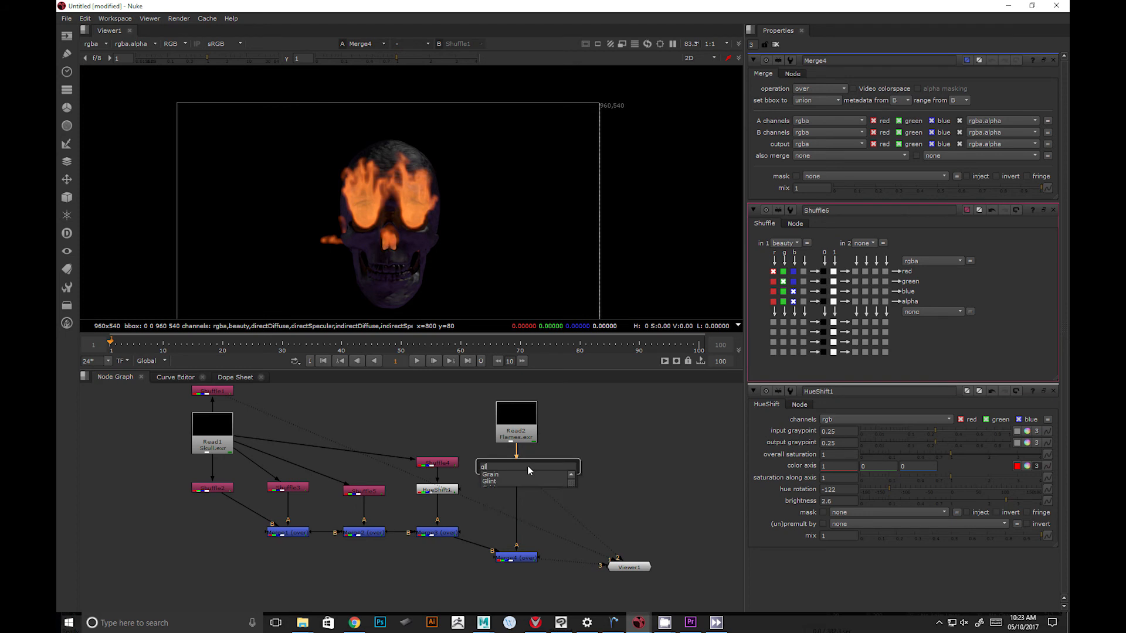
click(505, 481)
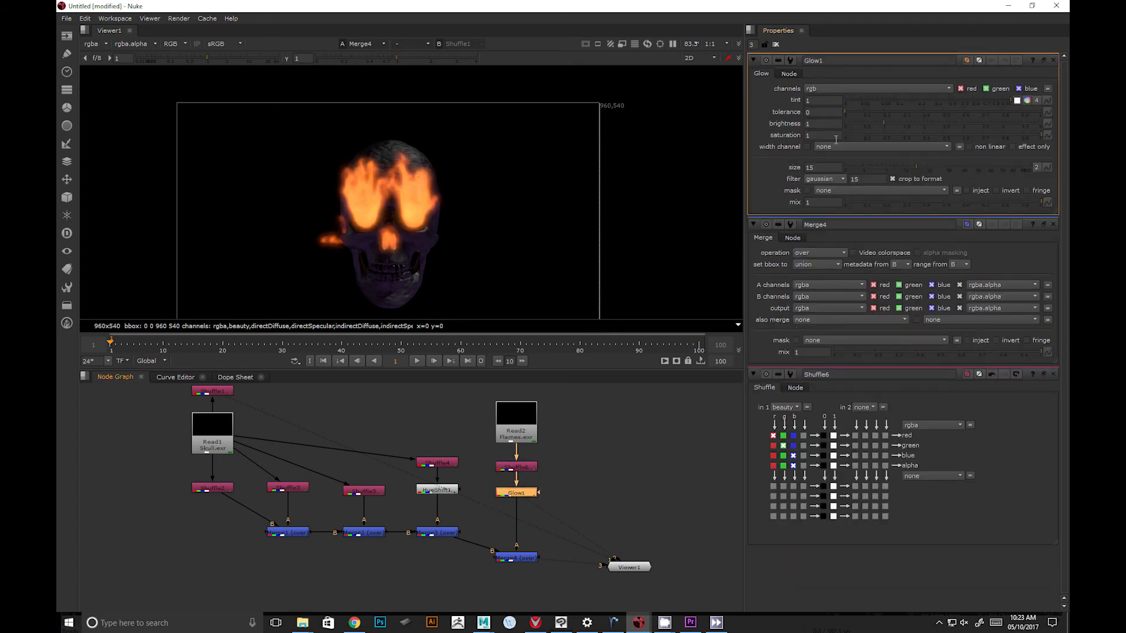
mouse_move(928, 165)
mouse_down()
mouse_move(947, 163)
mouse_move(927, 161)
mouse_move(934, 167)
mouse_up()
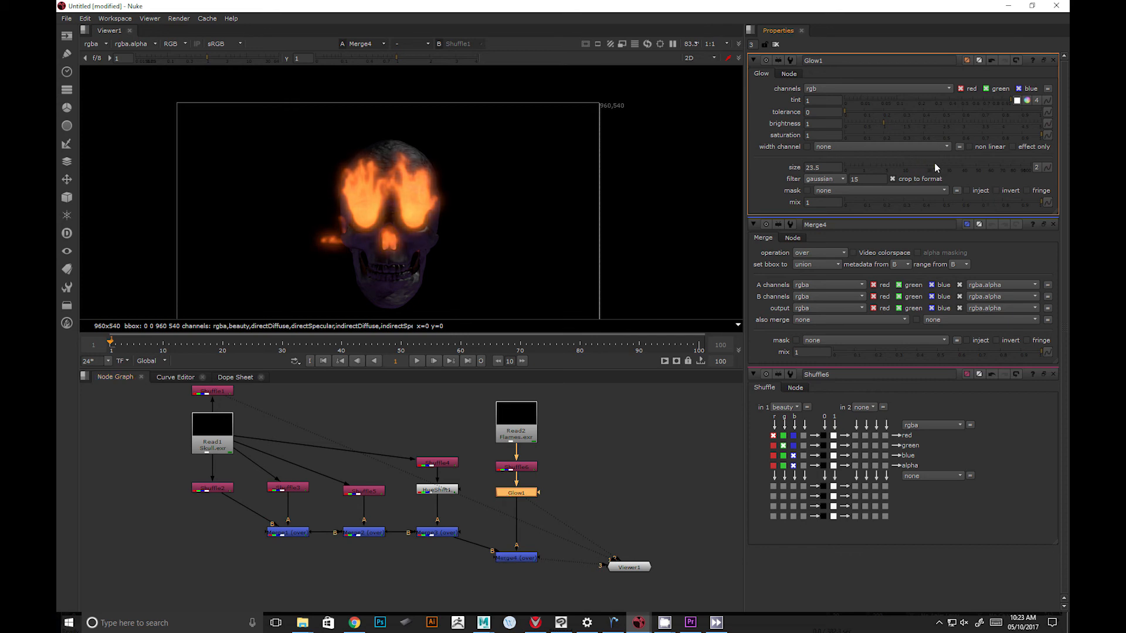
Disable HueShift1 and align Merge4 in a row with the other Merge nodes.
click(431, 489)
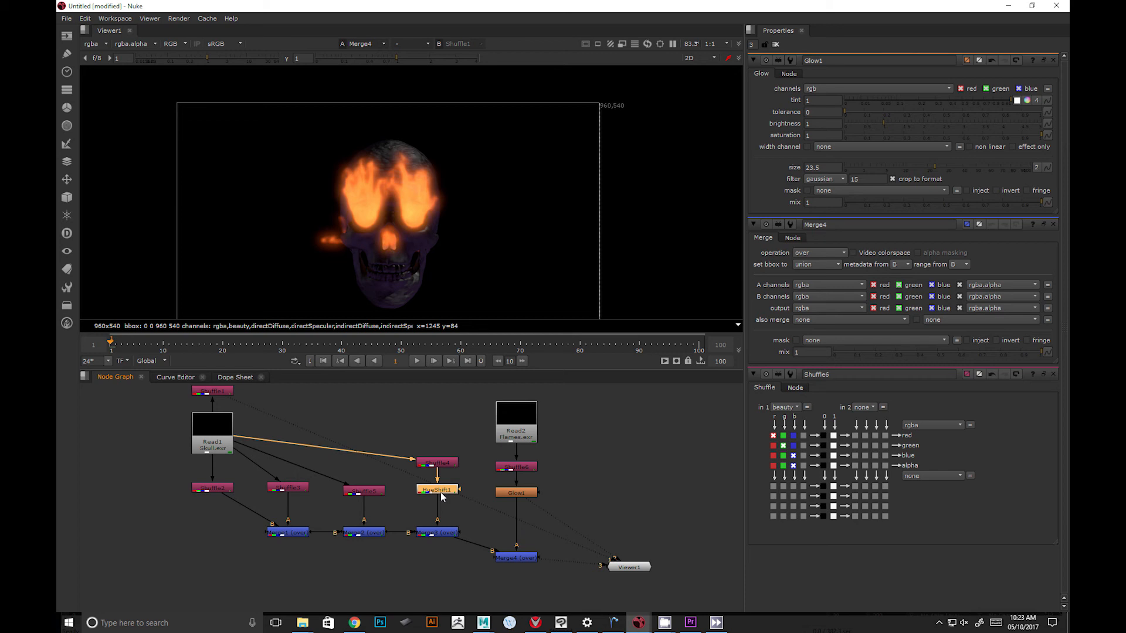
key(d)
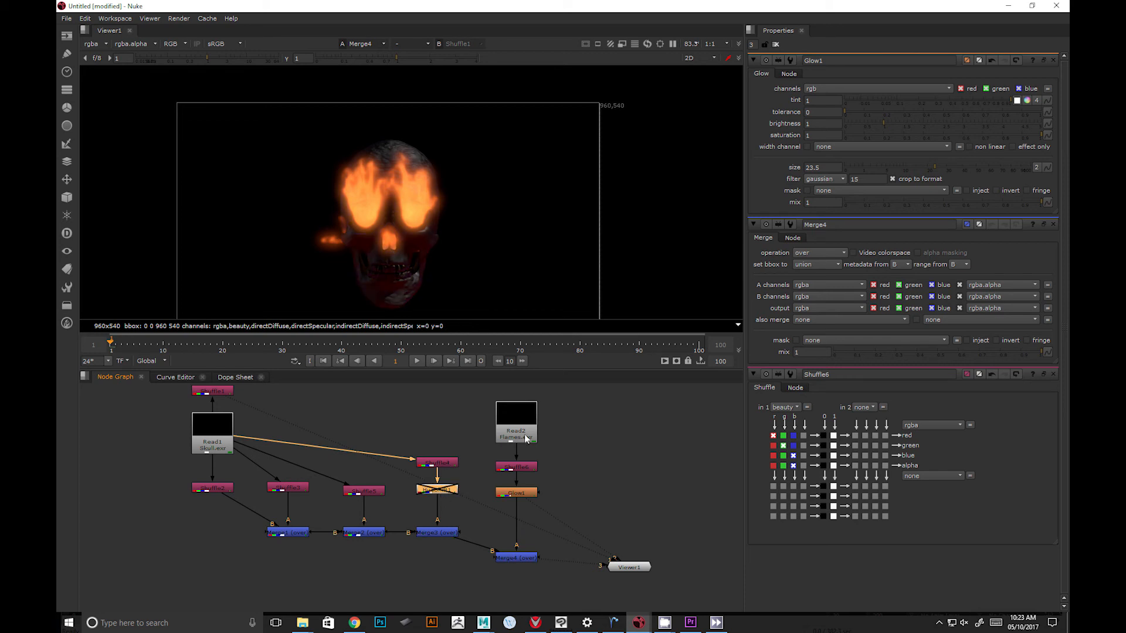
scroll(469, 259, down, 1)
scroll(425, 266, up, 2)
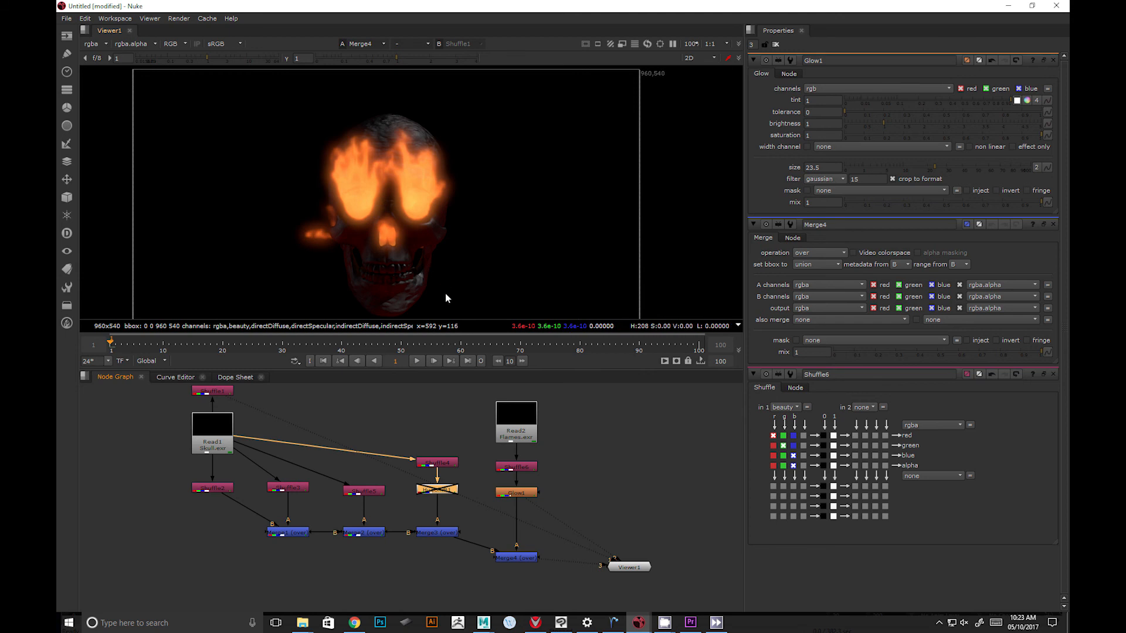
drag(516, 558, 516, 532)
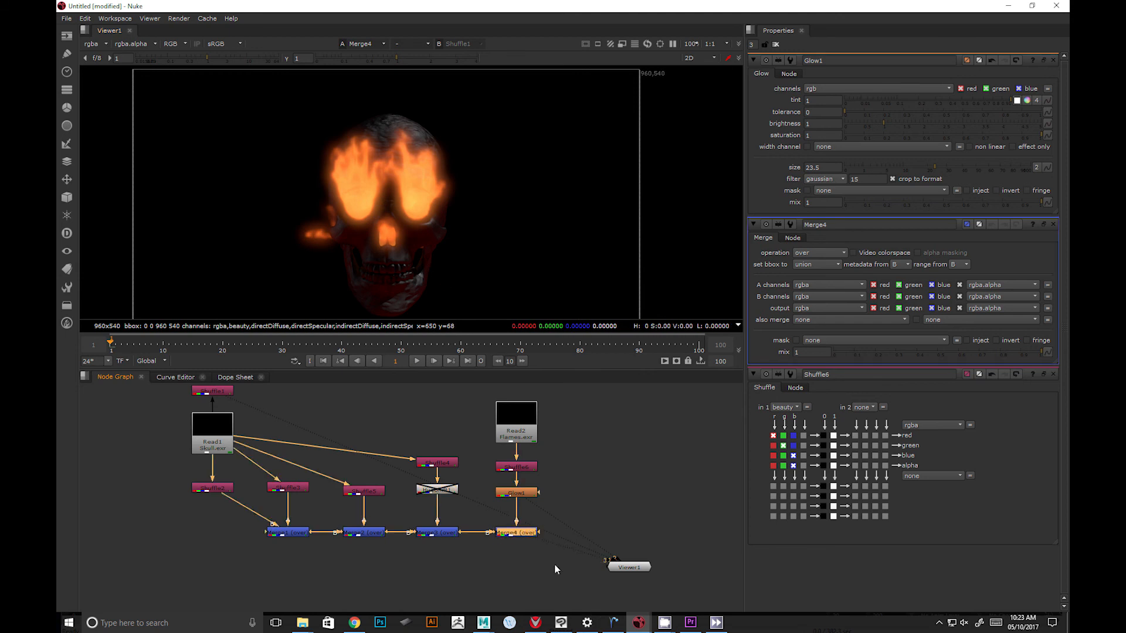
Add an unconnected Constant node and place it beneath the row of Merge nodes.
scroll(555, 565, down, 2)
middle_drag(547, 571, 505, 490)
scroll(506, 490, up, 3)
scroll(505, 490, down, 2)
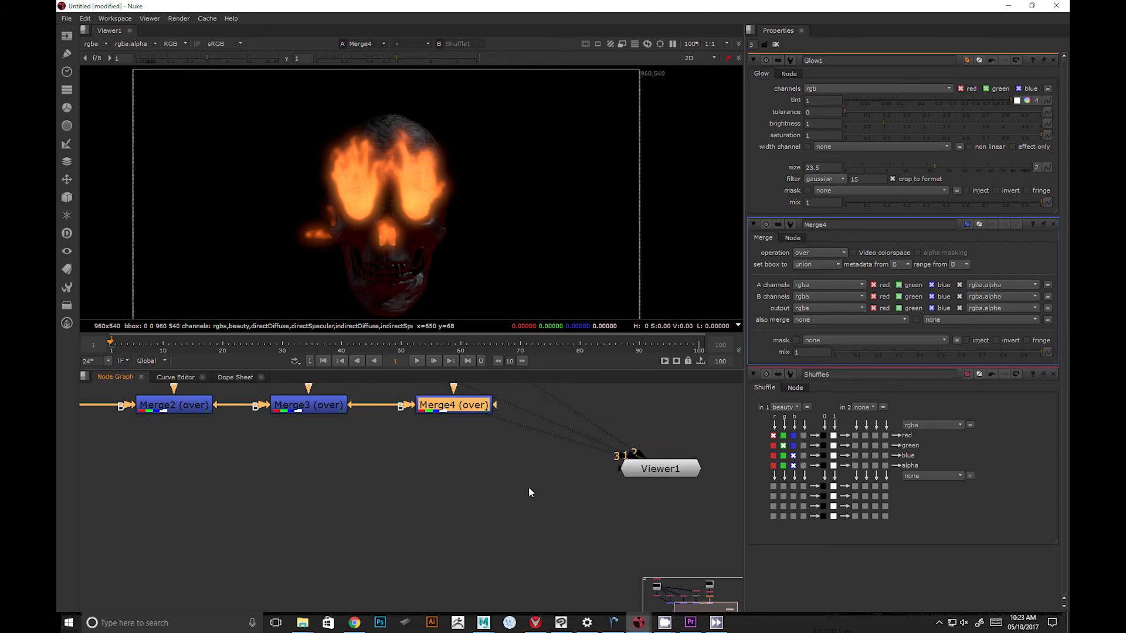
key(Tab)
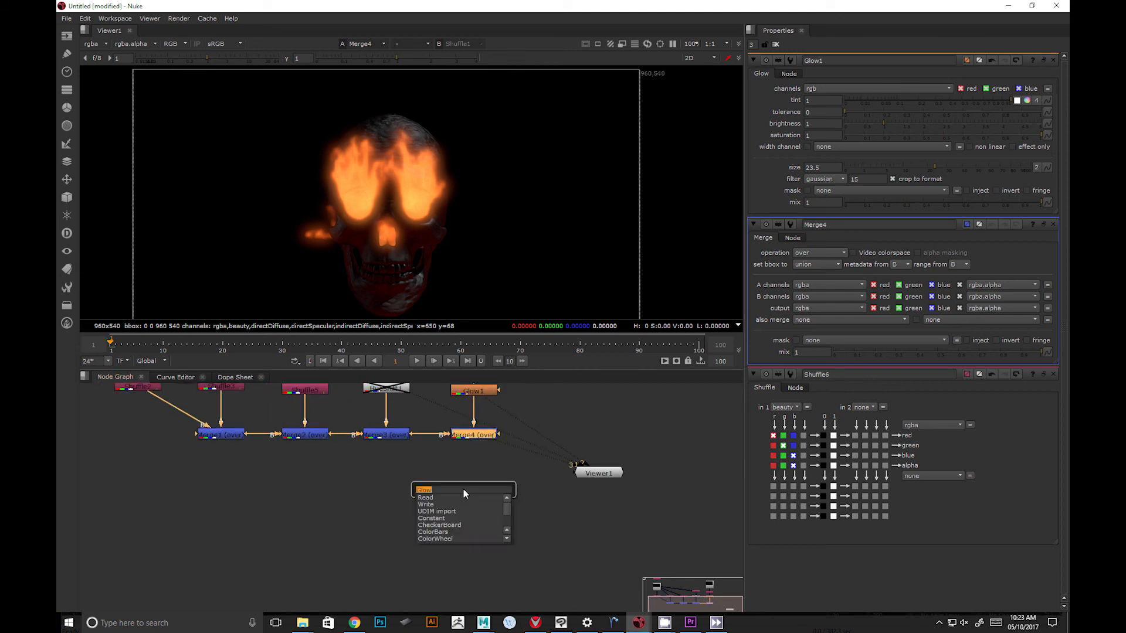
text(Constant)
key(Return)
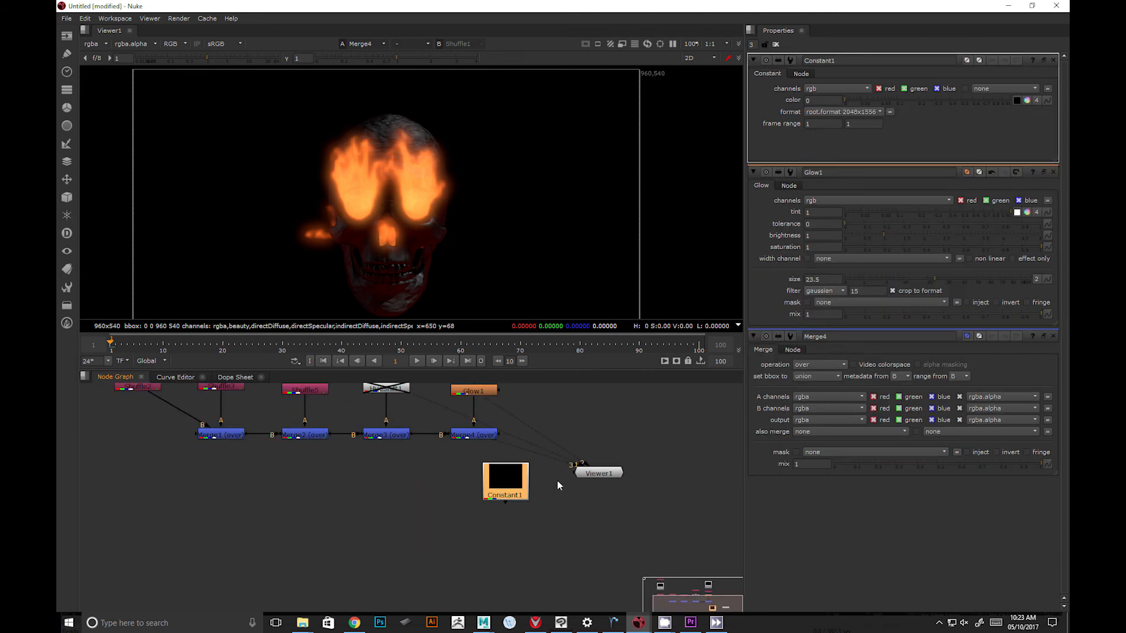
drag(505, 480, 456, 512)
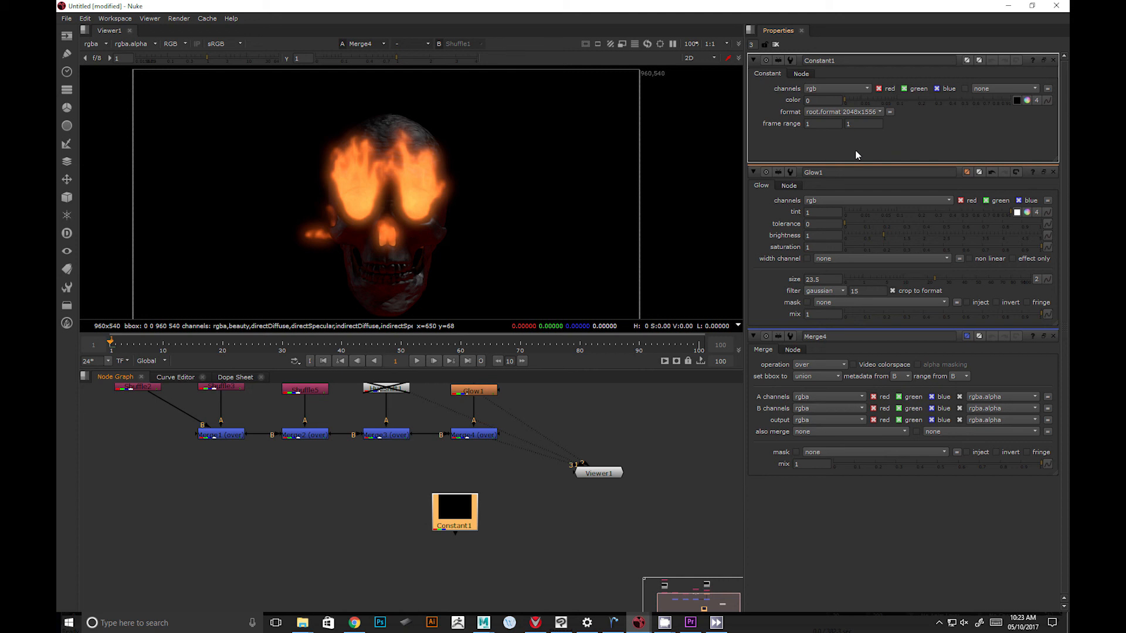
Check Read1's format, set Constant1's format to match at 960x540, and reposition Constant1 beneath Merge3.
scroll(393, 498, down, 2)
scroll(399, 460, up, 3)
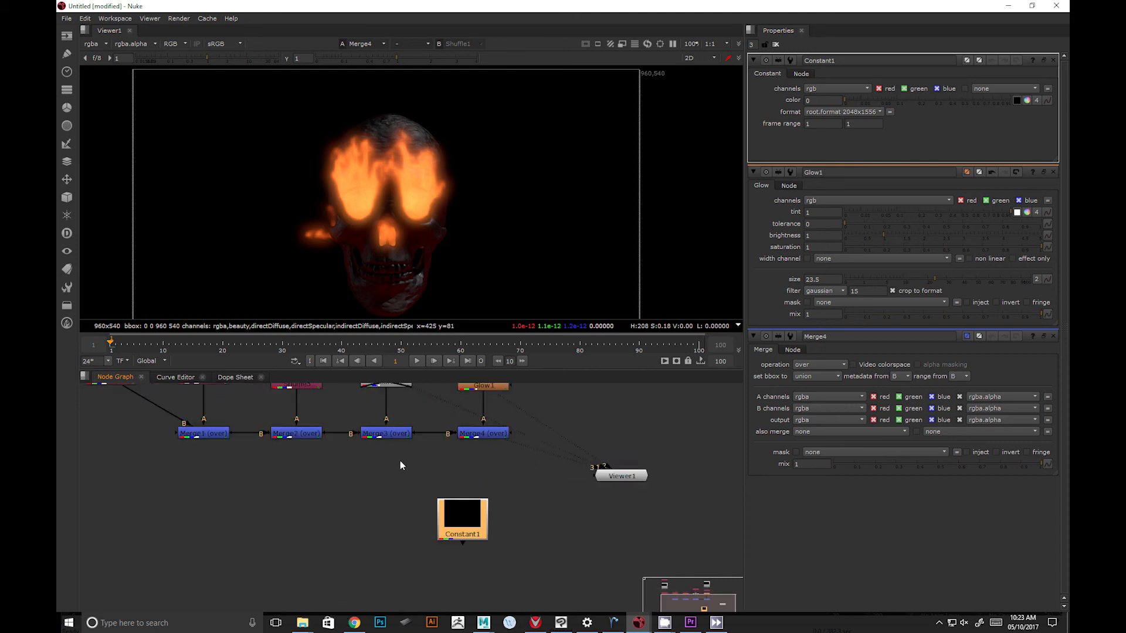
middle_drag(399, 460, 447, 503)
scroll(444, 551, down, 2)
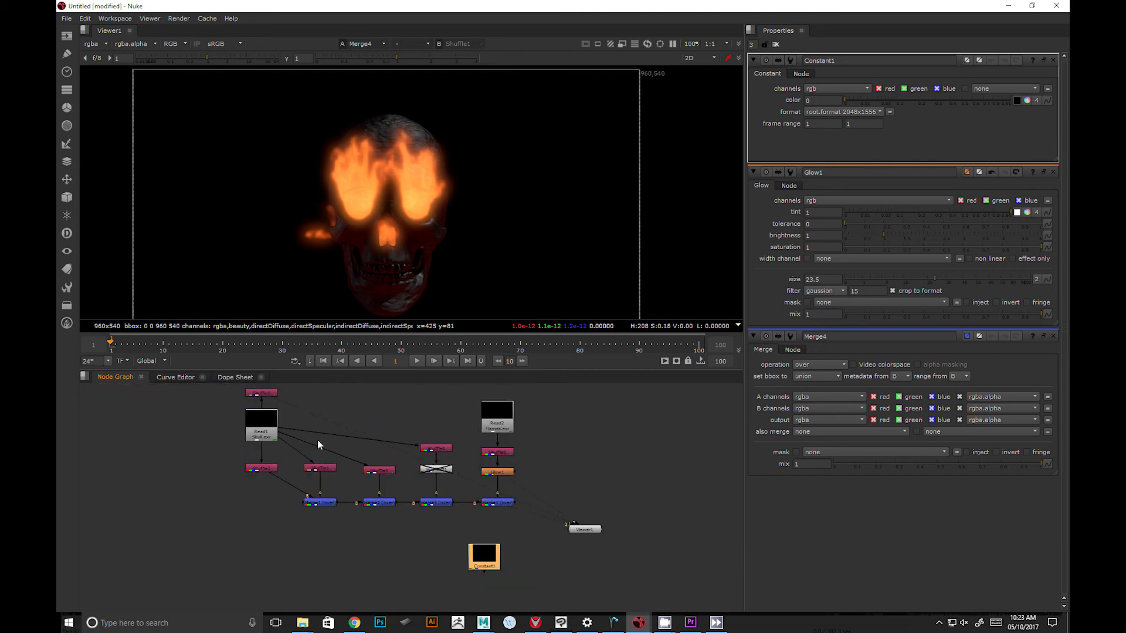
double_click(267, 419)
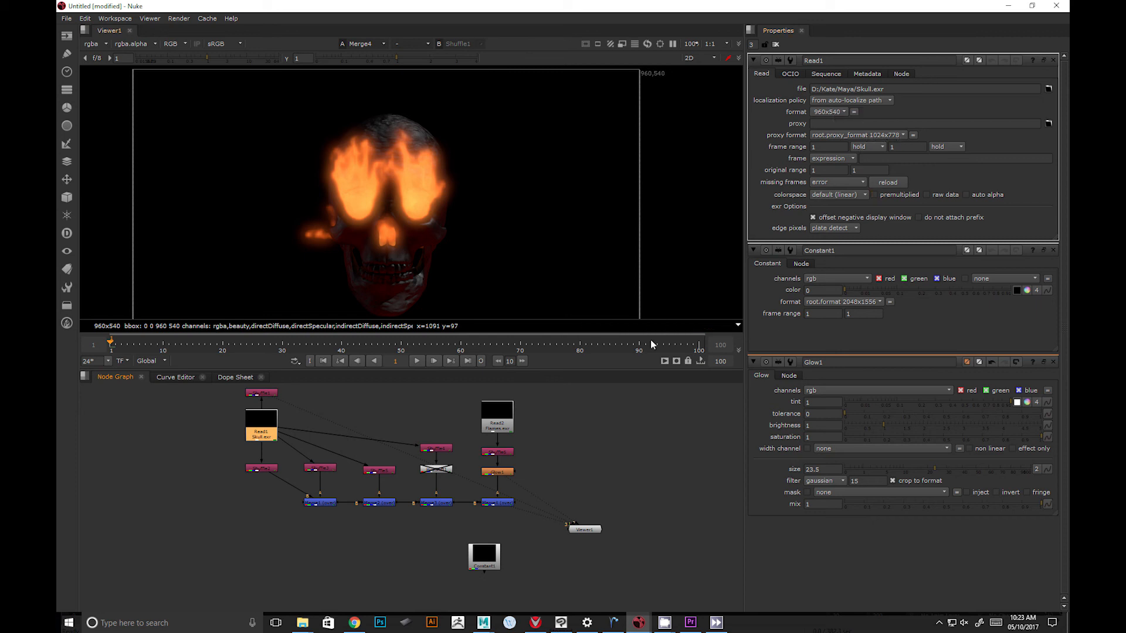
double_click(486, 555)
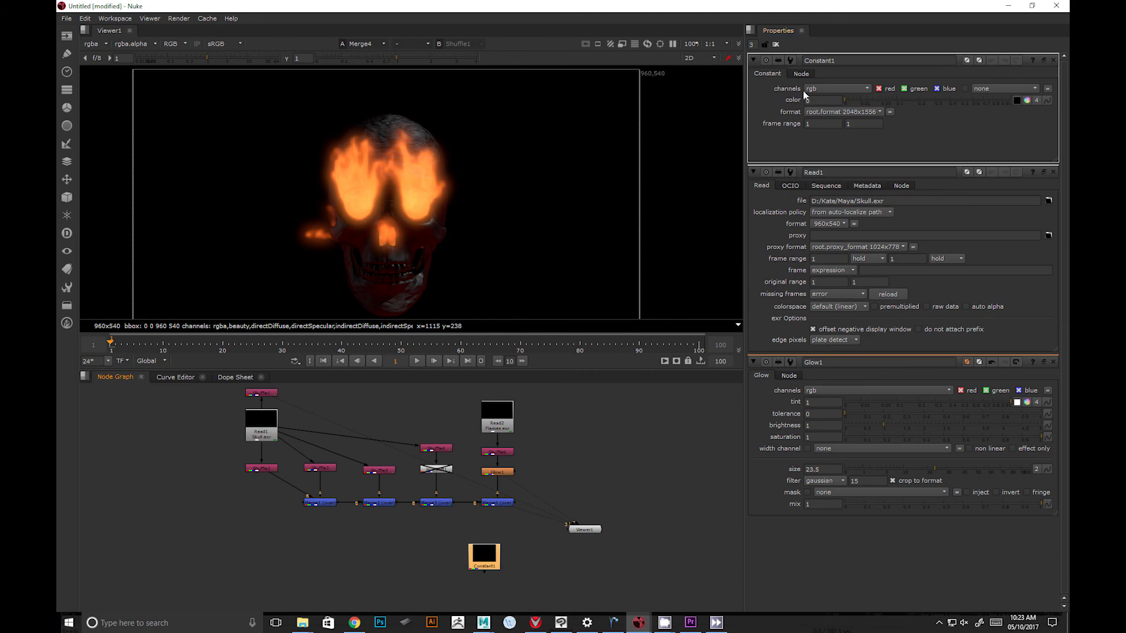
click(851, 89)
click(834, 68)
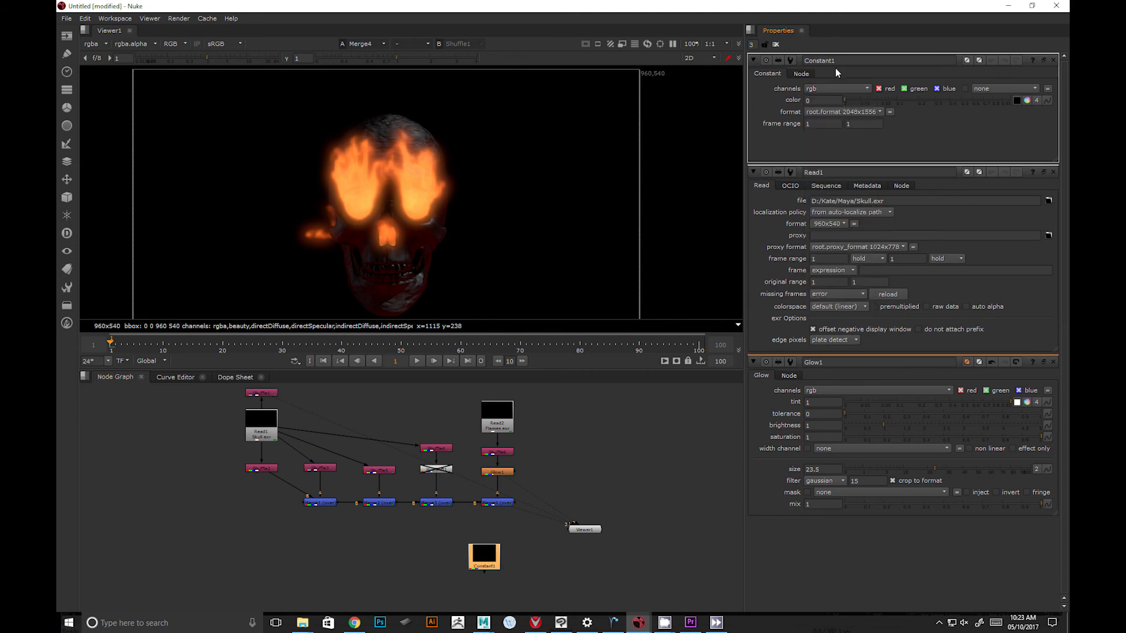
click(844, 111)
click(883, 333)
drag(472, 557, 412, 545)
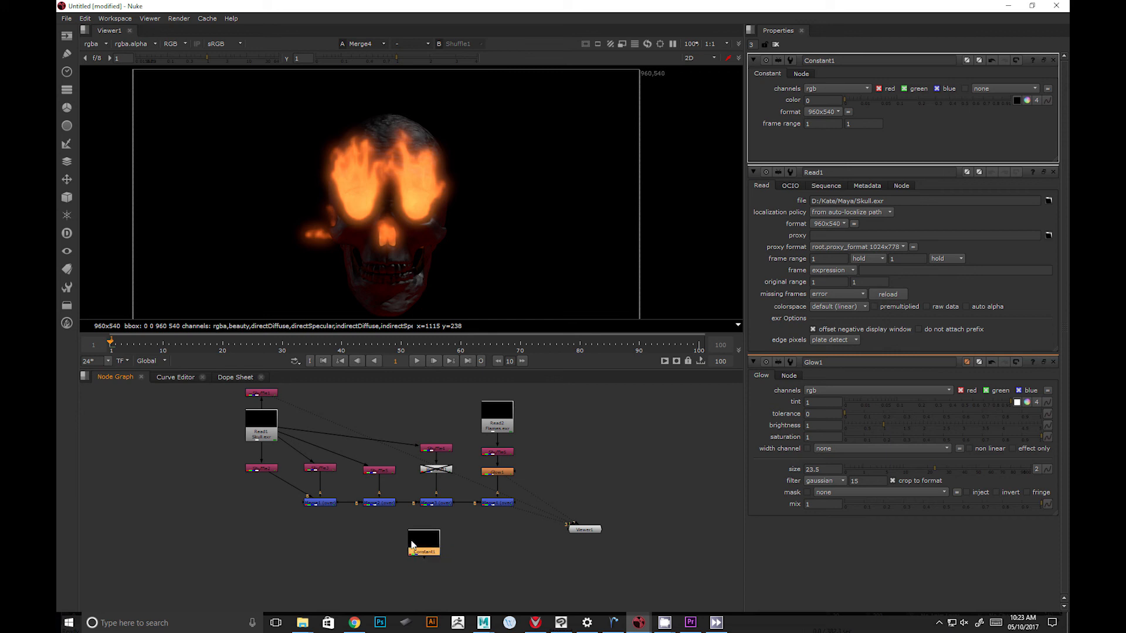
Add a Merge node beneath Merge4, connect Merge4 as foreground and Constant1 as background, and show it in the viewer.
click(475, 553)
key(Tab)
text(merge)
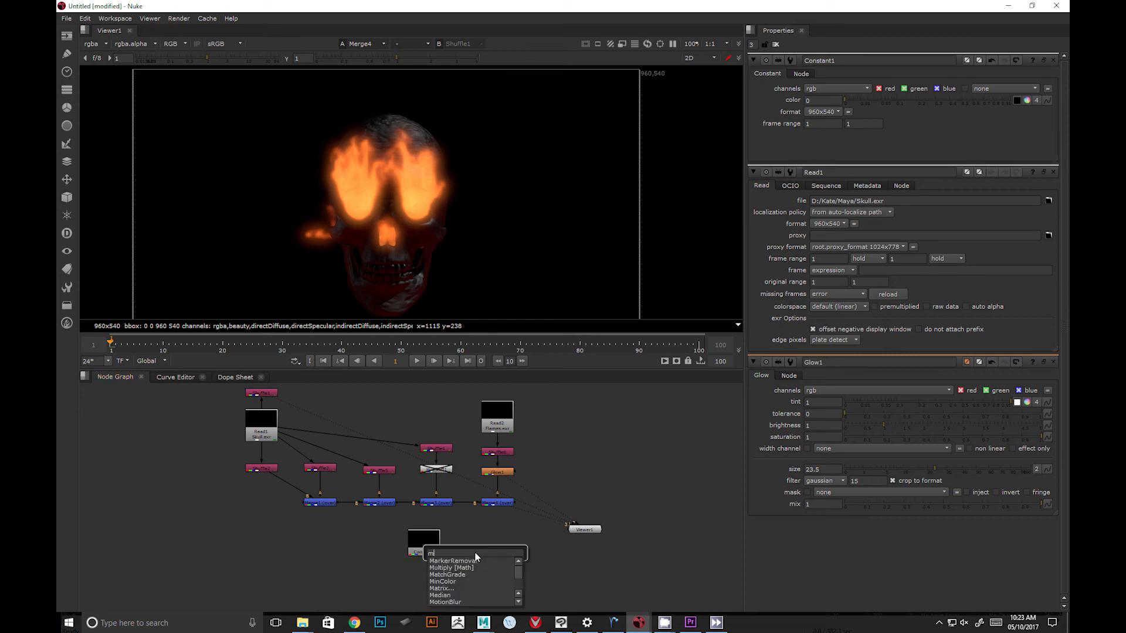
key(Return)
drag(469, 543, 497, 505)
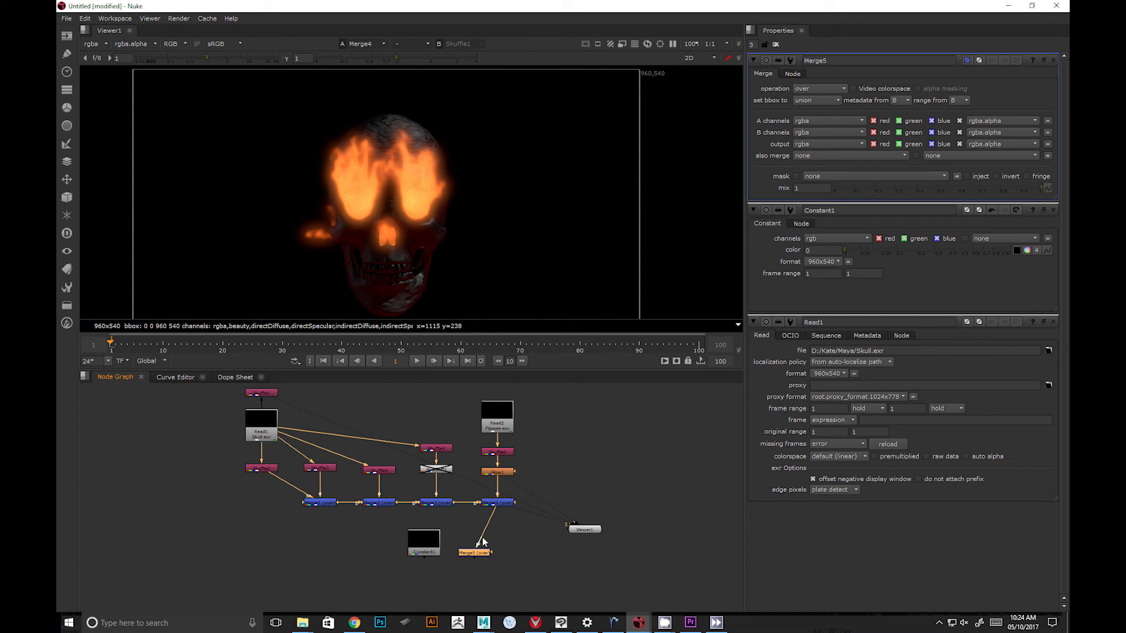
drag(460, 550, 491, 547)
key(3)
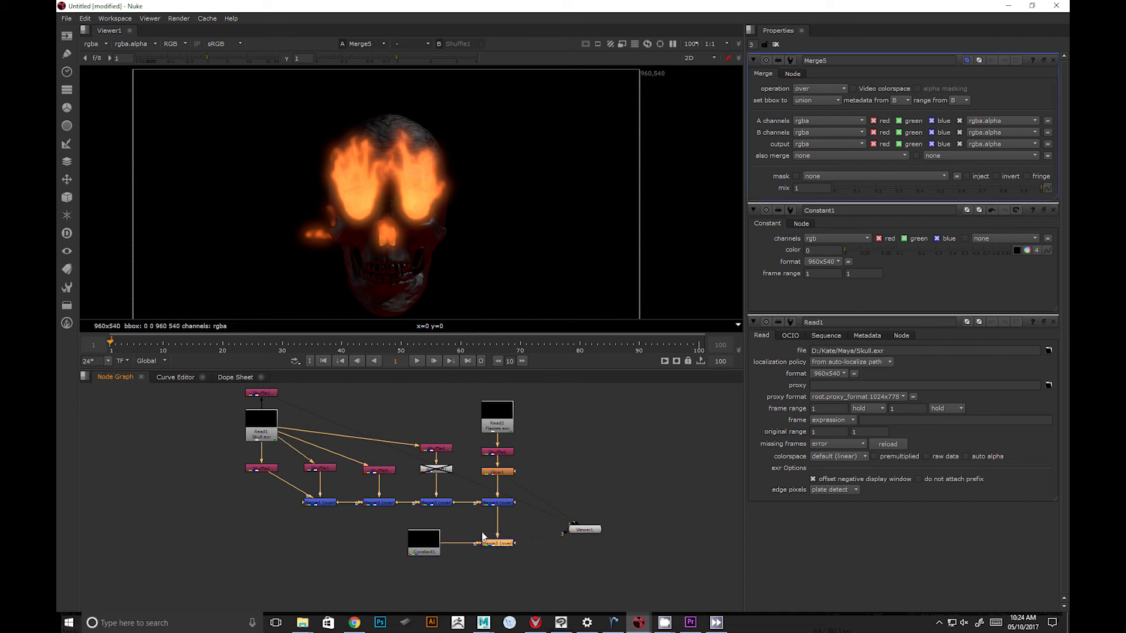
Set Constant1's color to a uniform grey of 0.385.
click(433, 536)
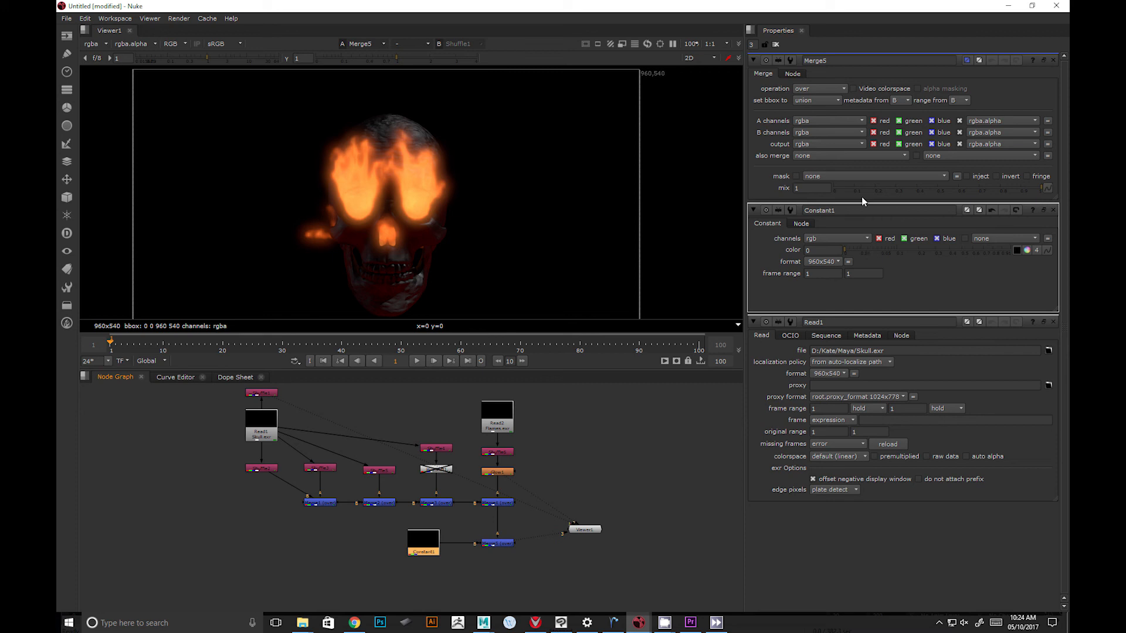
double_click(427, 545)
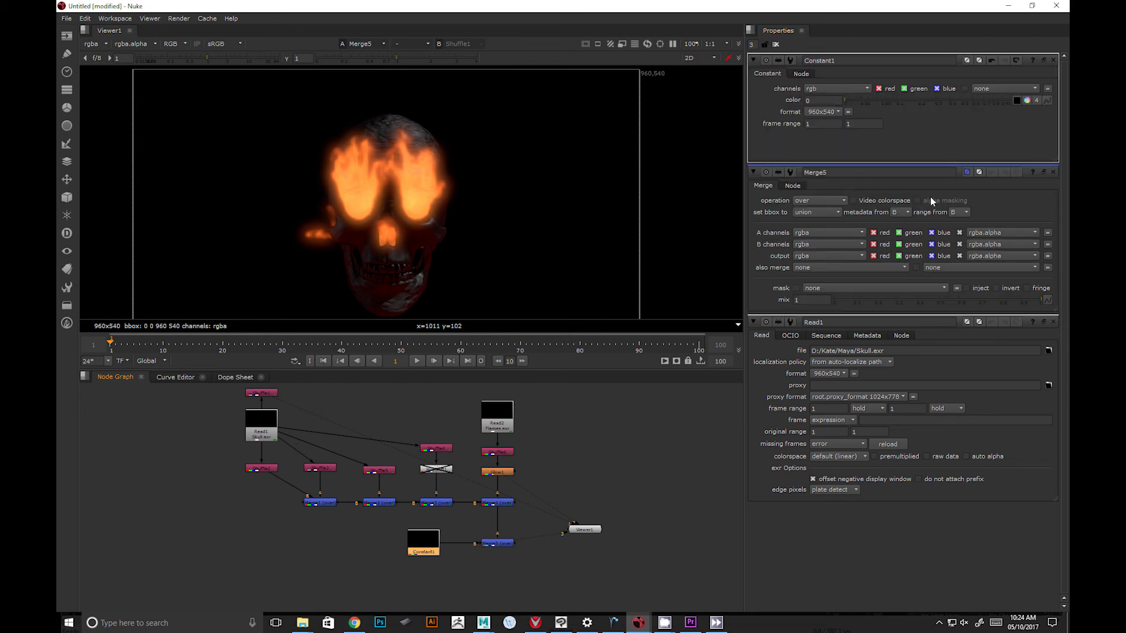
drag(901, 97, 1049, 150)
drag(982, 142, 945, 136)
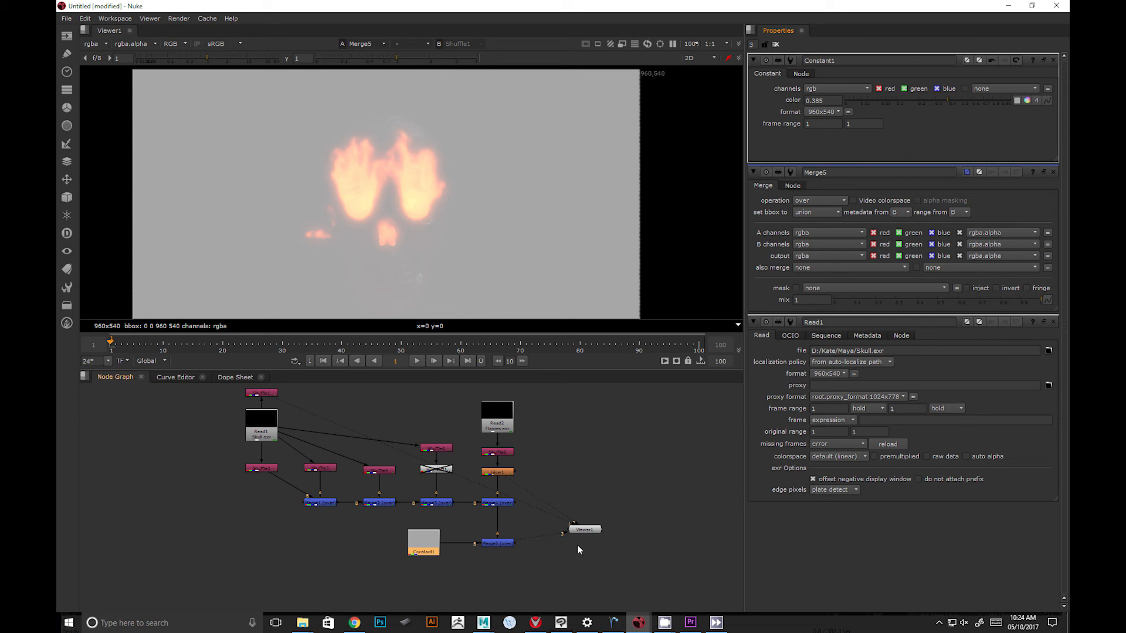
Move Constant1 and Merge5 together further down the node graph to make room beneath Merge4.
double_click(494, 503)
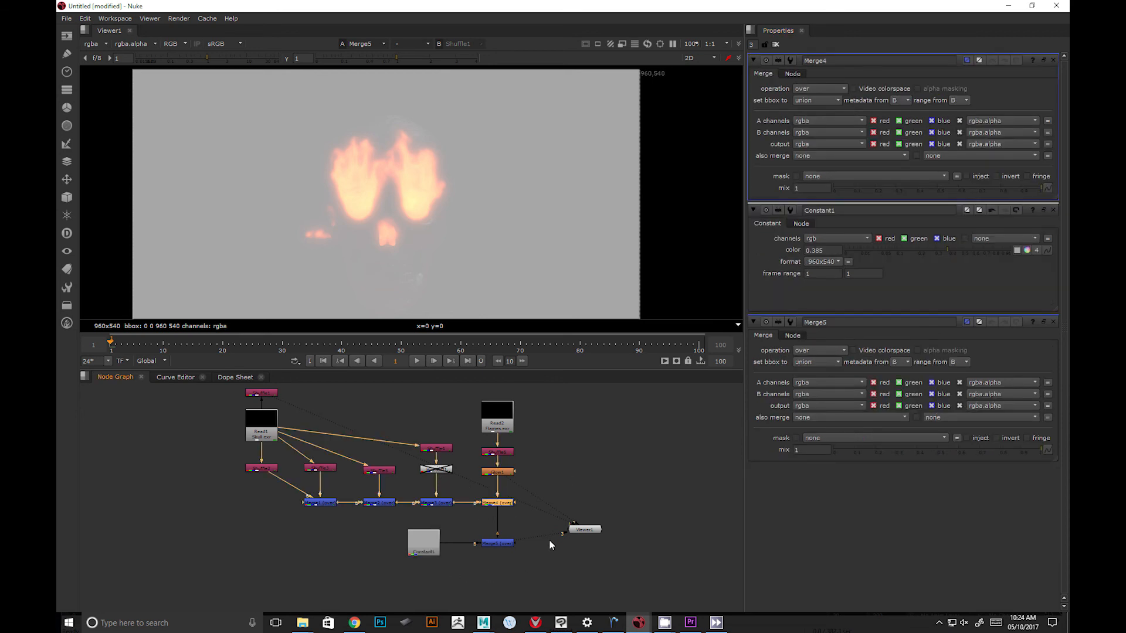
drag(536, 514, 390, 612)
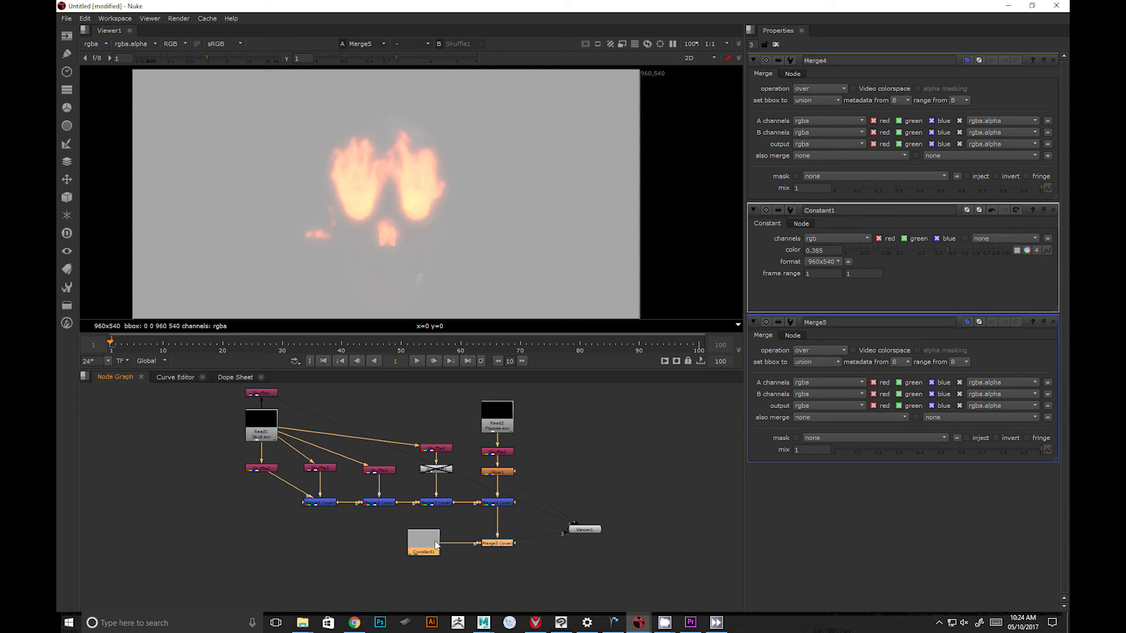
drag(435, 545, 433, 593)
click(524, 547)
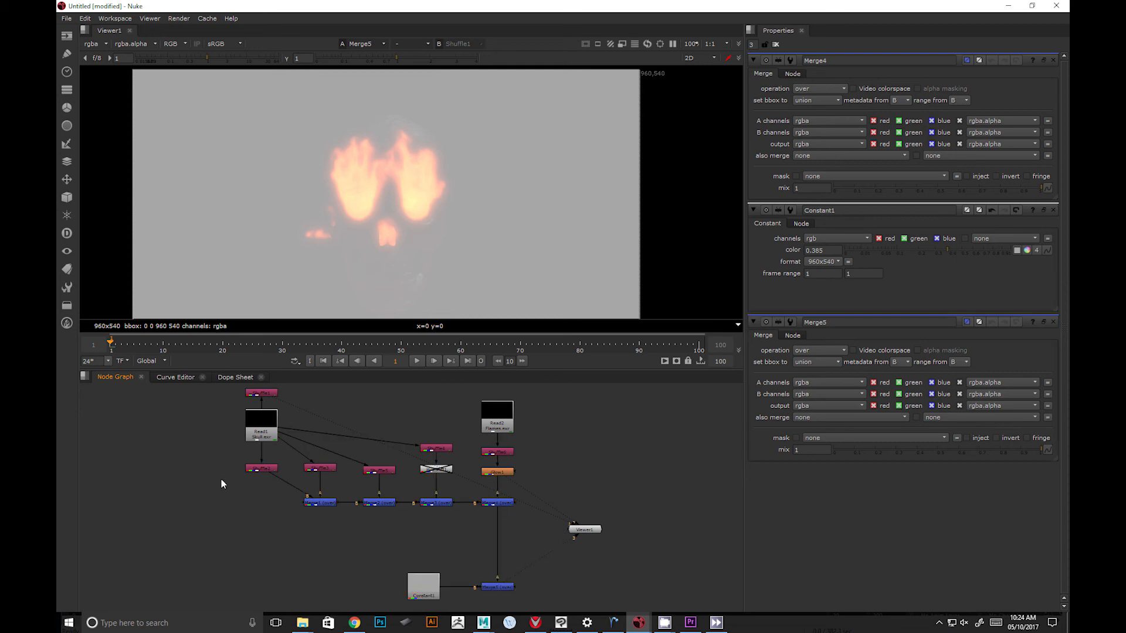
double_click(271, 422)
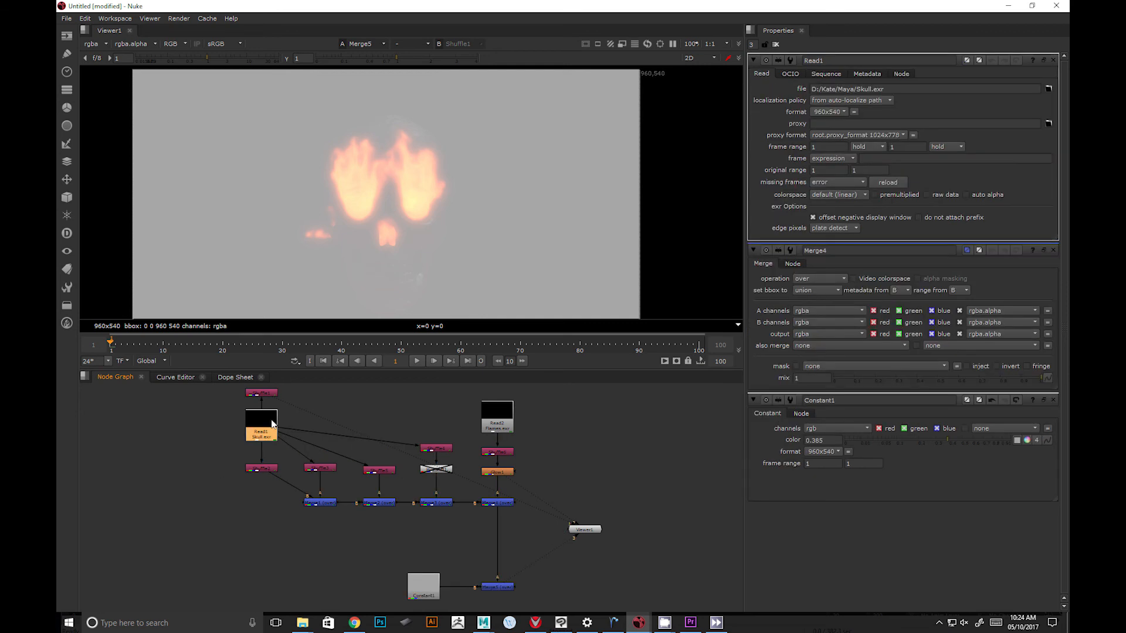
key(Tab)
text(shuffle)
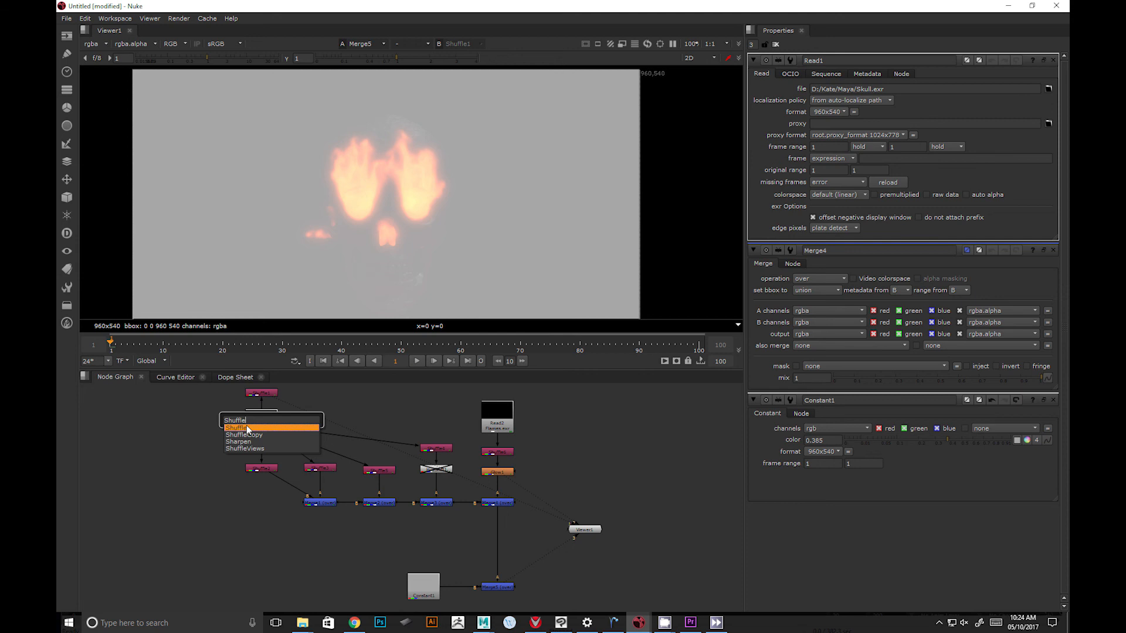
key(Return)
key(ctrl+z)
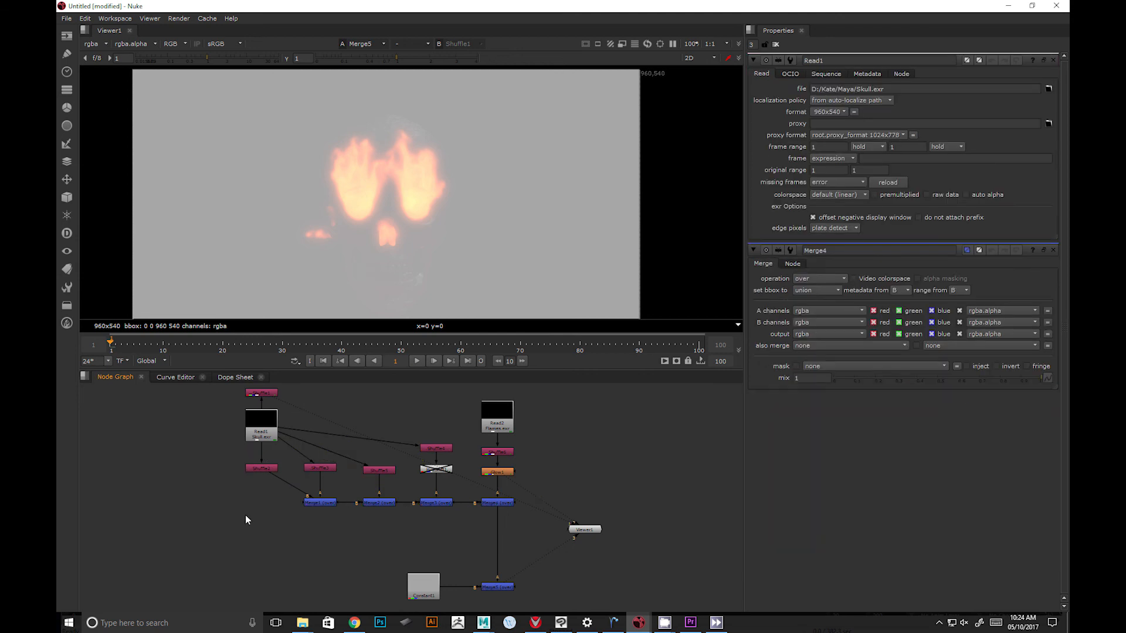
Add a Shuffle node fed by Read1, place it clear of the other Shuffle nodes, and set its in 1 layer to alpha.
key(Tab)
text(sh)
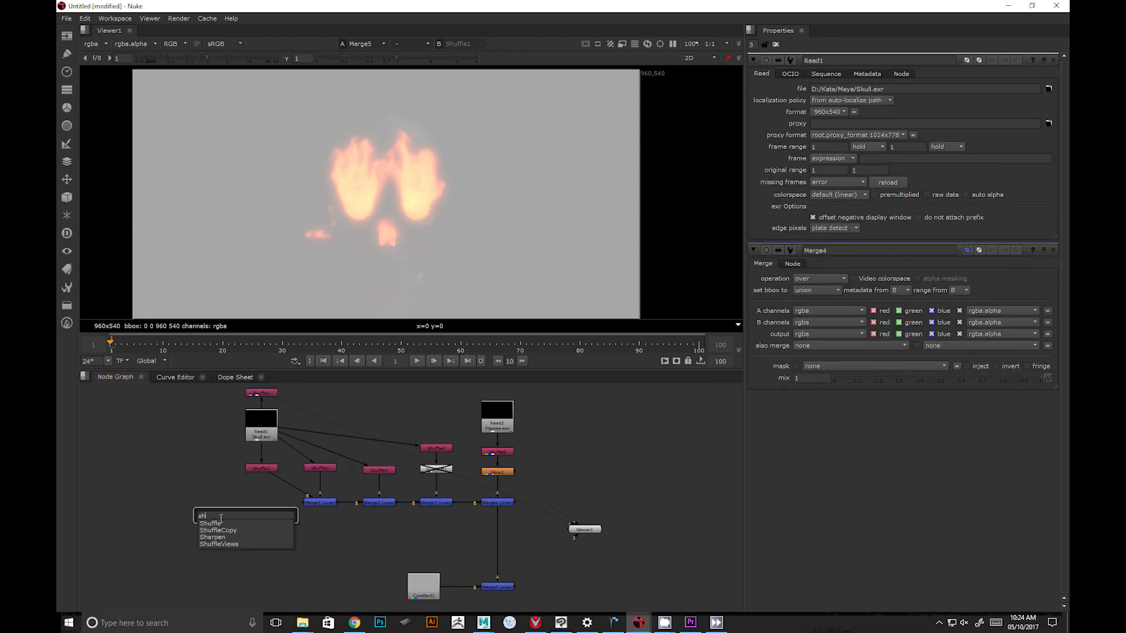
click(220, 522)
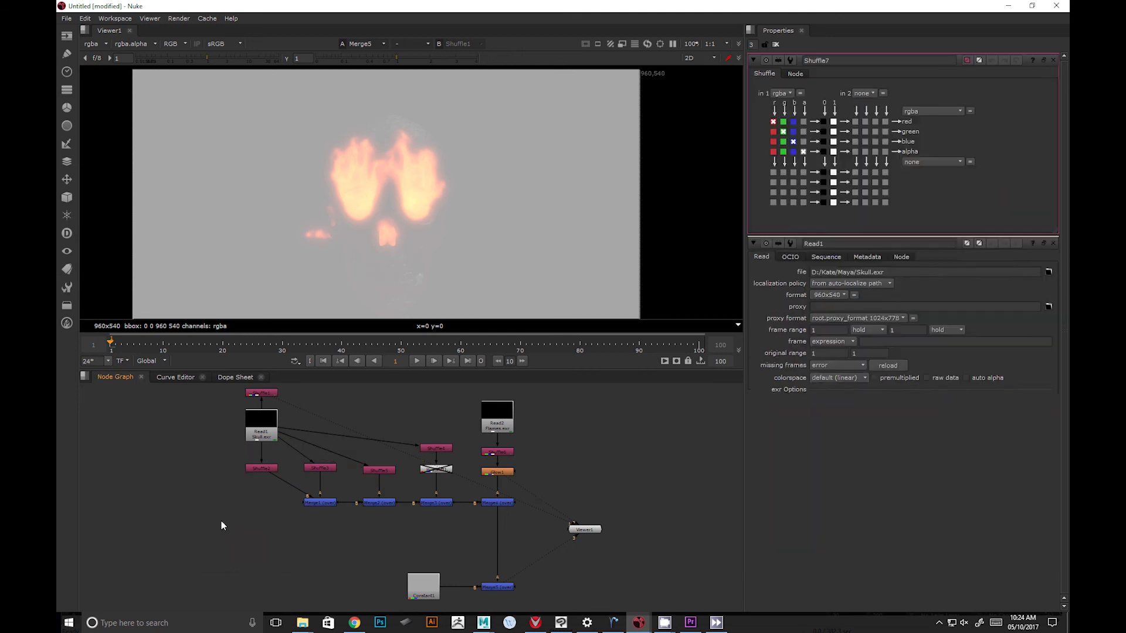
drag(237, 503, 261, 433)
drag(243, 518, 203, 506)
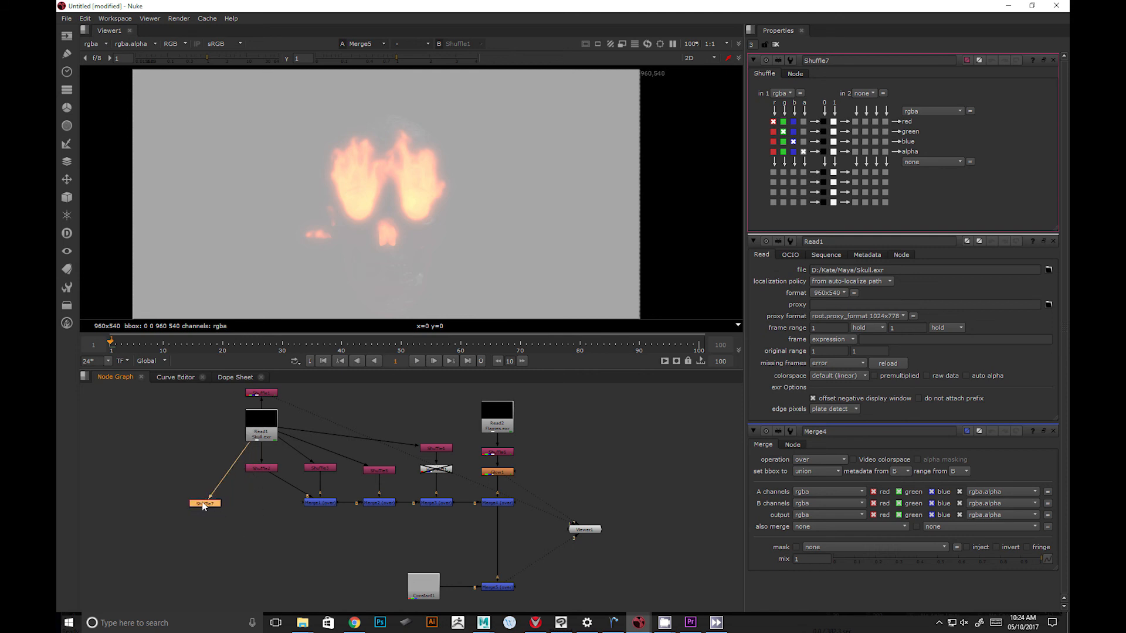
click(780, 93)
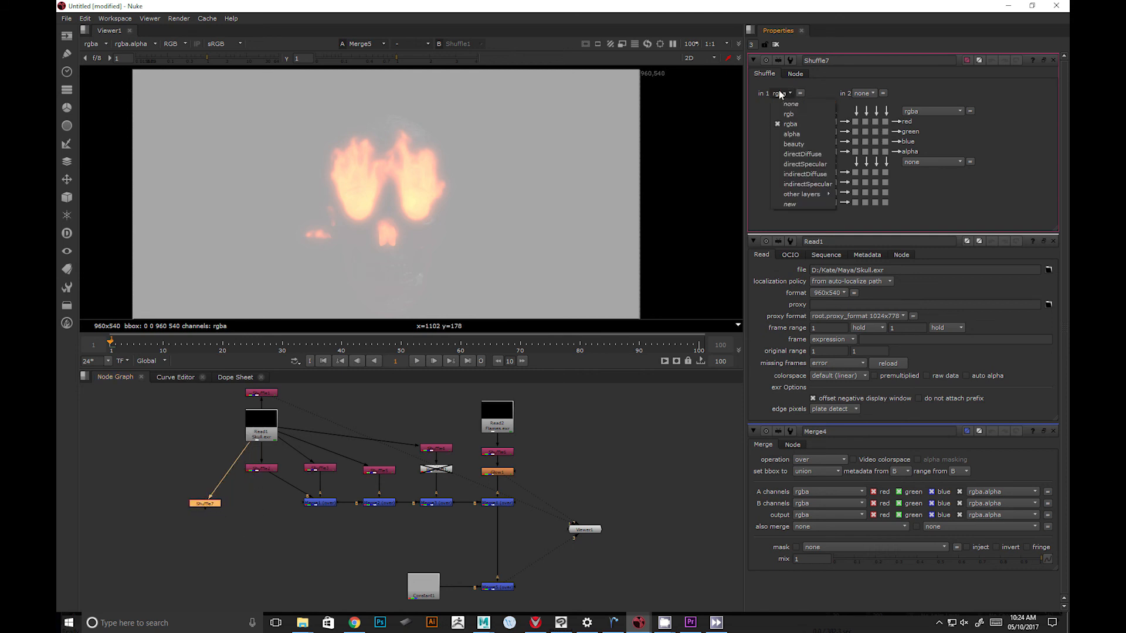
click(821, 134)
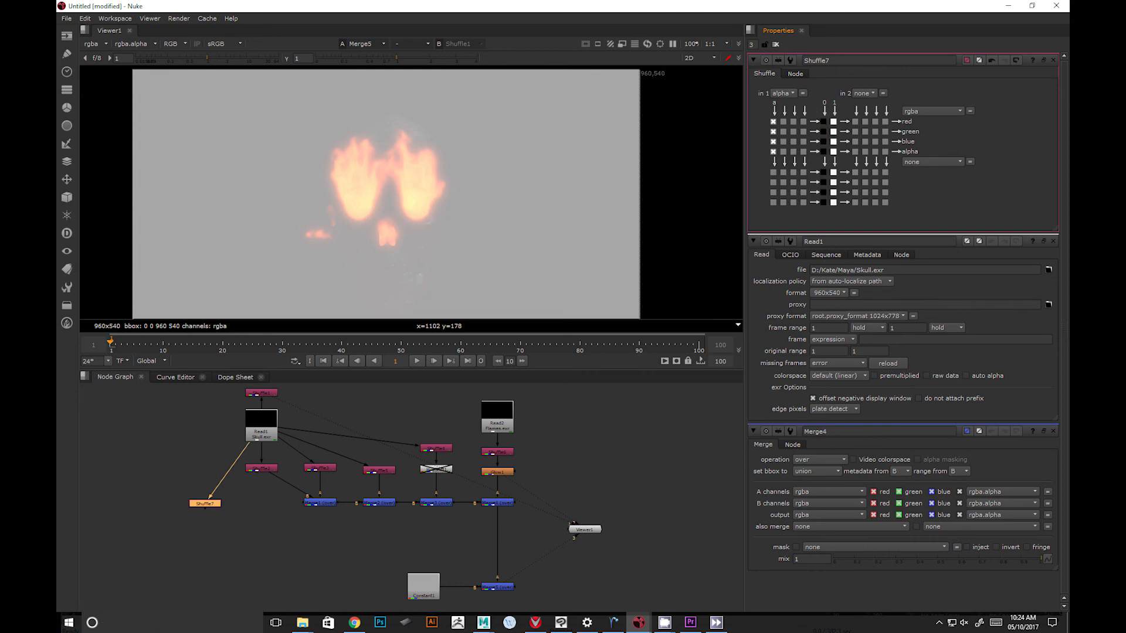
click(277, 554)
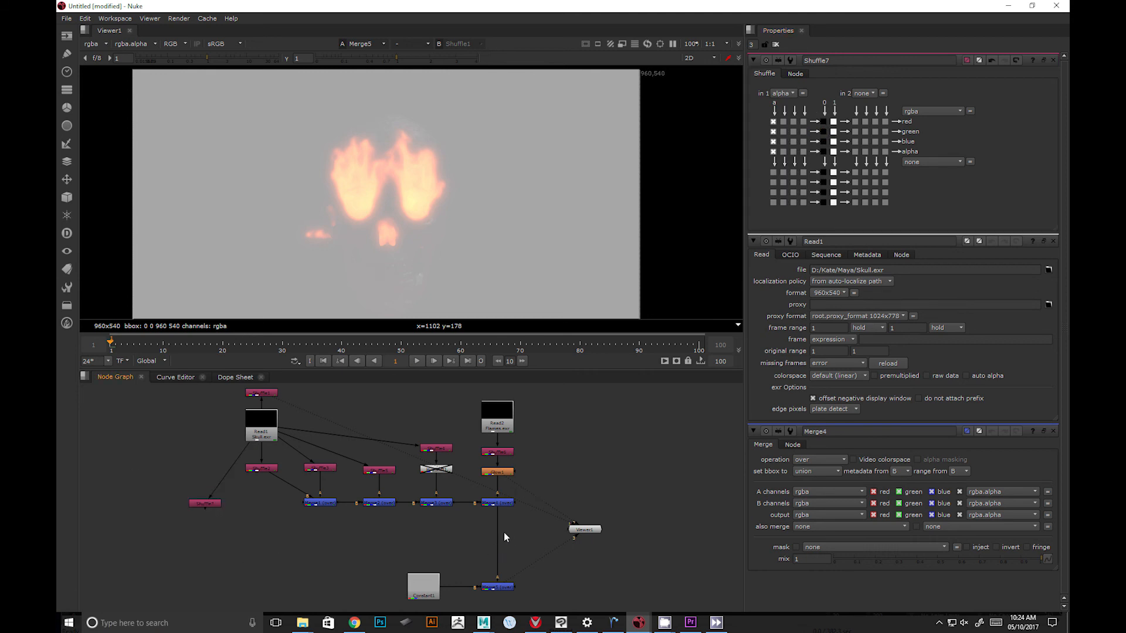
Insert a Copy node between Merge4 and Merge5.
double_click(498, 503)
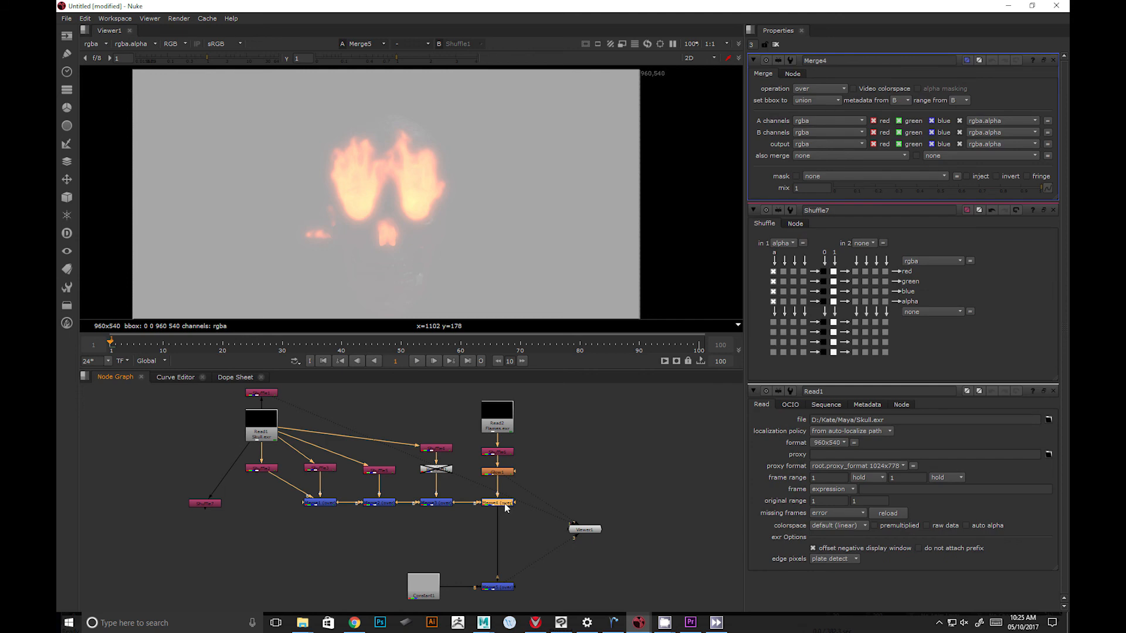
key(Tab)
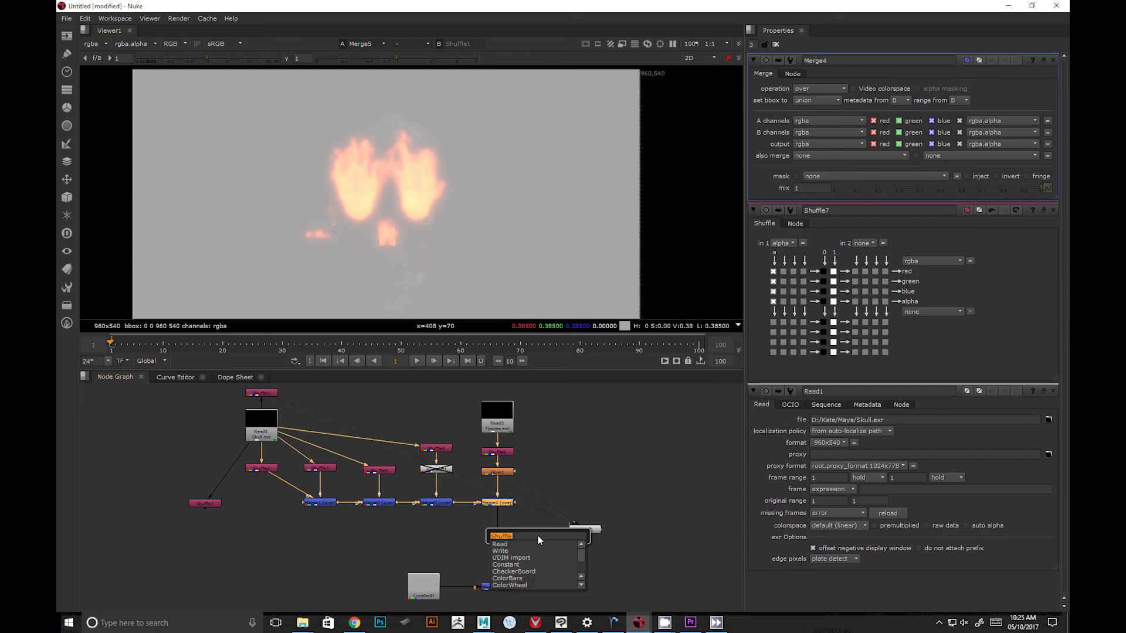
text(copy)
click(493, 544)
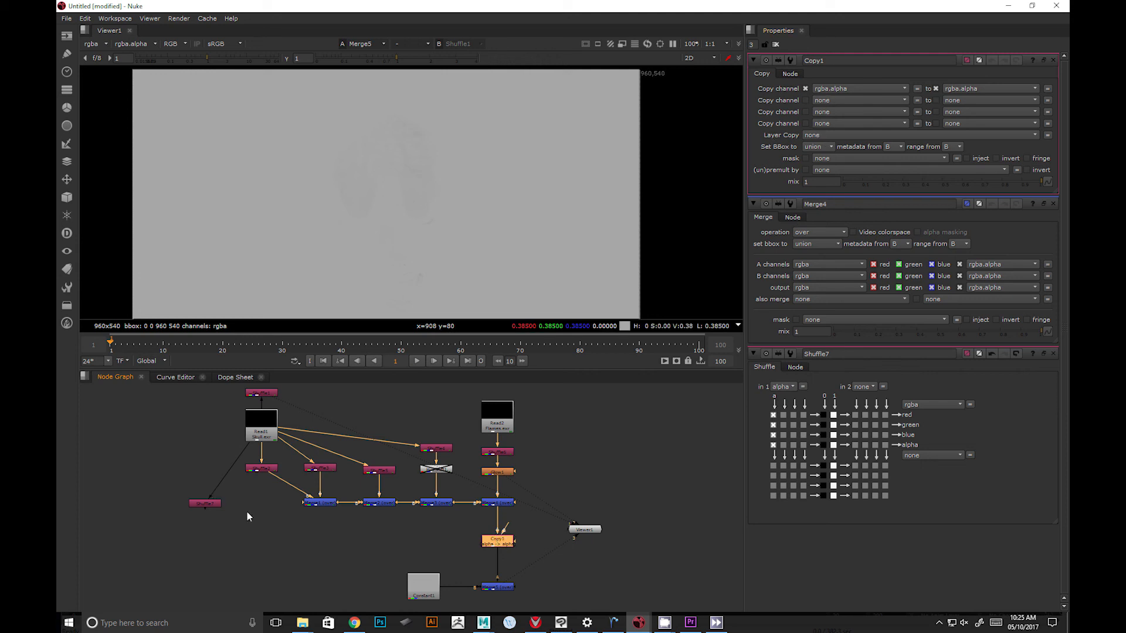
Connect Copy1's A input to Shuffle7 and its B input to Merge4, then reposition Shuffle7 away from the Merge row.
drag(218, 506, 295, 556)
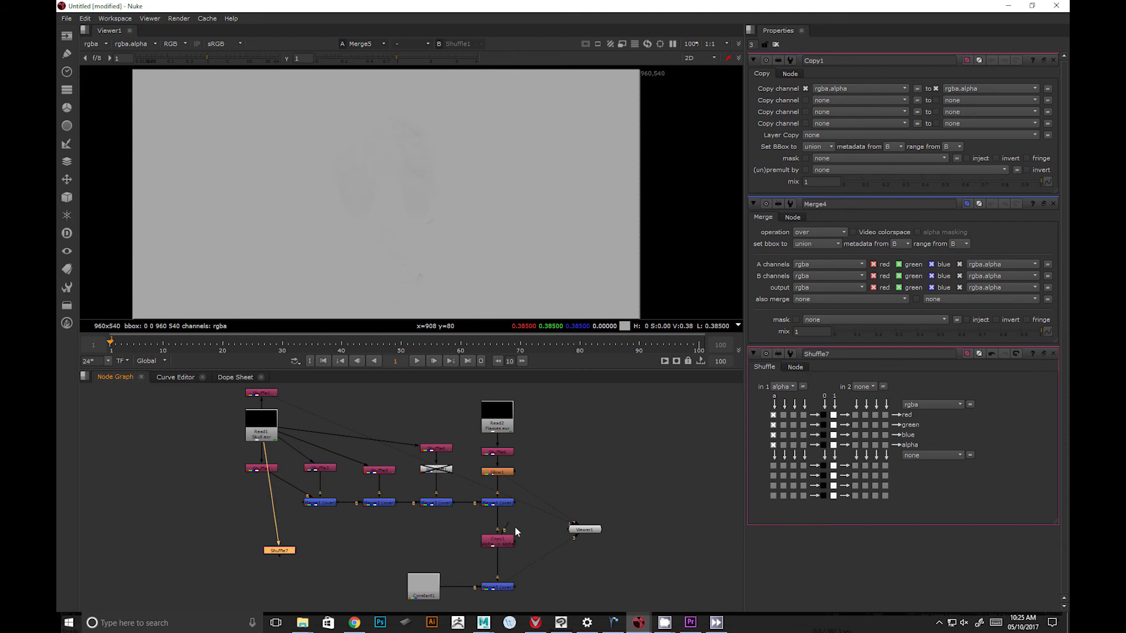
click(502, 540)
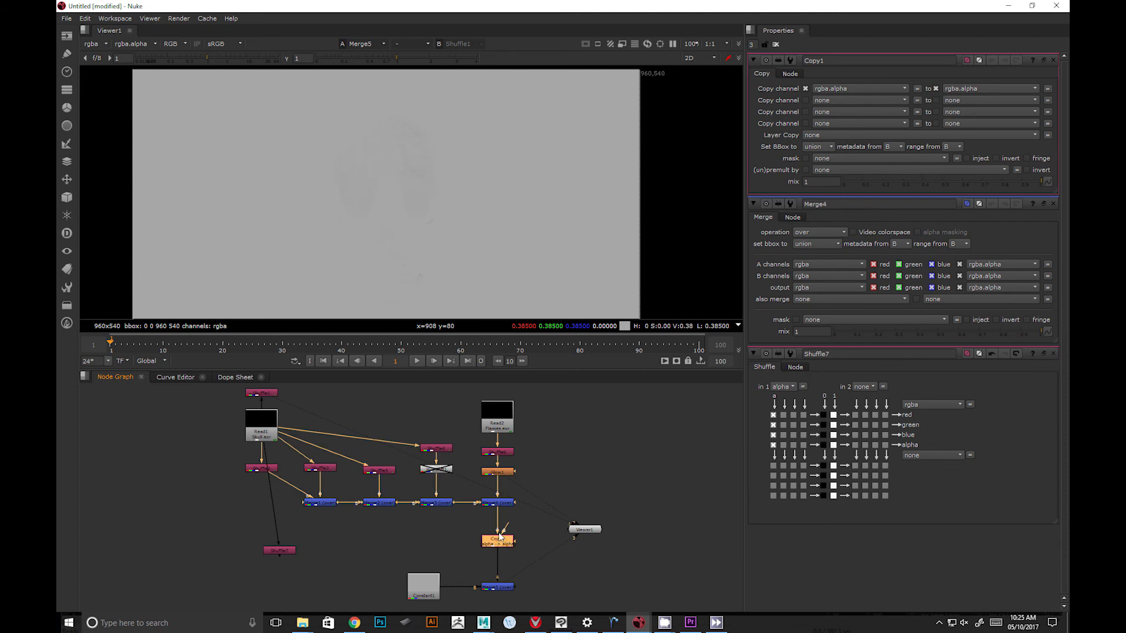
drag(498, 532, 283, 550)
drag(505, 515, 499, 504)
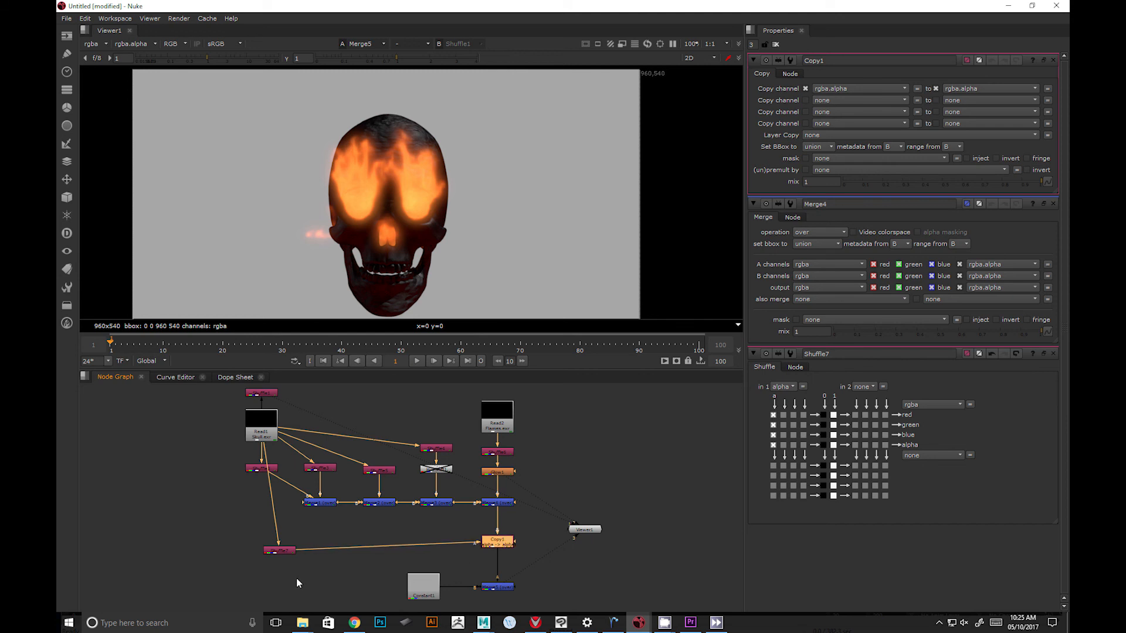
drag(276, 553, 204, 533)
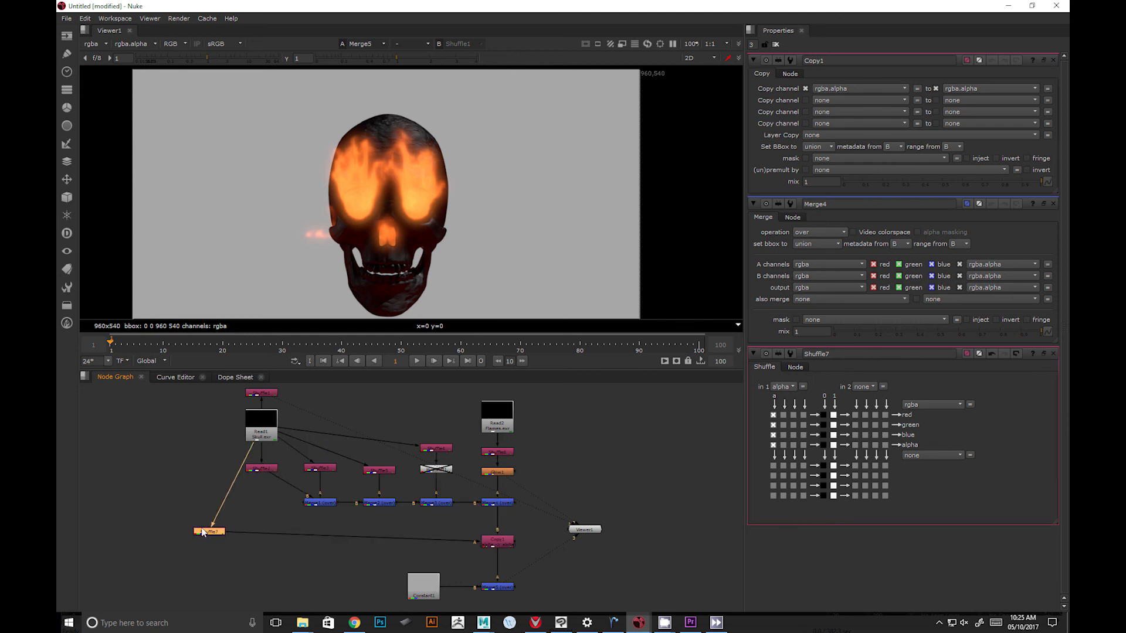
Split Constant1's color into separate channels and set red to 0.3, green to 0.82 and blue to 0.062.
double_click(424, 586)
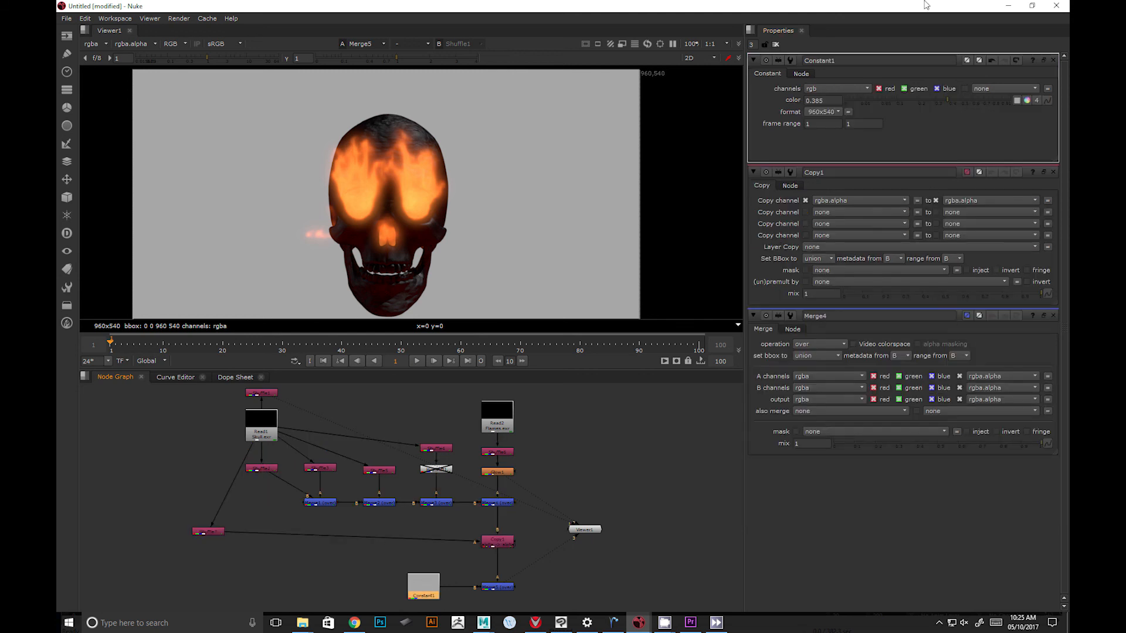
click(1027, 102)
click(969, 136)
click(995, 123)
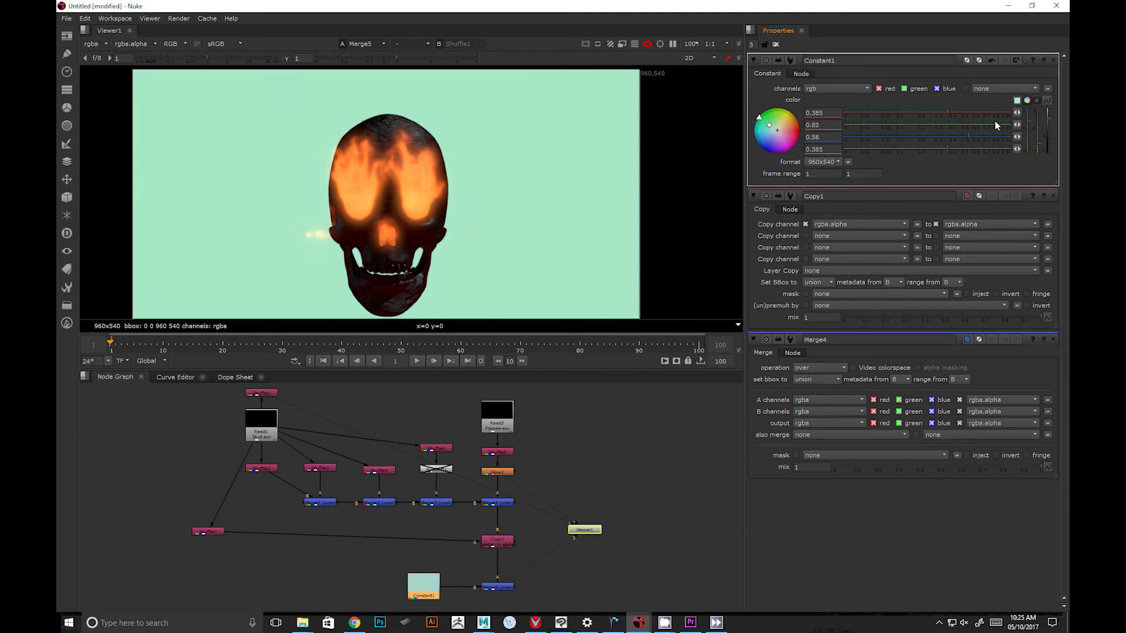
drag(955, 111, 932, 112)
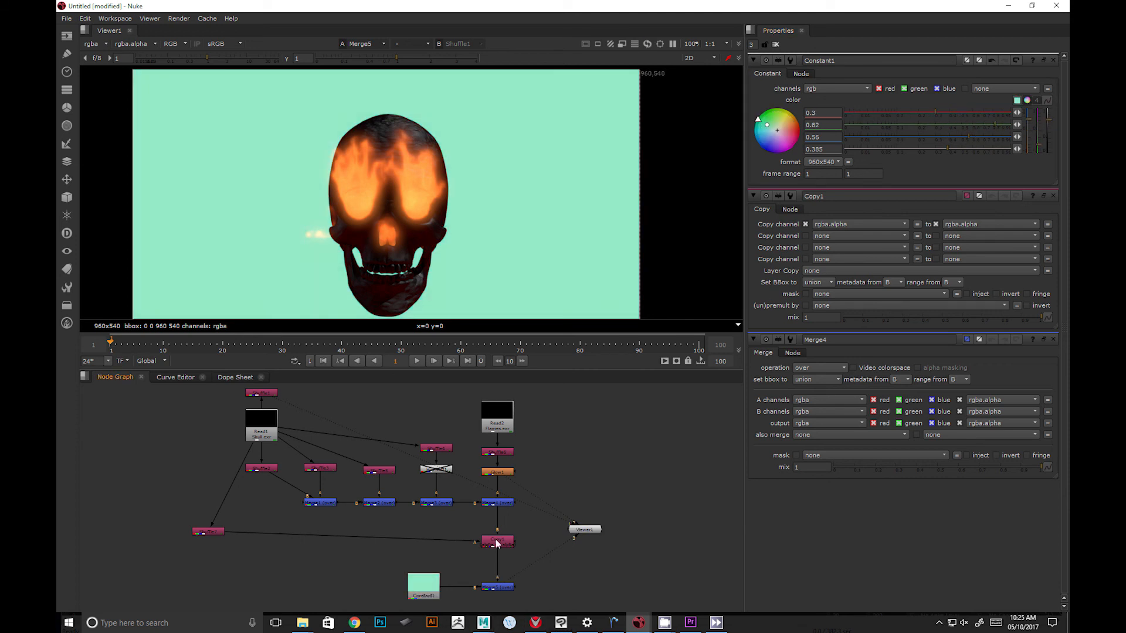
click(886, 140)
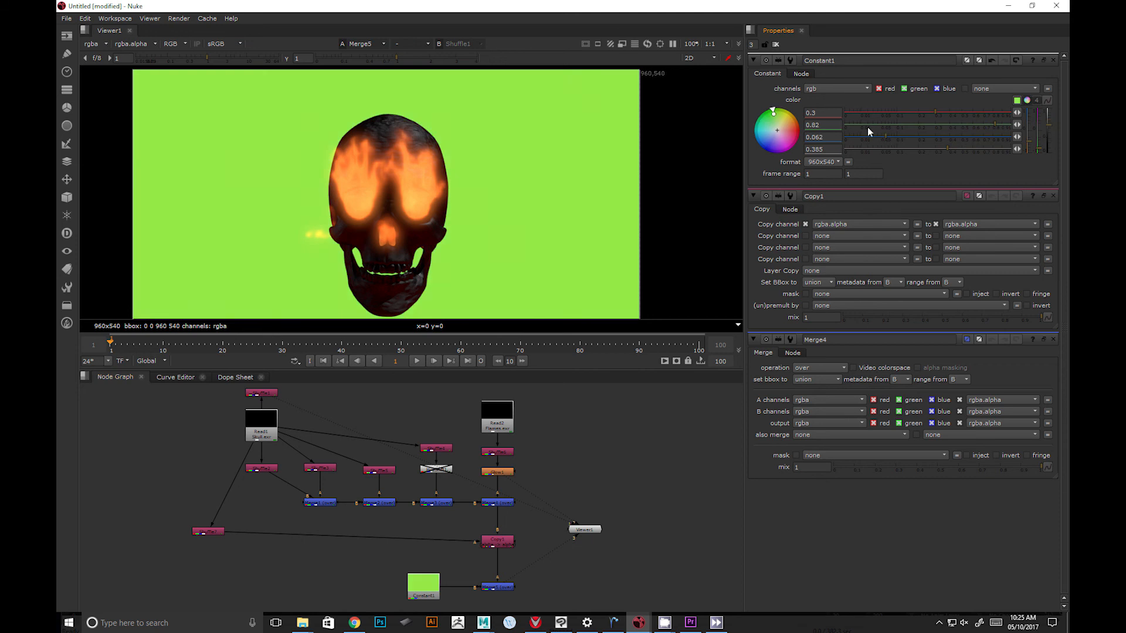
Darken Constant1's color to red 0, green 0.0045 and blue 0.003.
click(855, 125)
drag(853, 112, 831, 112)
click(853, 137)
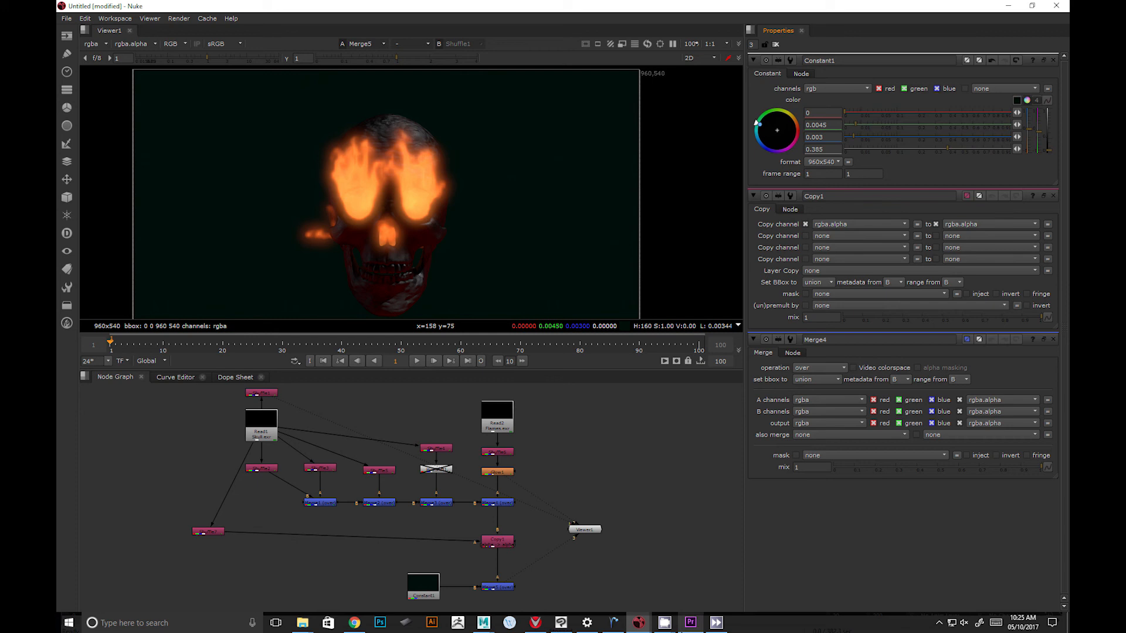
mouse_move(664, 622)
click(594, 581)
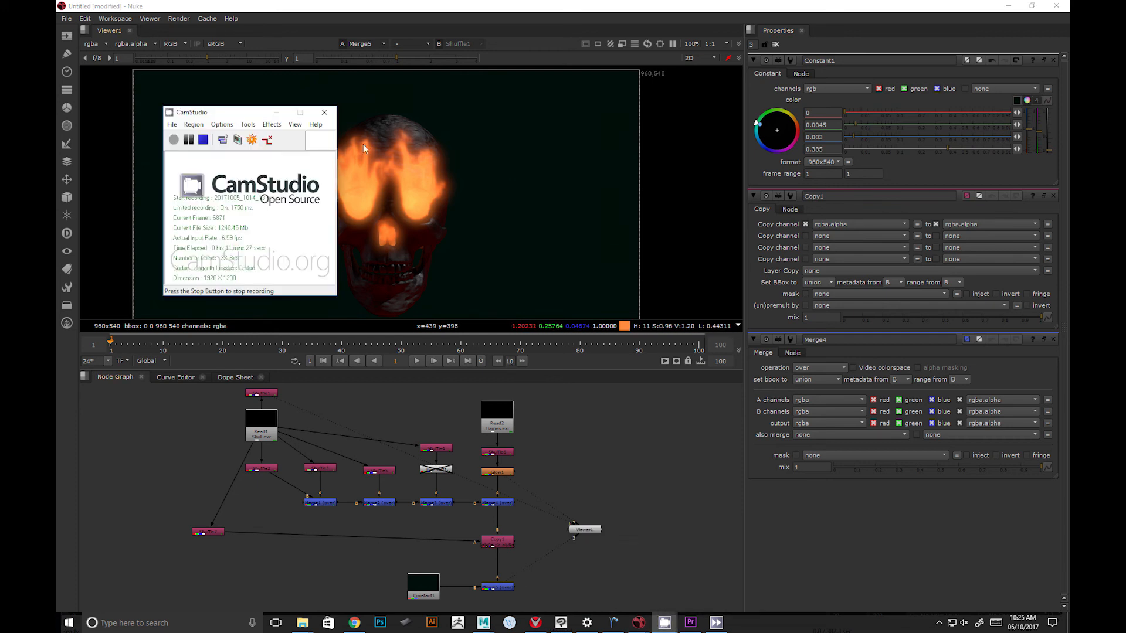